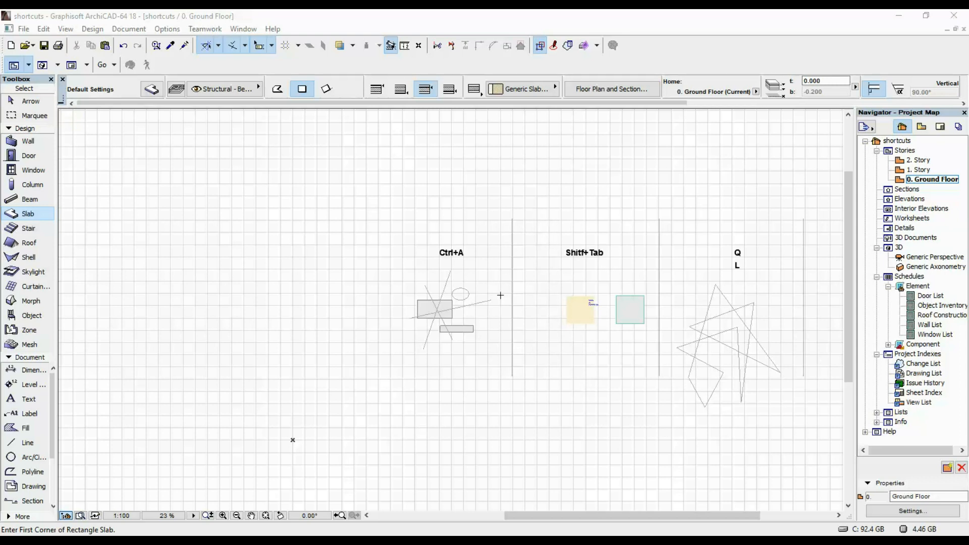
{"action": "scroll", "coordinate": [485, 280], "scroll_direction": "up", "scroll_amount": 1}
{"action": "scroll", "coordinate": [478, 274], "scroll_direction": "up", "scroll_amount": 1}
{"action": "middle_click_drag", "start_coordinate": [507, 273], "coordinate": [514, 246]}
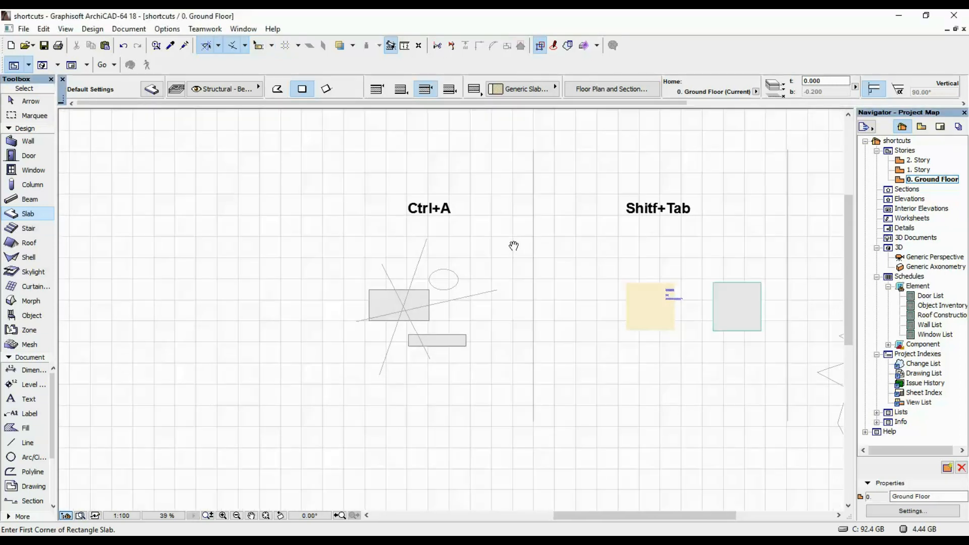
{"action": "left_click", "coordinate": [45, 116]}
{"action": "left_click", "coordinate": [322, 228]}
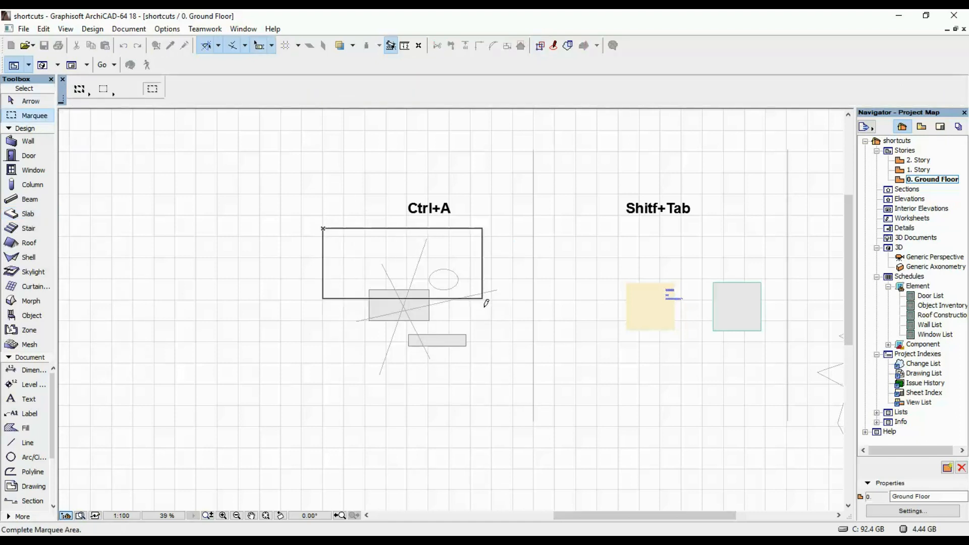
{"action": "left_click", "coordinate": [522, 424]}
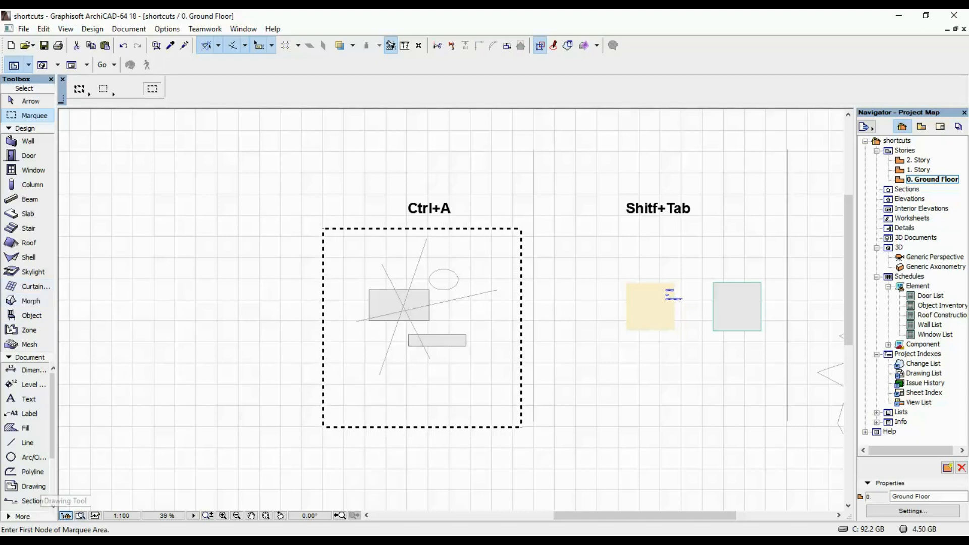
{"action": "left_click", "coordinate": [29, 443]}
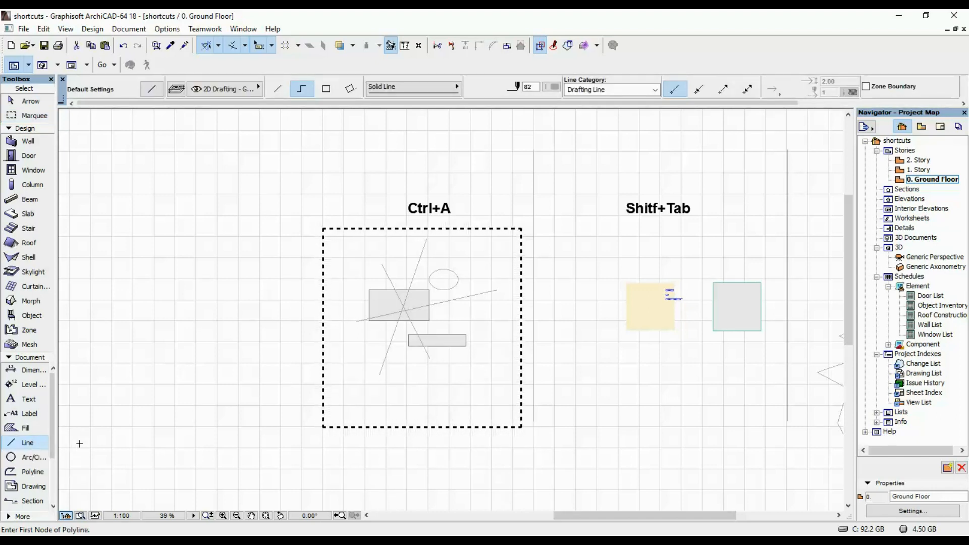
{"action": "key", "text": "ctrl+a"}
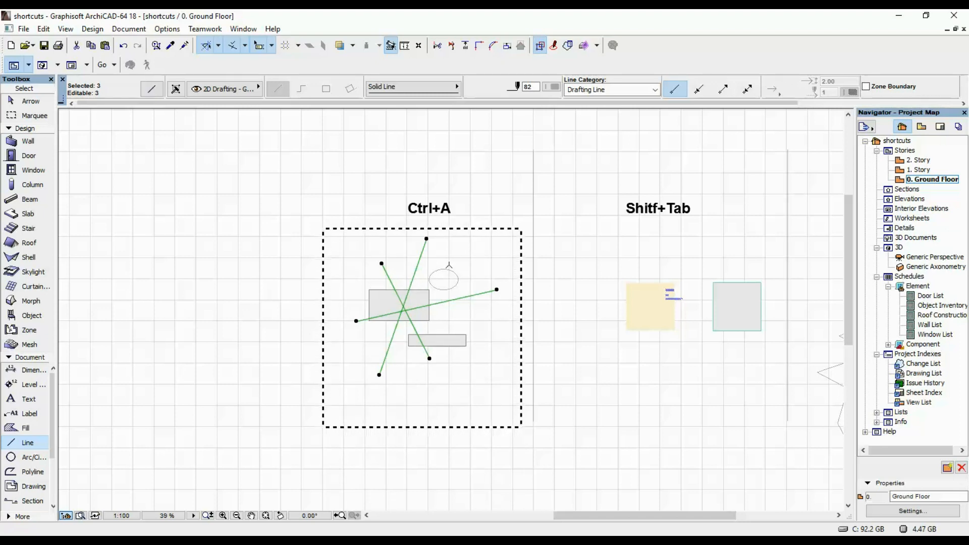
{"action": "right_click", "coordinate": [466, 177]}
{"action": "left_click", "coordinate": [478, 187]}
{"action": "key", "text": "Escape"}
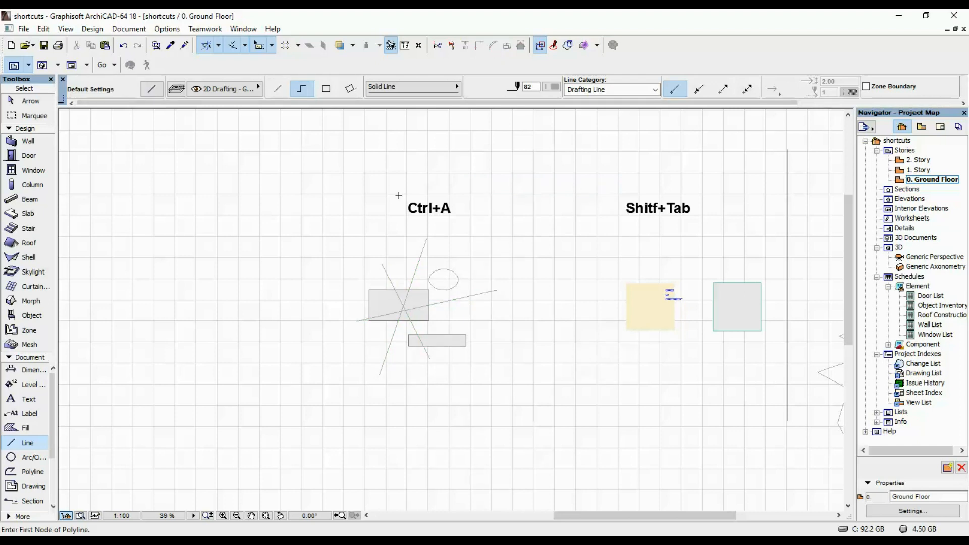
{"action": "key", "text": "ctrl+a"}
{"action": "scroll", "coordinate": [466, 262], "scroll_direction": "down", "scroll_amount": 3}
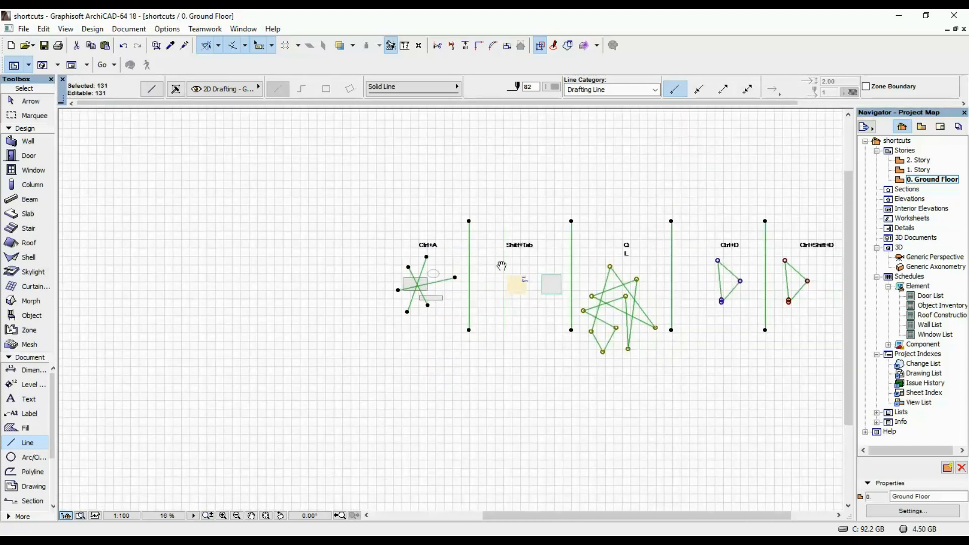
{"action": "scroll", "coordinate": [502, 266], "scroll_direction": "down", "scroll_amount": 2}
{"action": "middle_click_drag", "start_coordinate": [502, 266], "coordinate": [396, 227]}
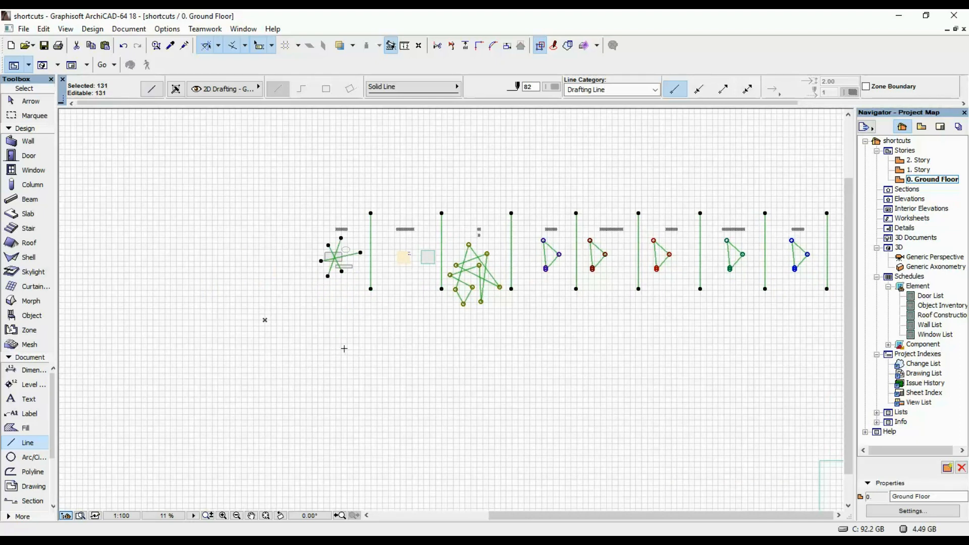
{"action": "key", "text": "Escape"}
{"action": "scroll", "coordinate": [381, 201], "scroll_direction": "up", "scroll_amount": 5}
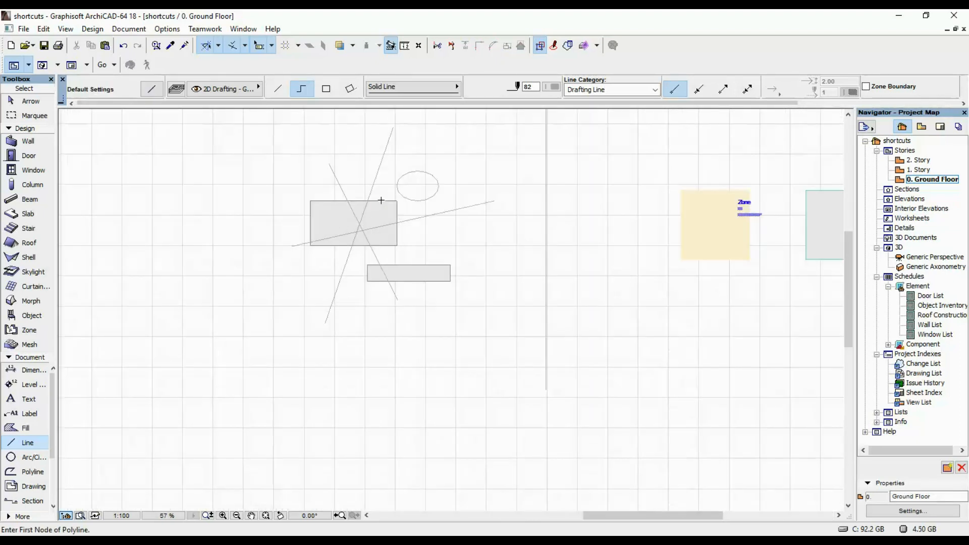
{"action": "middle_click_drag", "start_coordinate": [381, 199], "coordinate": [419, 302]}
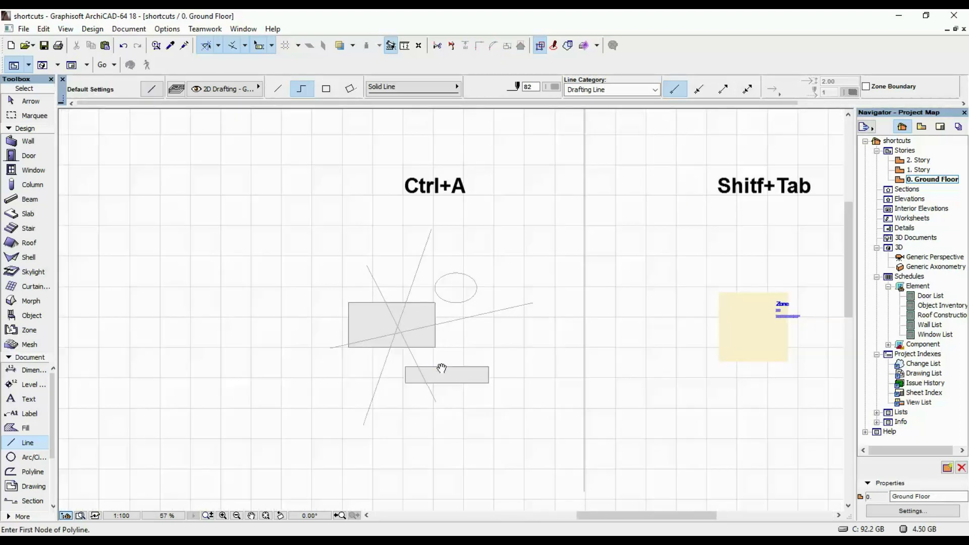
With the Fill tool active, select all fills, clear the selection and centre the Shitf+Tab panel
{"action": "left_click", "coordinate": [24, 425]}
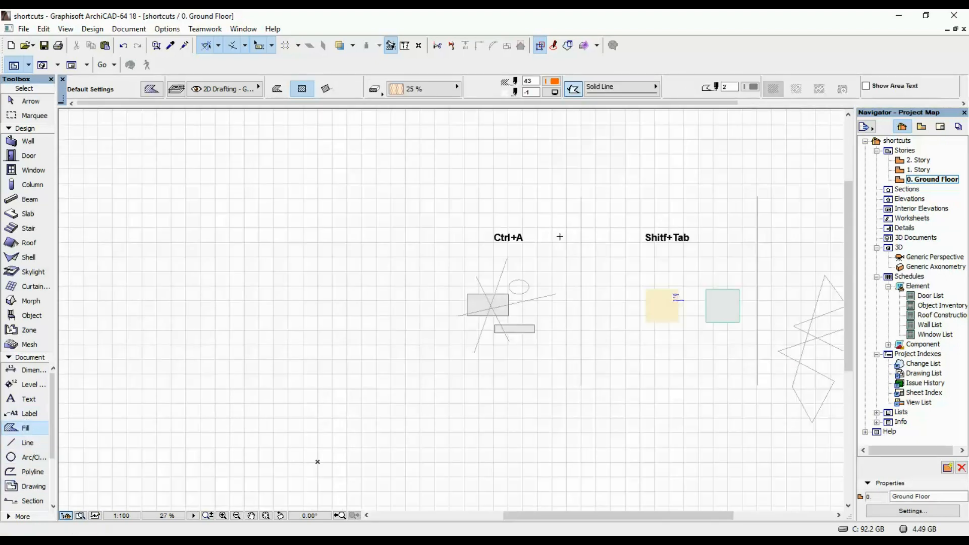
{"action": "key", "text": "ctrl+a"}
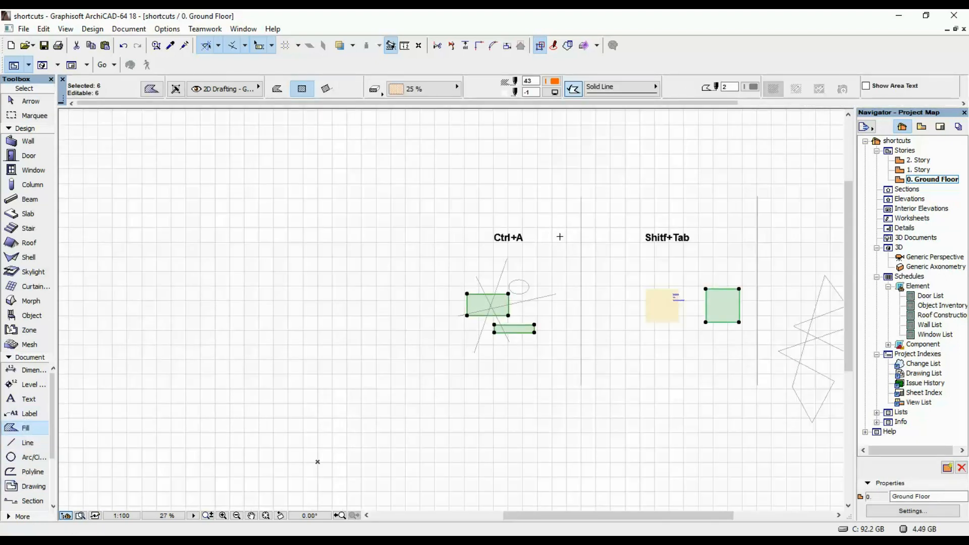
{"action": "key", "text": "Escape"}
{"action": "scroll", "coordinate": [644, 306], "scroll_direction": "up", "scroll_amount": 3}
{"action": "middle_click_drag", "start_coordinate": [734, 295], "coordinate": [475, 319]}
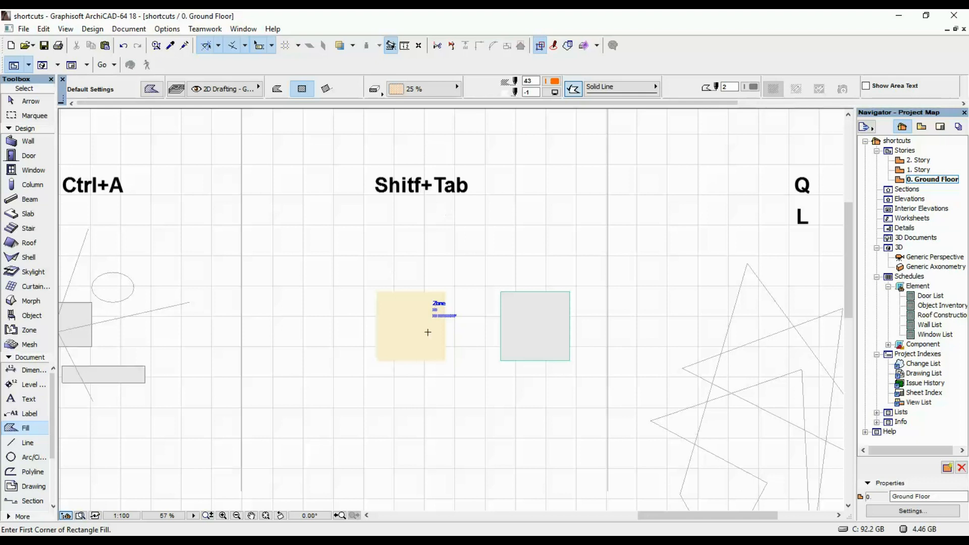
{"action": "middle_click_drag", "start_coordinate": [496, 292], "coordinate": [514, 246]}
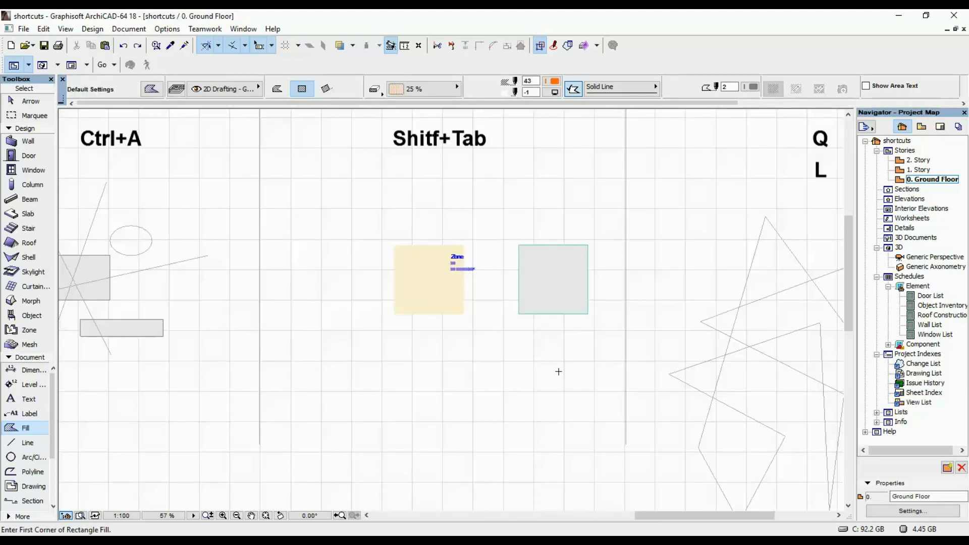
Drag the grey fill square downward, then move it back to its original position
{"action": "left_click", "coordinate": [567, 276]}
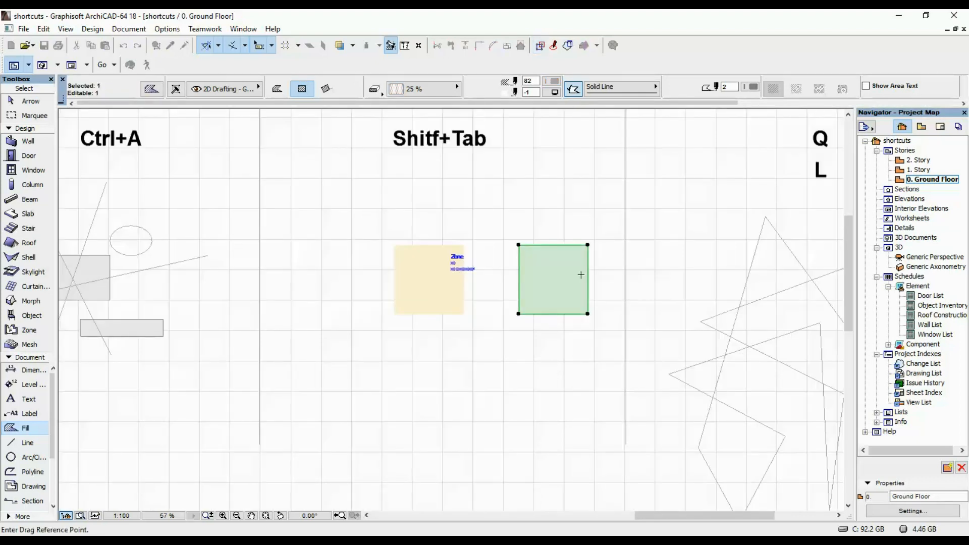
{"action": "left_click_drag", "start_coordinate": [573, 277], "coordinate": [510, 364]}
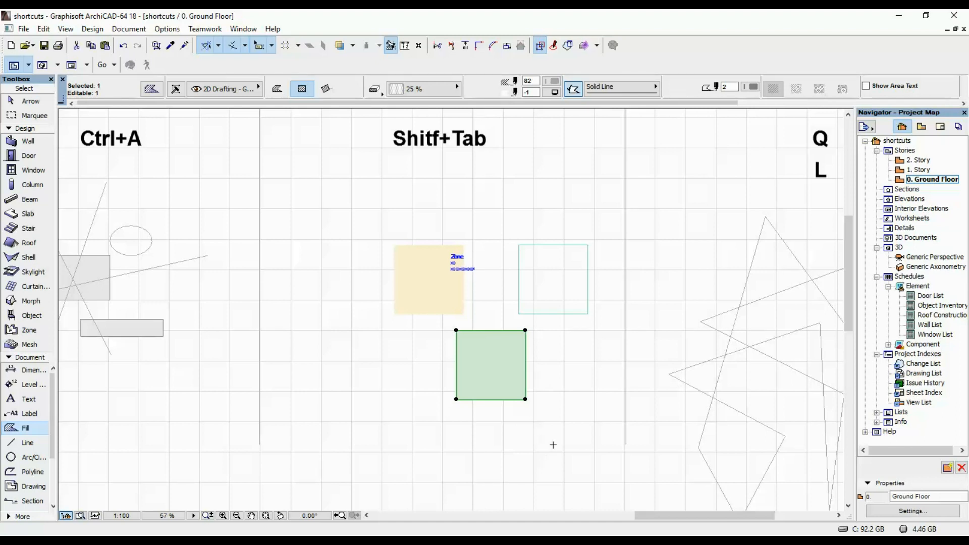
{"action": "key", "text": "Escape"}
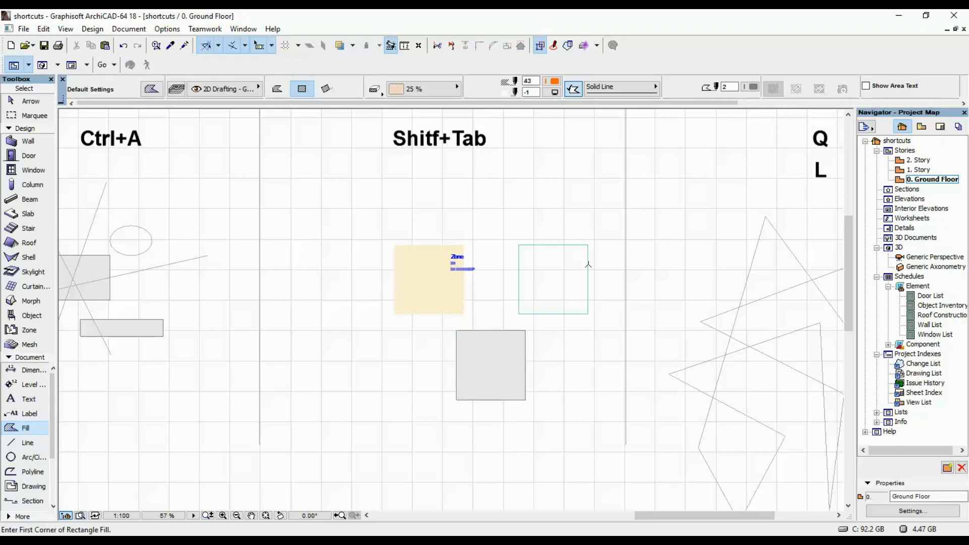
{"action": "left_click", "coordinate": [520, 354], "text": "shift"}
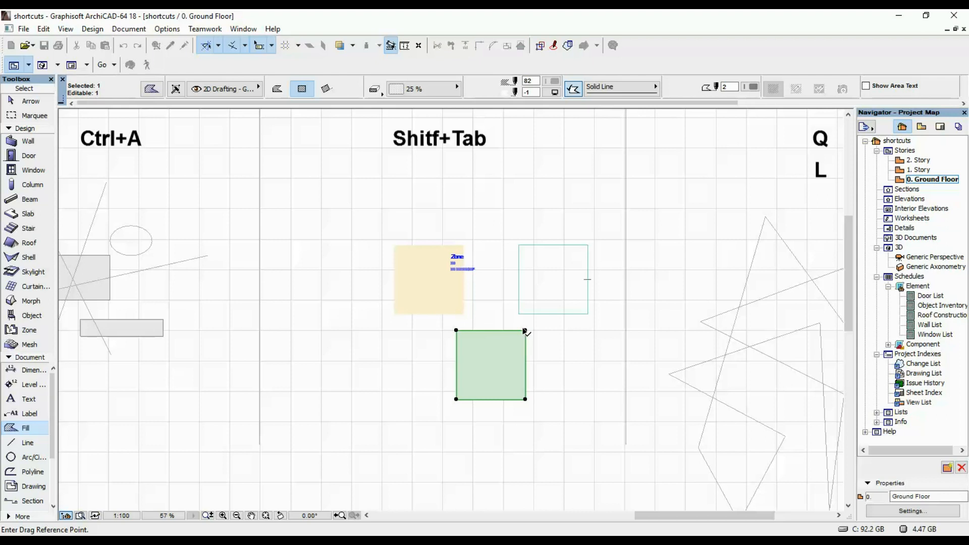
{"action": "left_click", "coordinate": [526, 332]}
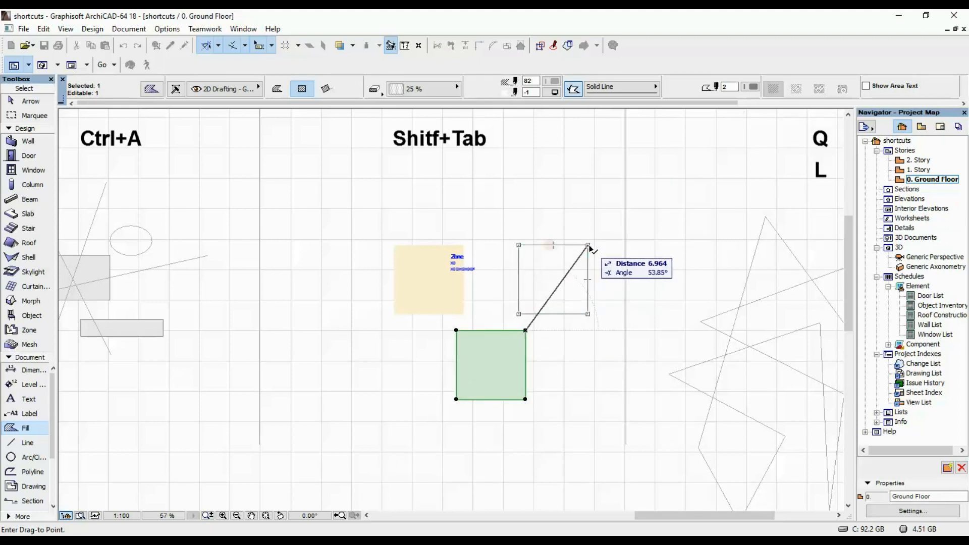
{"action": "left_click", "coordinate": [589, 246]}
Move the yellow zone by its corner onto the grey fill square and select the fill over it
{"action": "key", "text": "Escape"}
{"action": "left_click", "coordinate": [460, 252], "text": "shift"}
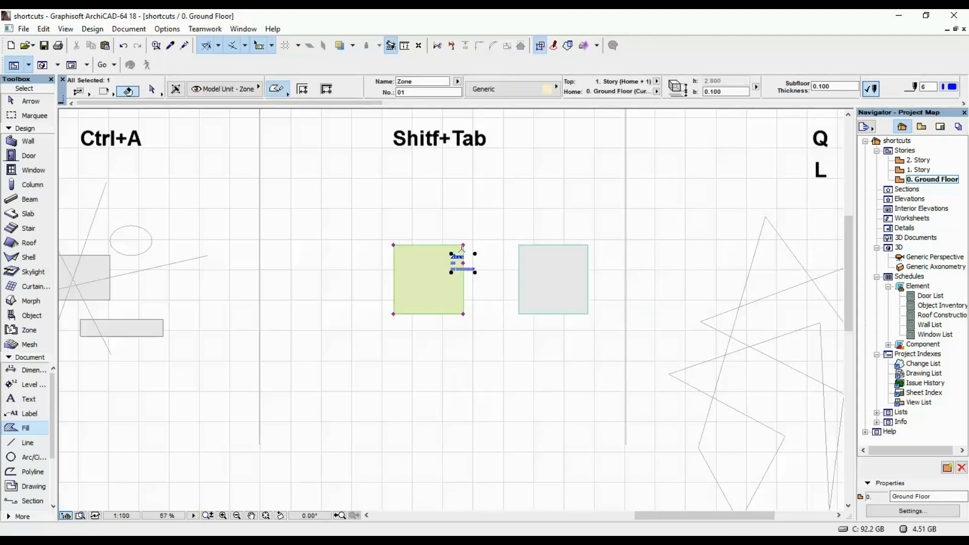
{"action": "left_click", "coordinate": [463, 246]}
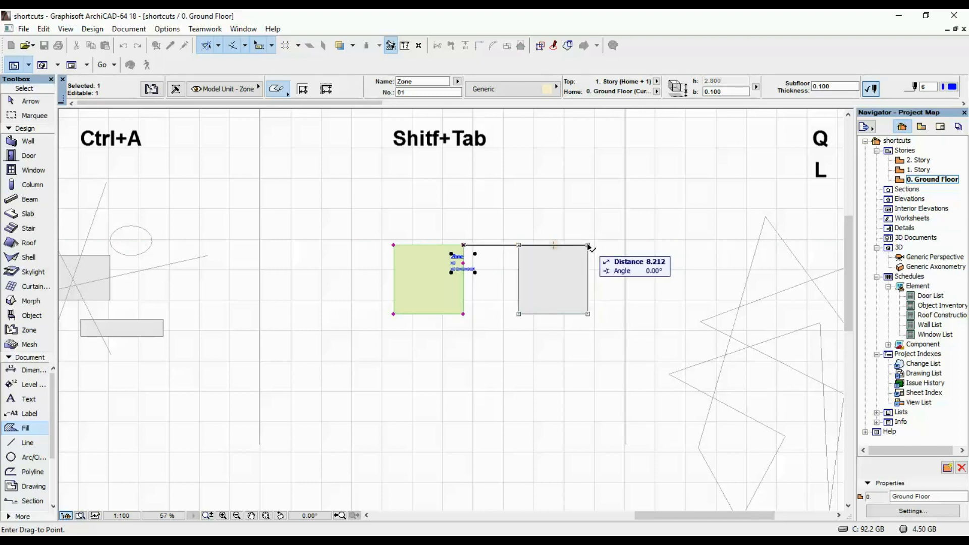
{"action": "left_click", "coordinate": [591, 247]}
{"action": "key", "text": "Escape"}
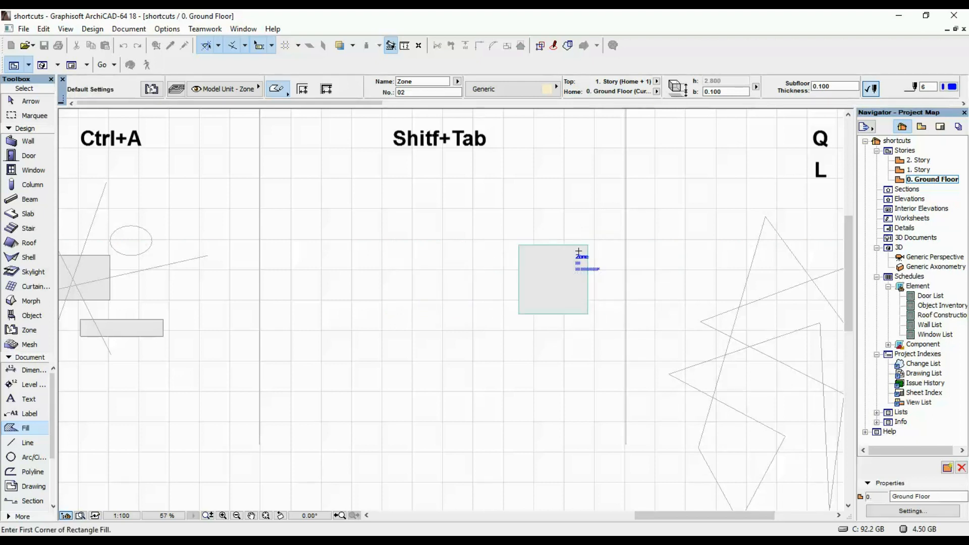
{"action": "scroll", "coordinate": [541, 275], "scroll_direction": "up", "scroll_amount": 4}
{"action": "left_click", "coordinate": [478, 294], "text": "shift"}
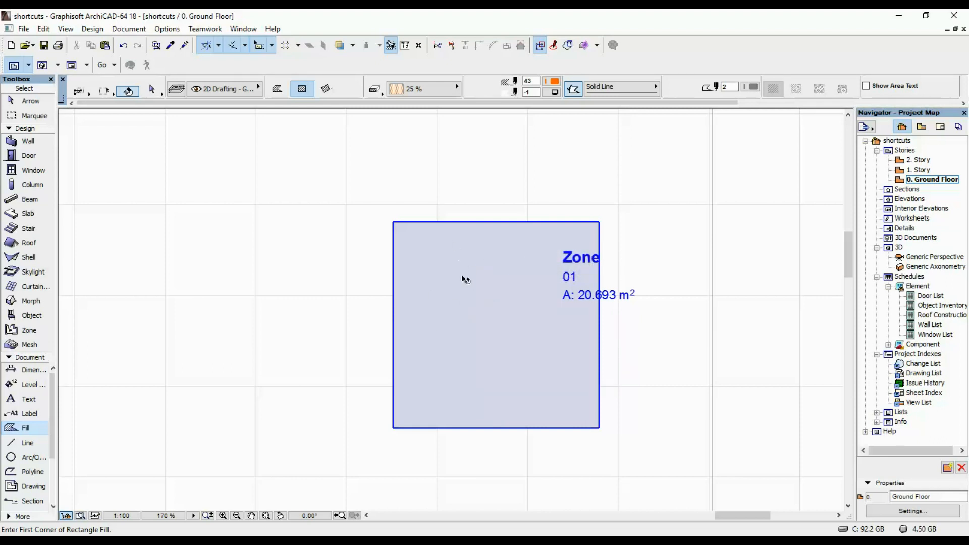
Cycle through the stacked elements with Tab and select Zone 01 under the fill
{"action": "key", "text": "Escape"}
{"action": "left_click", "coordinate": [507, 293], "text": "shift"}
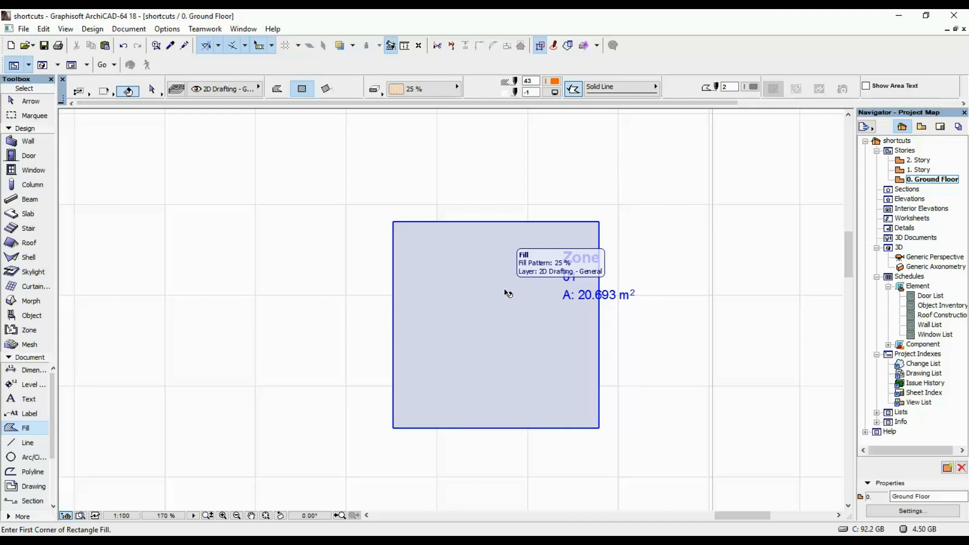
{"action": "key", "text": "Escape"}
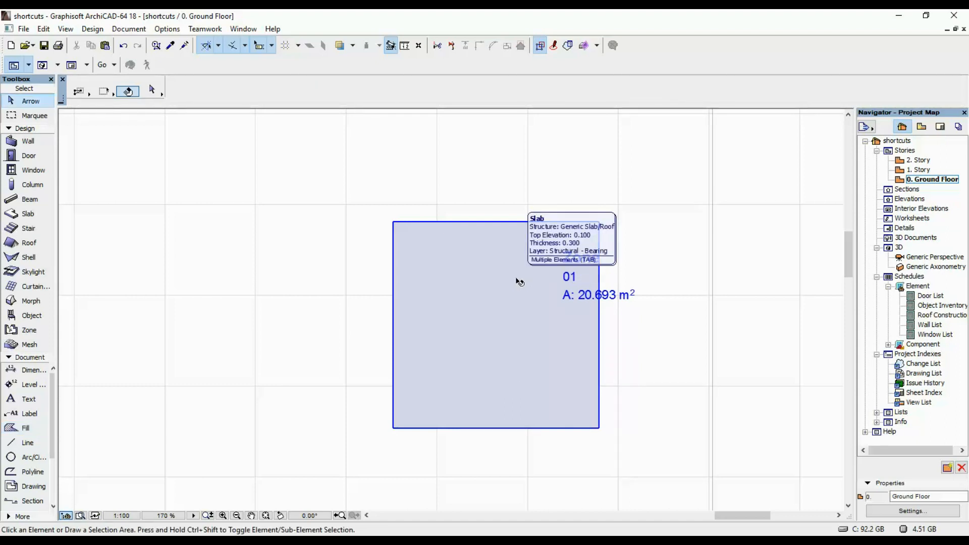
{"action": "key", "text": "Tab"}
{"action": "key", "text": "Tab"}
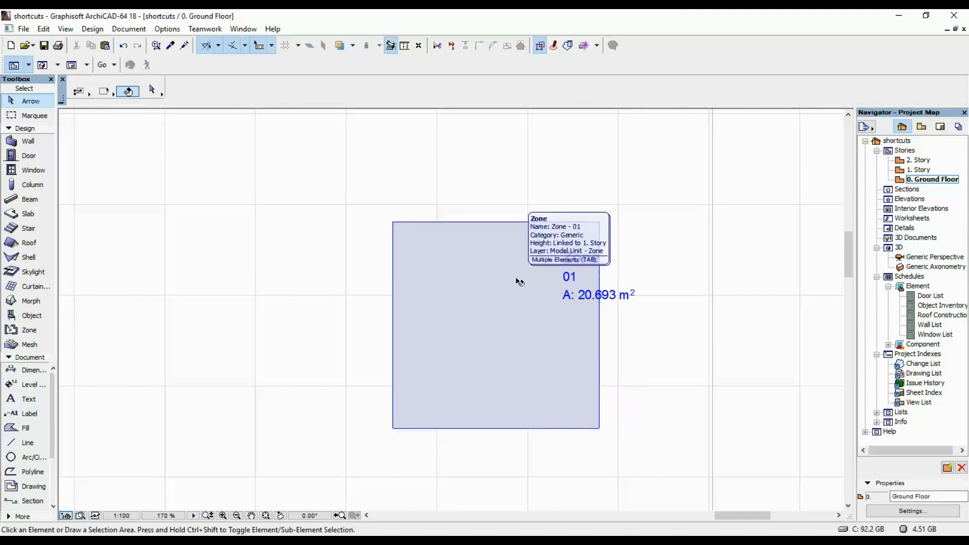
{"action": "key", "text": "Tab"}
{"action": "key", "text": "Tab"}
{"action": "key", "text": "Tab"}
{"action": "left_click", "coordinate": [519, 282]}
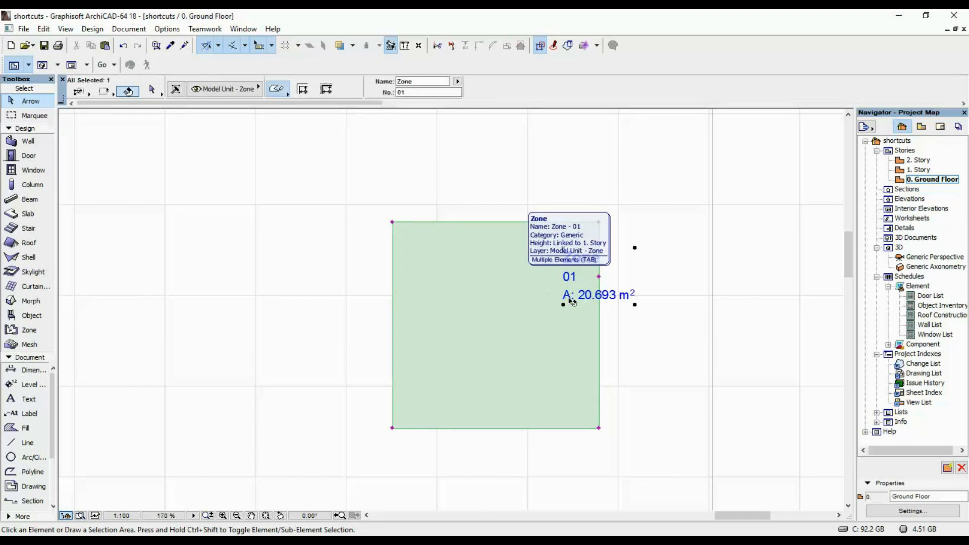
Drag the zone aside so it only partly overlaps the grey fill, bringing the Q L panel into view
{"action": "left_click", "coordinate": [489, 308]}
{"action": "scroll", "coordinate": [489, 308], "scroll_direction": "down", "scroll_amount": 3}
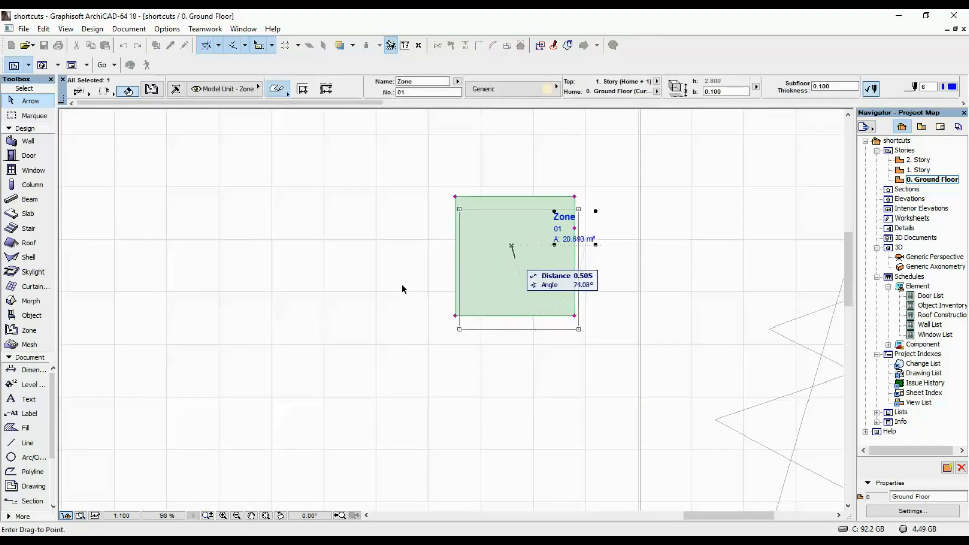
{"action": "left_click", "coordinate": [418, 274]}
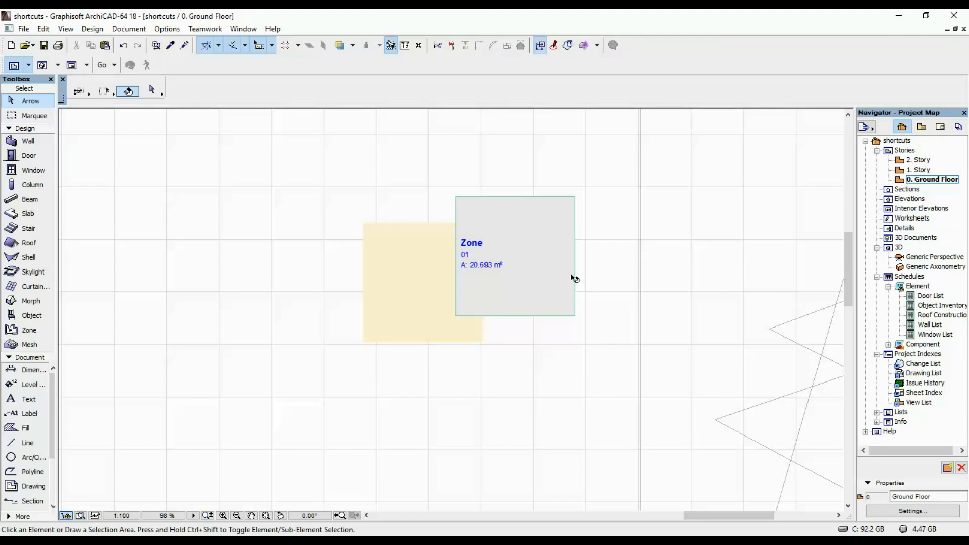
{"action": "scroll", "coordinate": [575, 279], "scroll_direction": "down", "scroll_amount": 3}
{"action": "mouse_move", "coordinate": [709, 268]}
{"action": "middle_mouse_down"}
{"action": "mouse_move", "coordinate": [482, 276]}
{"action": "mouse_move", "coordinate": [490, 253]}
{"action": "middle_mouse_up"}
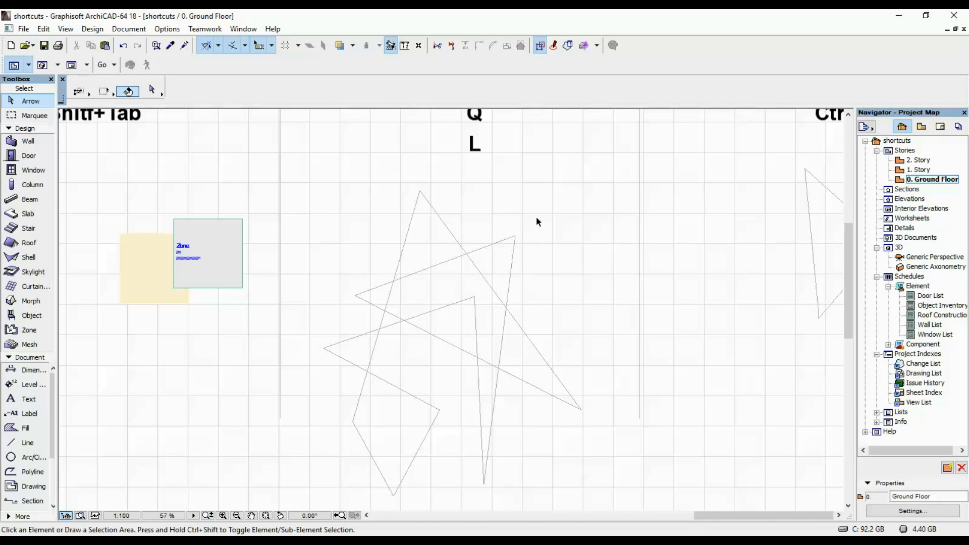
Snap a guide along the Q L triangle's steep edge, remove all guide lines, and show the Ctrl+D panel
{"action": "mouse_move", "coordinate": [536, 216]}
{"action": "middle_mouse_down"}
{"action": "mouse_move", "coordinate": [559, 278]}
{"action": "mouse_move", "coordinate": [502, 254]}
{"action": "middle_mouse_up"}
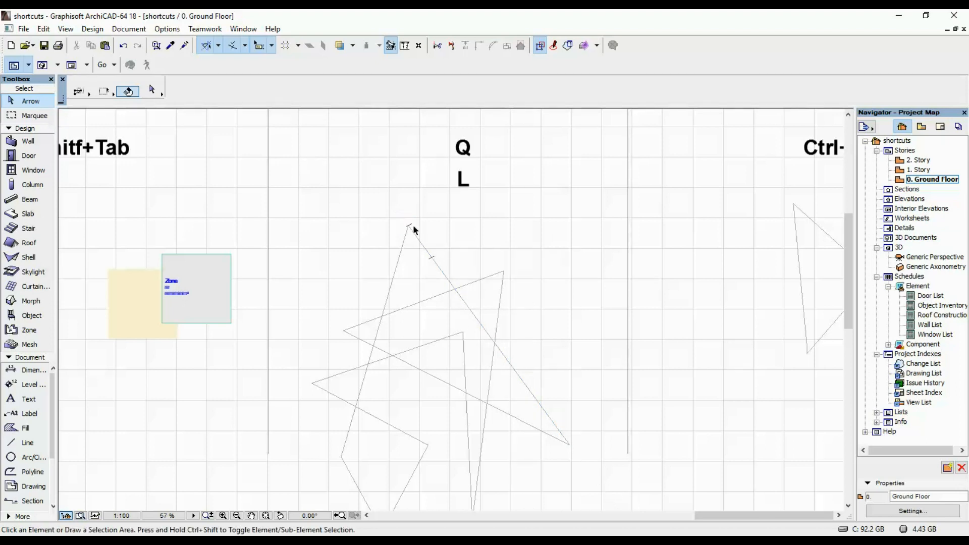
{"action": "left_click", "coordinate": [419, 246]}
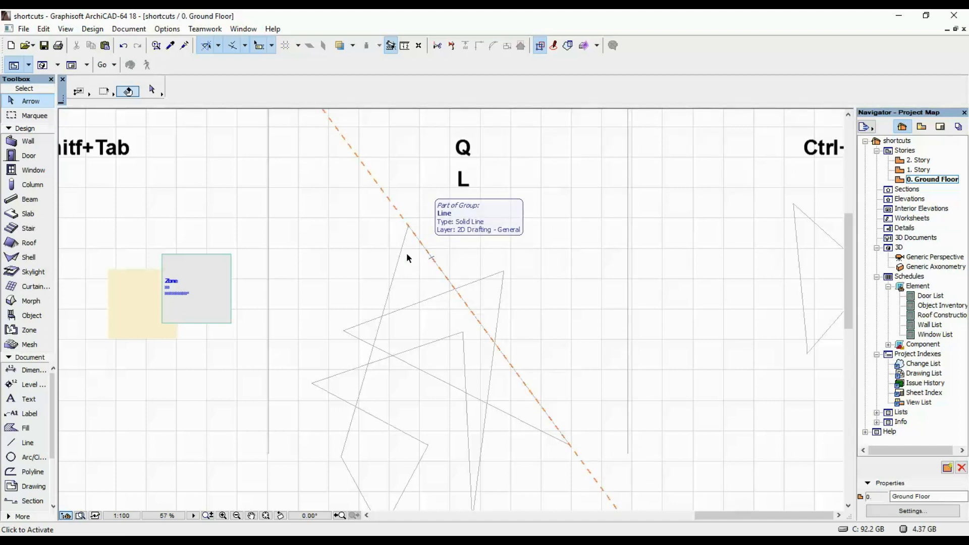
{"action": "left_click", "coordinate": [394, 275]}
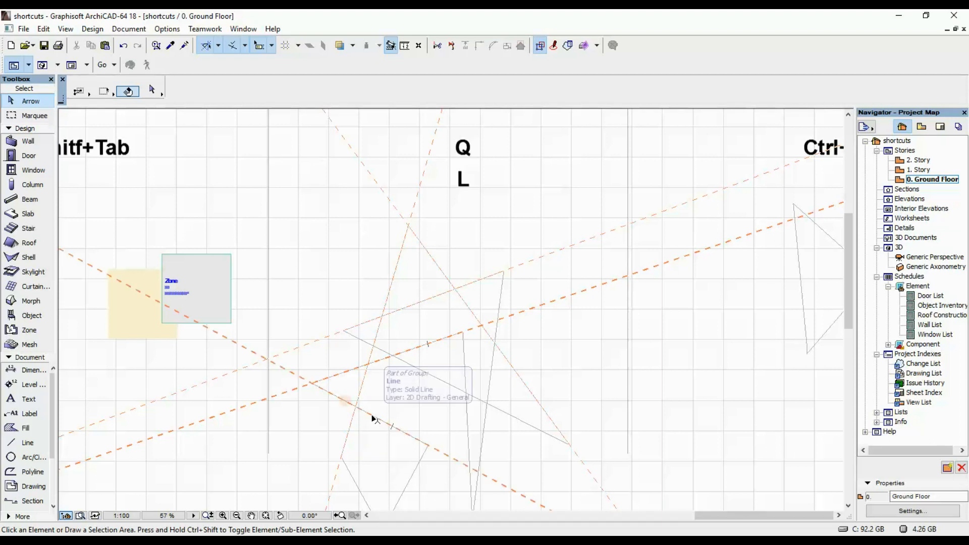
{"action": "scroll", "coordinate": [447, 256], "scroll_direction": "down", "scroll_amount": 3}
{"action": "scroll", "coordinate": [449, 234], "scroll_direction": "up", "scroll_amount": 2}
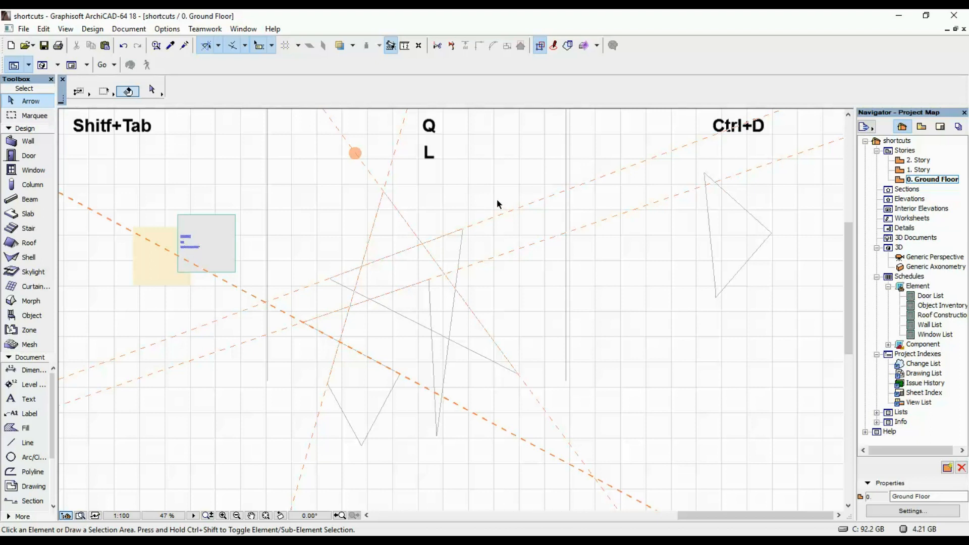
{"action": "key", "text": "l"}
{"action": "key", "text": "l"}
{"action": "key", "text": "l"}
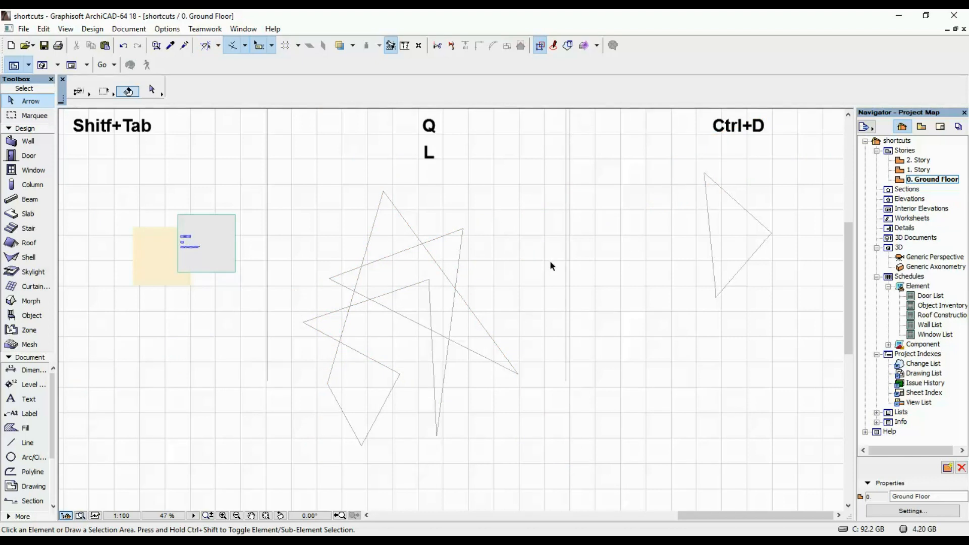
{"action": "mouse_move", "coordinate": [497, 203]}
{"action": "middle_mouse_down"}
{"action": "mouse_move", "coordinate": [331, 284]}
{"action": "mouse_move", "coordinate": [465, 233]}
{"action": "middle_mouse_up"}
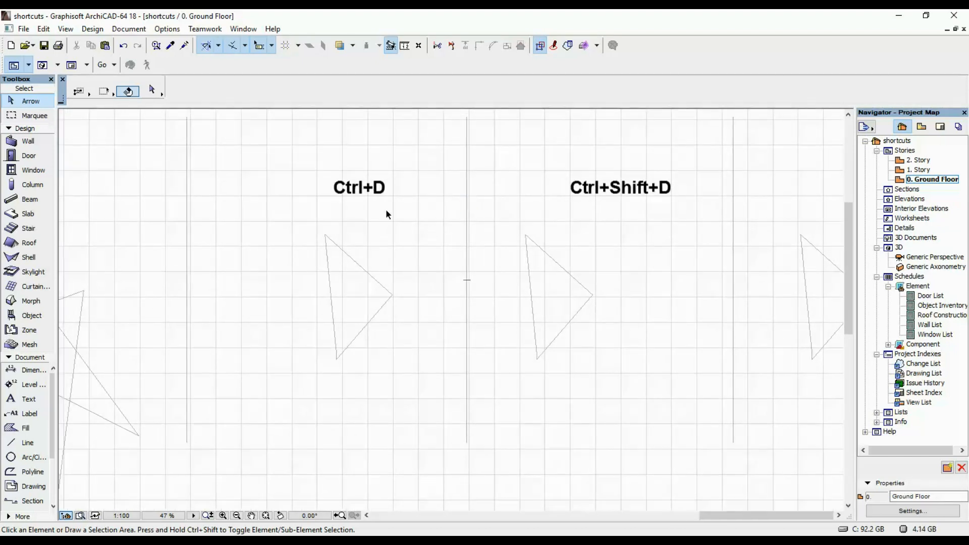
{"action": "scroll", "coordinate": [524, 213], "scroll_direction": "down", "scroll_amount": 2}
Select the whole Ctrl+D triangle and drag it slightly to the left with Ctrl+D
{"action": "middle_click_drag", "start_coordinate": [667, 217], "coordinate": [632, 210]}
{"action": "scroll", "coordinate": [295, 216], "scroll_direction": "up", "scroll_amount": 3}
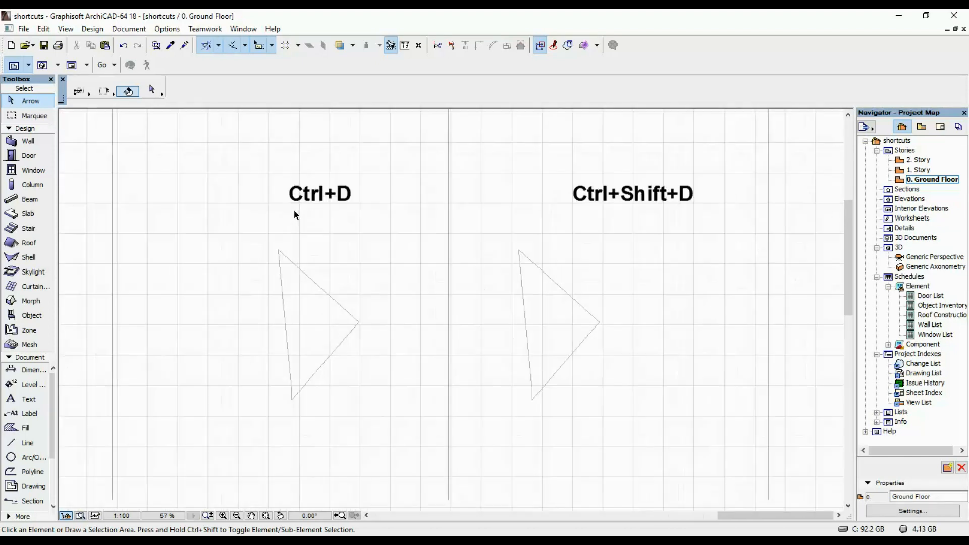
{"action": "left_click", "coordinate": [285, 255]}
{"action": "right_click", "coordinate": [335, 236]}
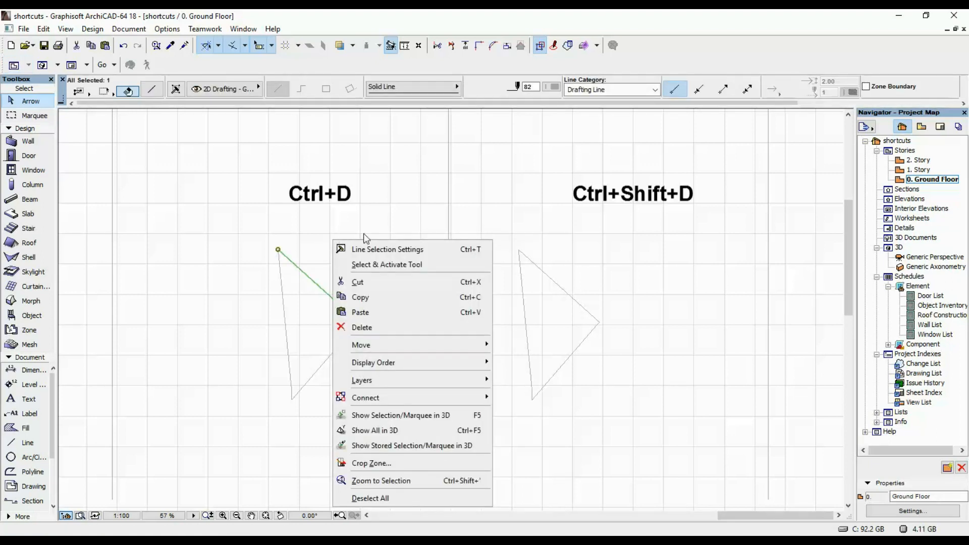
{"action": "mouse_move", "coordinate": [395, 345]}
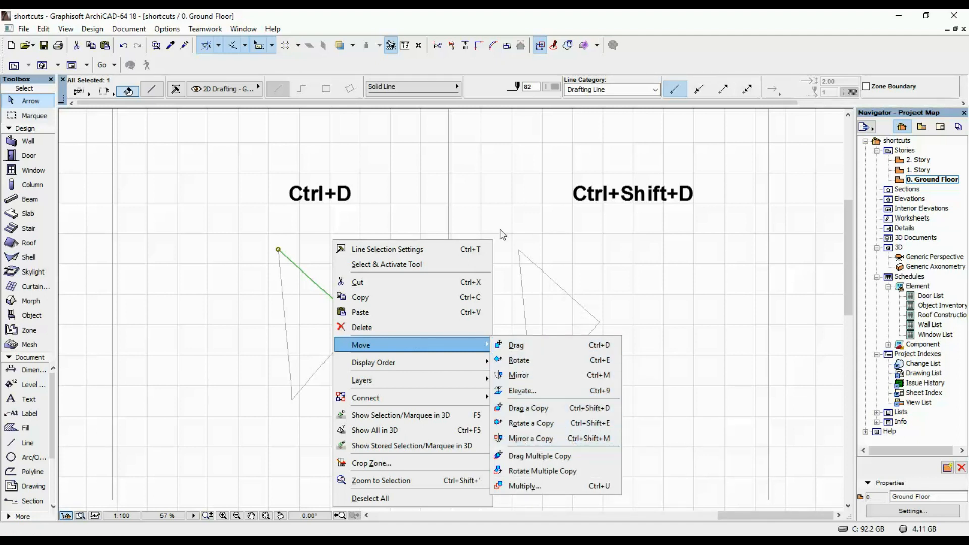
{"action": "left_click", "coordinate": [416, 194]}
{"action": "key", "text": "ctrl+a"}
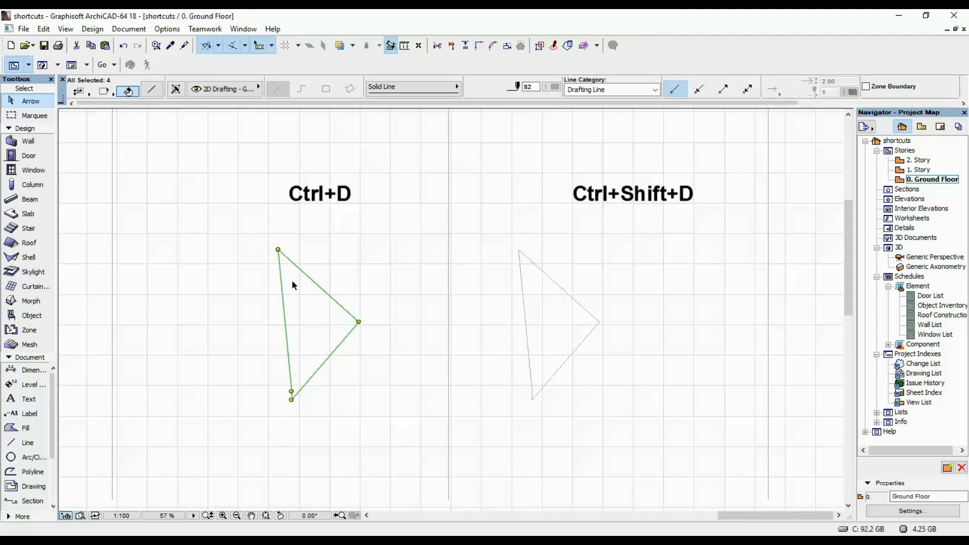
{"action": "middle_click_drag", "start_coordinate": [281, 265], "coordinate": [393, 247]}
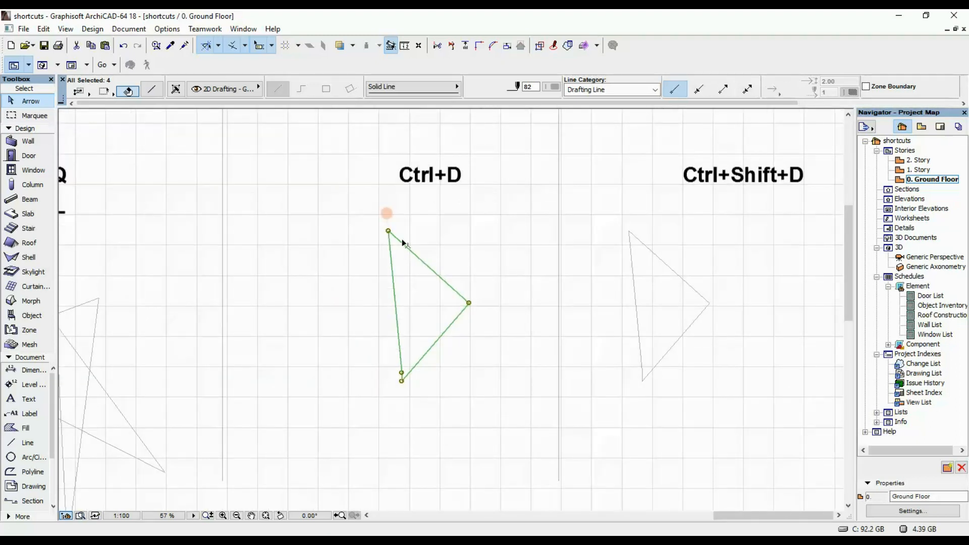
{"action": "key", "text": "ctrl+d"}
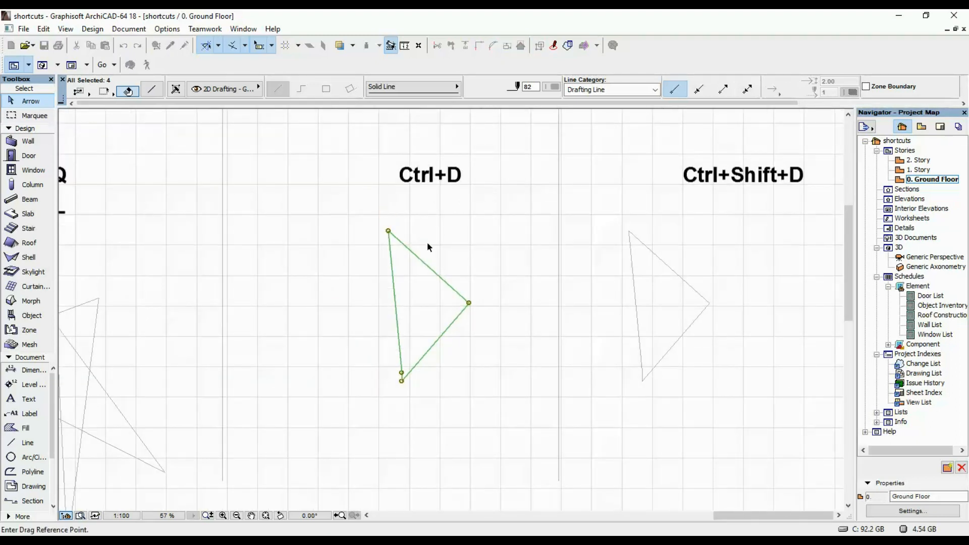
{"action": "left_click", "coordinate": [428, 242]}
{"action": "left_click", "coordinate": [354, 242]}
{"action": "key", "text": "Escape"}
{"action": "middle_click_drag", "start_coordinate": [557, 276], "coordinate": [397, 270]}
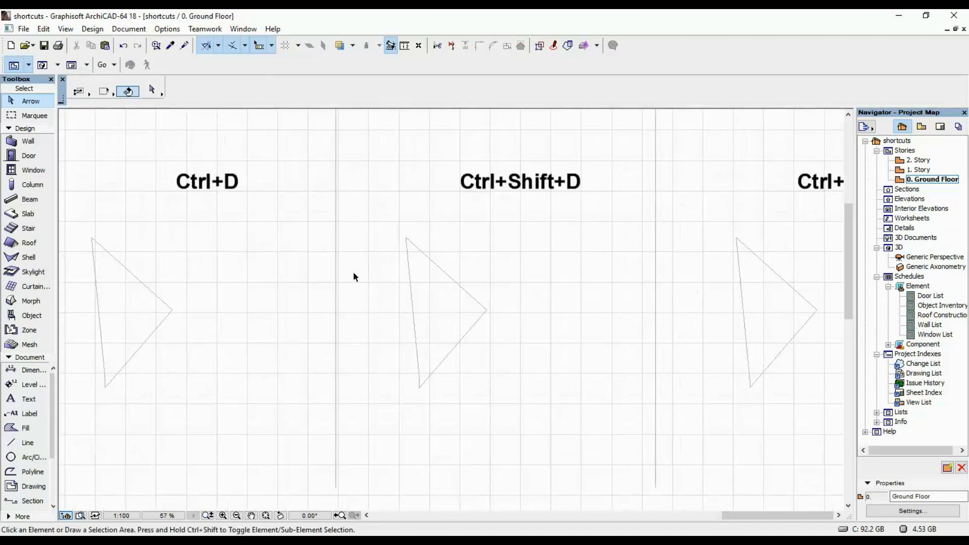
Place a copy of the Ctrl+Shift+D triangle beside the original using Ctrl+Shift+D
{"action": "left_click", "coordinate": [404, 238]}
{"action": "key", "text": "ctrl+shift+d"}
{"action": "left_click", "coordinate": [515, 242]}
{"action": "key", "text": "Escape"}
{"action": "middle_click_drag", "start_coordinate": [592, 289], "coordinate": [225, 301]}
Rotate the Ctrl+E triangle about its top vertex with Ctrl+E
{"action": "left_click", "coordinate": [330, 245]}
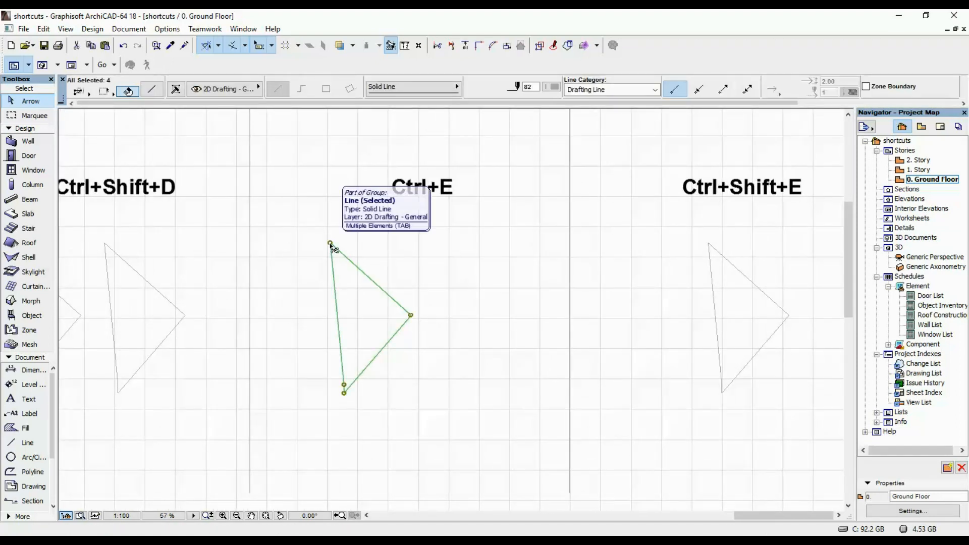
{"action": "key", "text": "ctrl+e"}
{"action": "left_click", "coordinate": [331, 244]}
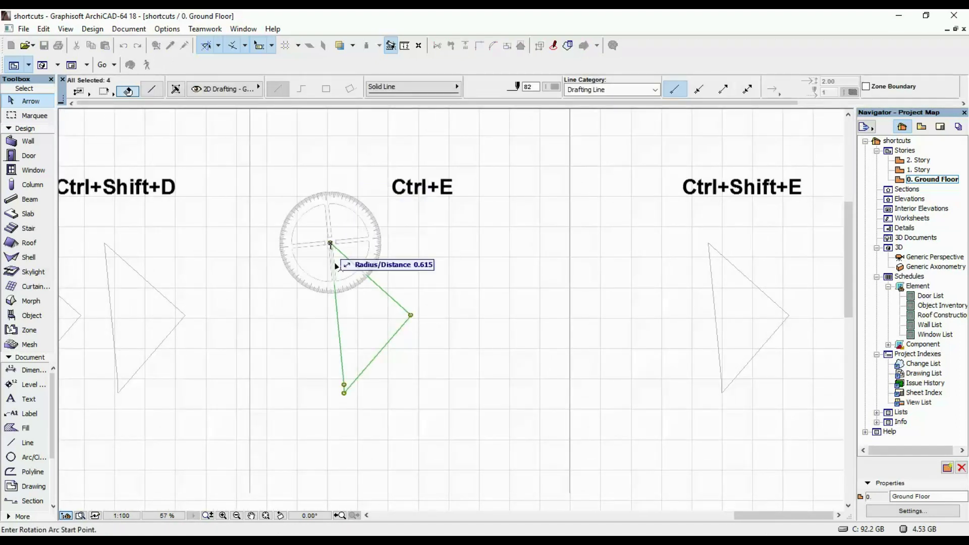
{"action": "left_click", "coordinate": [341, 358]}
{"action": "left_click", "coordinate": [466, 293]}
{"action": "key", "text": "Escape"}
{"action": "middle_click_drag", "start_coordinate": [491, 310], "coordinate": [432, 287]}
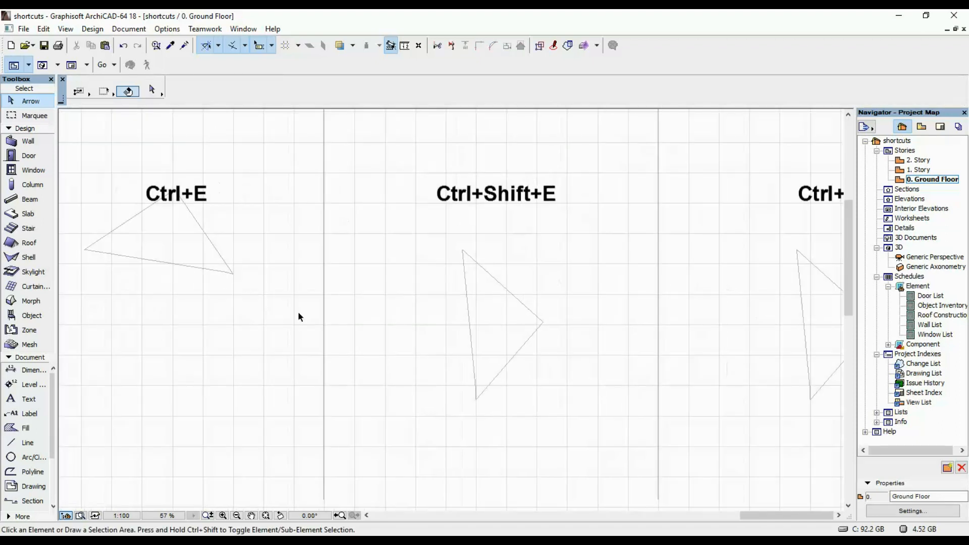
Place a rotated copy of the Ctrl+Shift+E triangle about its top vertex with Ctrl+Shift+E
{"action": "left_click", "coordinate": [463, 254]}
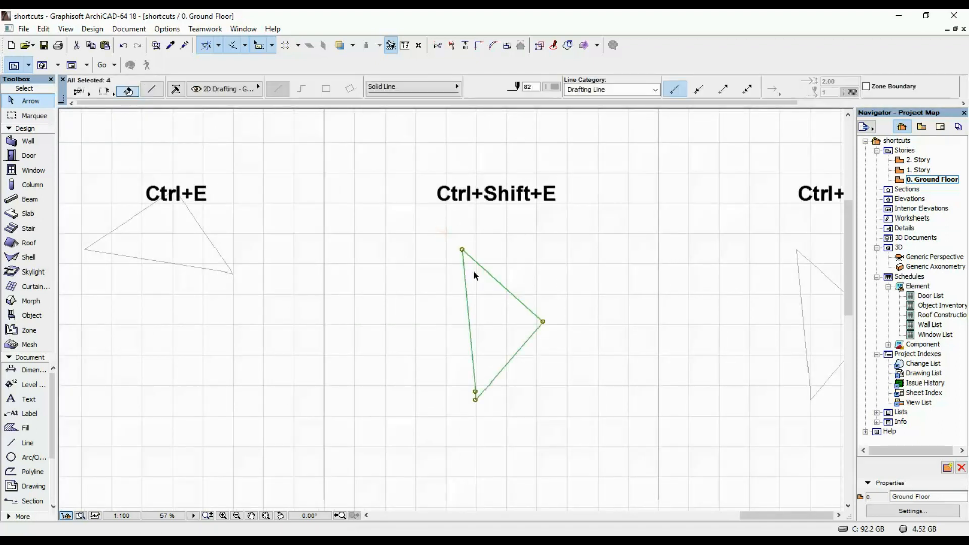
{"action": "key", "text": "ctrl+shift+e"}
{"action": "left_click", "coordinate": [462, 250]}
{"action": "left_click", "coordinate": [463, 323]}
{"action": "left_click", "coordinate": [538, 238]}
{"action": "scroll", "coordinate": [532, 280], "scroll_direction": "down", "scroll_amount": 2}
{"action": "scroll", "coordinate": [533, 280], "scroll_direction": "down", "scroll_amount": 2}
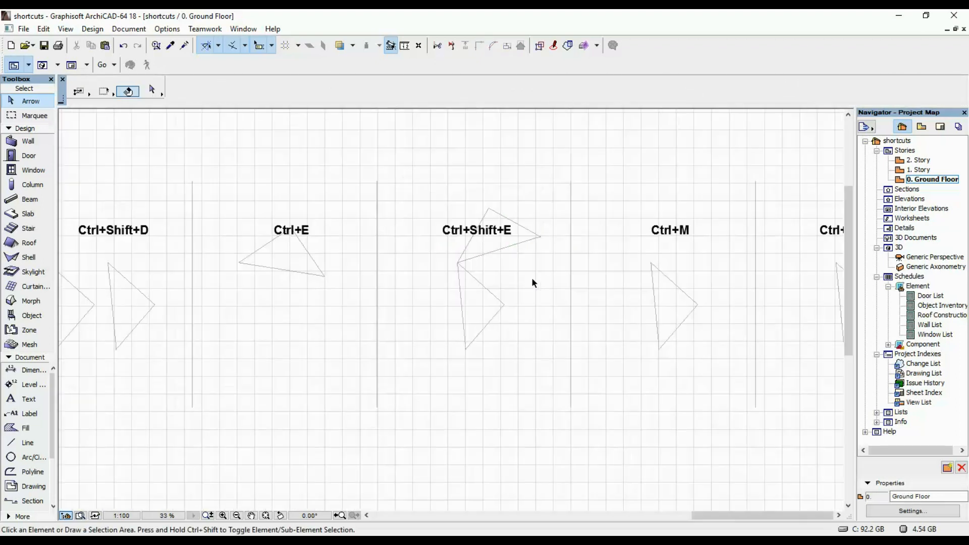
{"action": "middle_click_drag", "start_coordinate": [481, 249], "coordinate": [410, 249]}
{"action": "scroll", "coordinate": [411, 248], "scroll_direction": "up", "scroll_amount": 2}
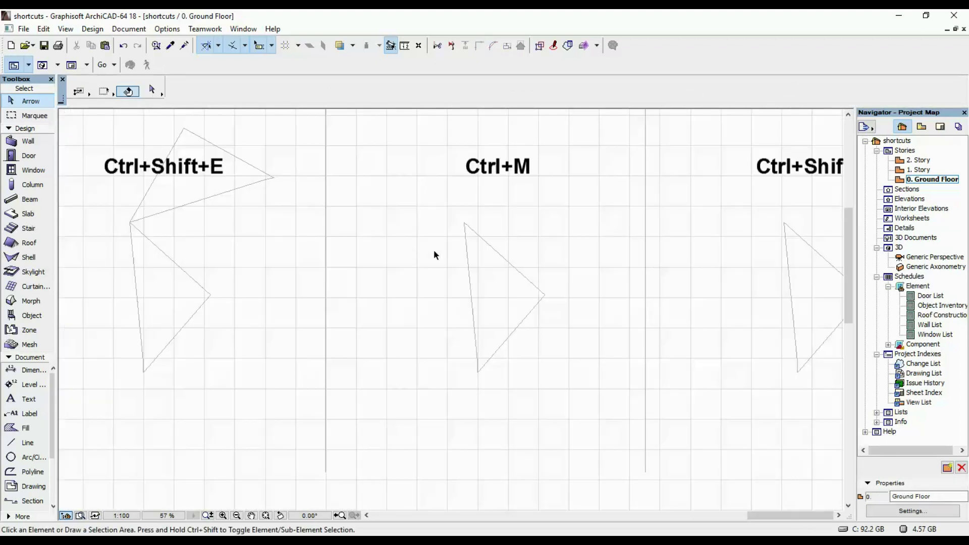
Flip the Ctrl+M triangle across a horizontal mirror axis with Ctrl+M
{"action": "left_click", "coordinate": [468, 227]}
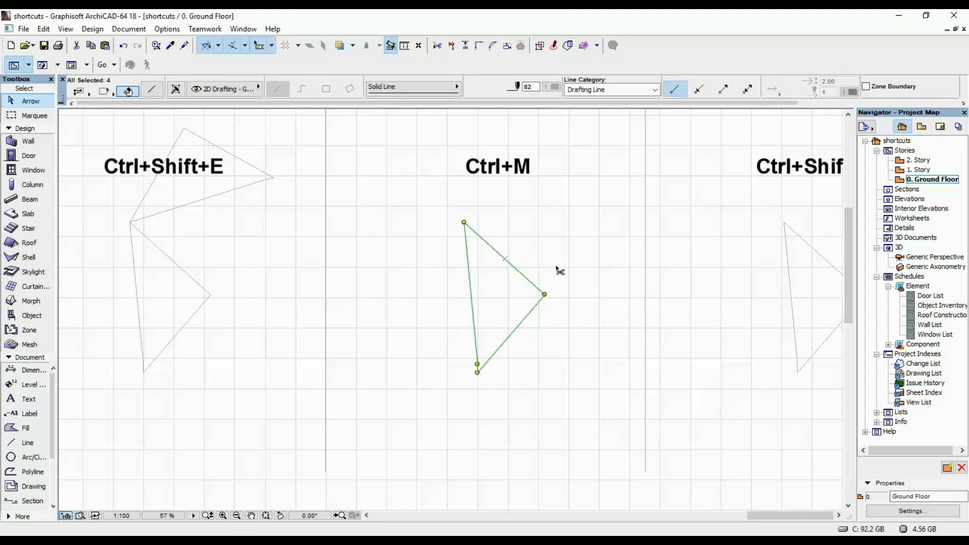
{"action": "key", "text": "ctrl+m"}
{"action": "left_click", "coordinate": [521, 242]}
{"action": "left_click", "coordinate": [404, 245]}
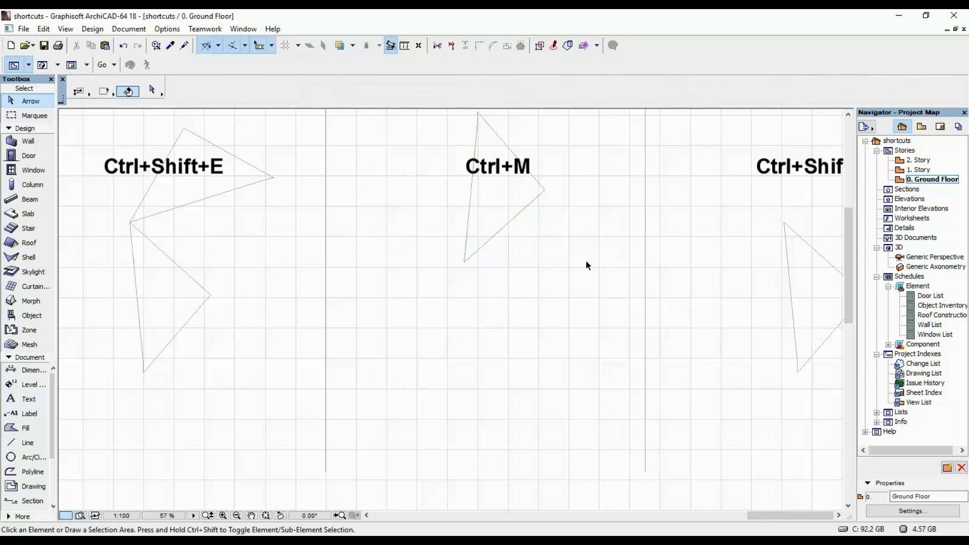
{"action": "middle_click_drag", "start_coordinate": [584, 267], "coordinate": [400, 300]}
Add a mirrored copy of the Ctrl+Shift+M triangle along a vertical axis with Ctrl+Shift+M
{"action": "left_click", "coordinate": [473, 239]}
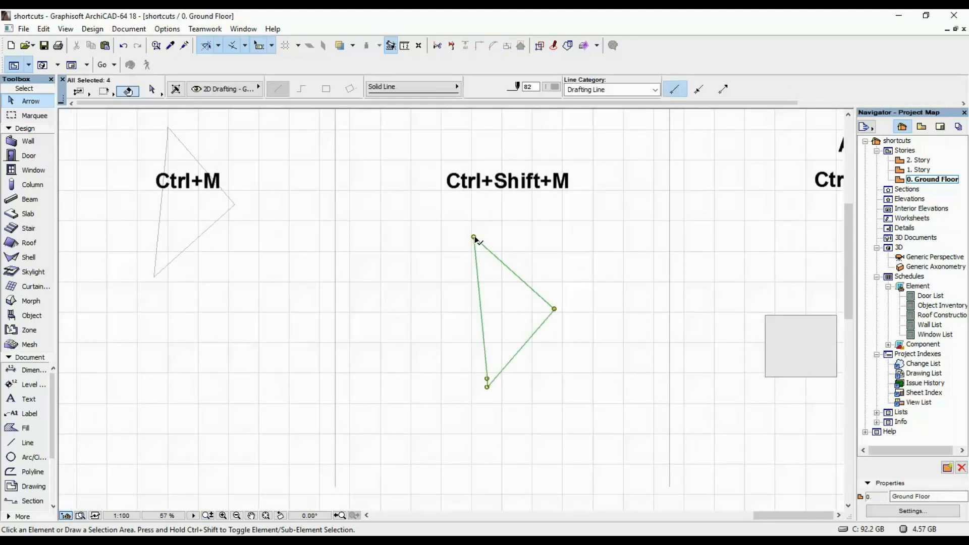
{"action": "key", "text": "ctrl+shift+m"}
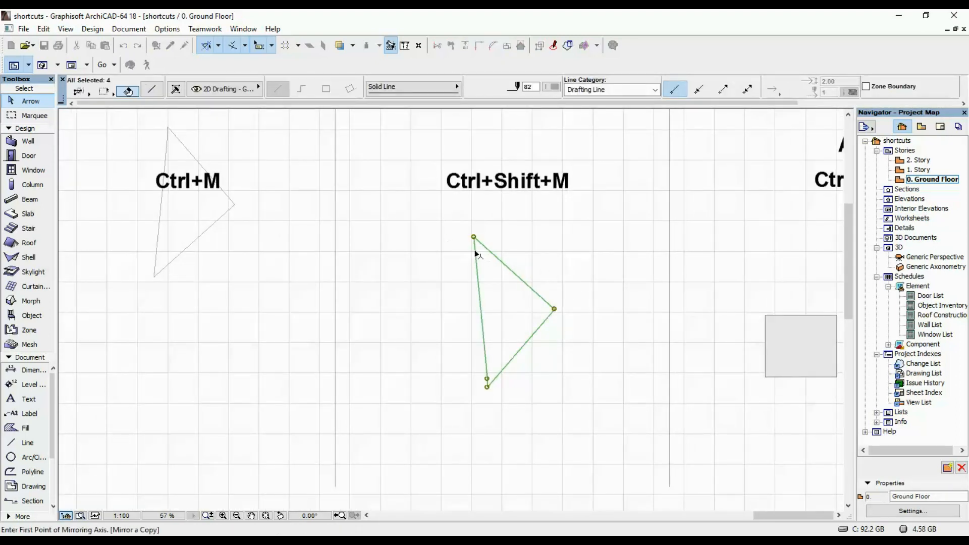
{"action": "left_click", "coordinate": [474, 237]}
{"action": "left_click", "coordinate": [480, 315]}
{"action": "left_click", "coordinate": [416, 222]}
Fit all drawings, area-select the whole row of panels, deselect, and show the Alt and M panels
{"action": "key", "text": "ctrl+apostrophe"}
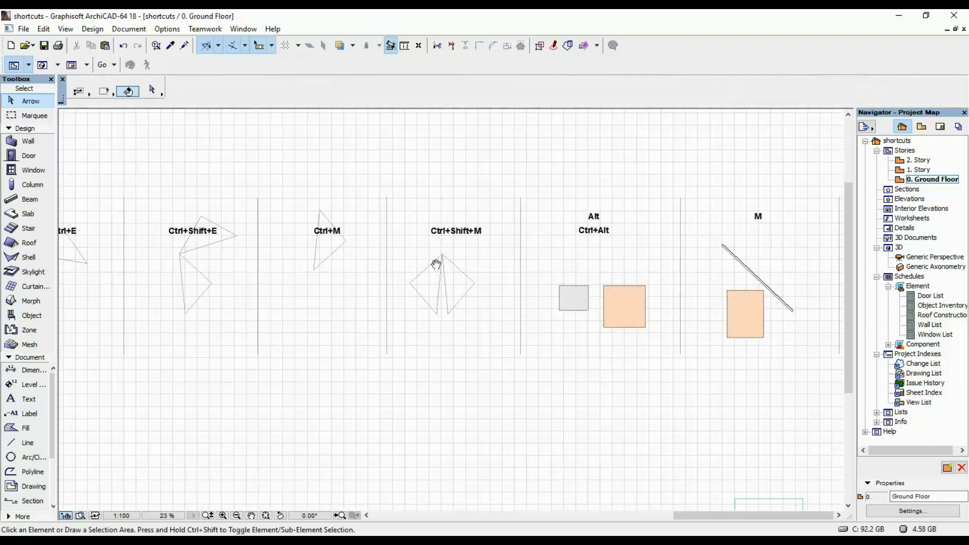
{"action": "left_click", "coordinate": [804, 217]}
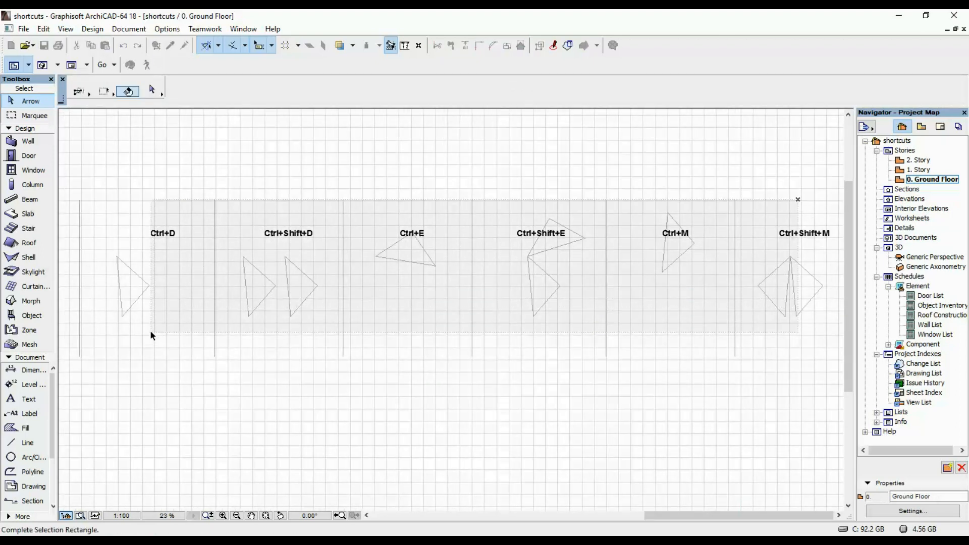
{"action": "middle_click_drag", "start_coordinate": [150, 328], "coordinate": [308, 285]}
{"action": "left_click", "coordinate": [262, 318]}
{"action": "middle_click_drag", "start_coordinate": [616, 354], "coordinate": [440, 373]}
{"action": "scroll", "coordinate": [520, 368], "scroll_direction": "down", "scroll_amount": 2}
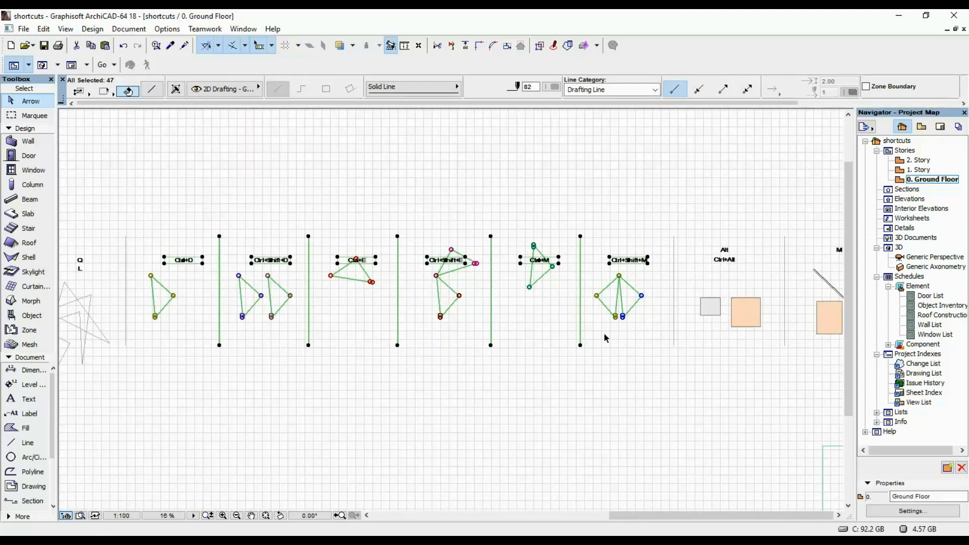
{"action": "key", "text": "Escape"}
{"action": "middle_click_drag", "start_coordinate": [699, 330], "coordinate": [567, 336]}
{"action": "scroll", "coordinate": [647, 292], "scroll_direction": "up", "scroll_amount": 1}
{"action": "scroll", "coordinate": [485, 264], "scroll_direction": "up", "scroll_amount": 3}
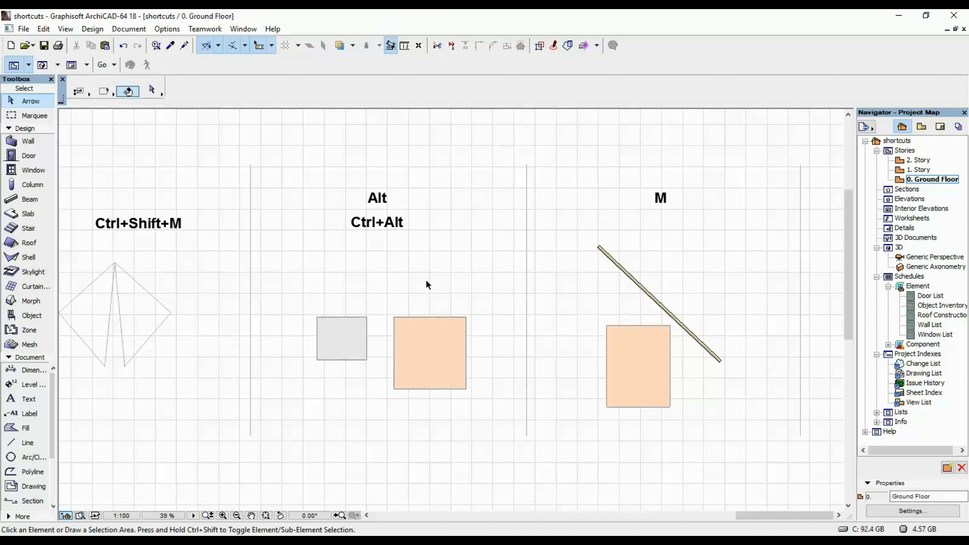
With the Fill tool, inject the orange fill into the small grey square, then undo it
{"action": "left_click", "coordinate": [447, 330], "text": "alt"}
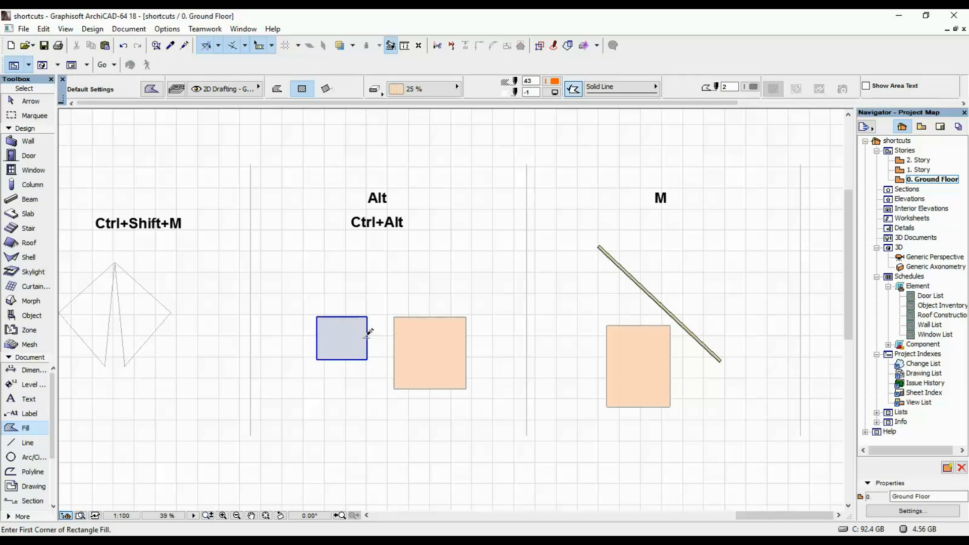
{"action": "left_click", "coordinate": [358, 324], "text": "ctrl+alt"}
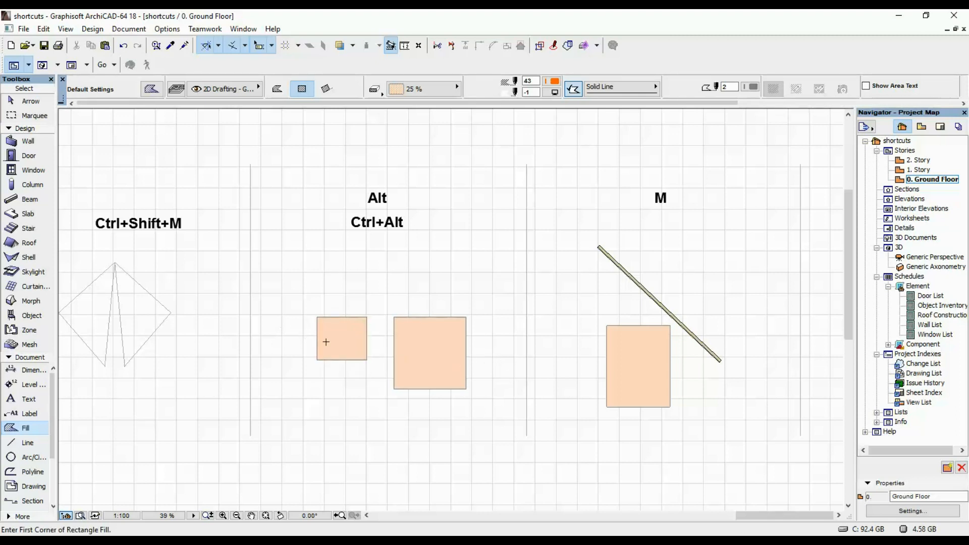
{"action": "key", "text": "ctrl+z"}
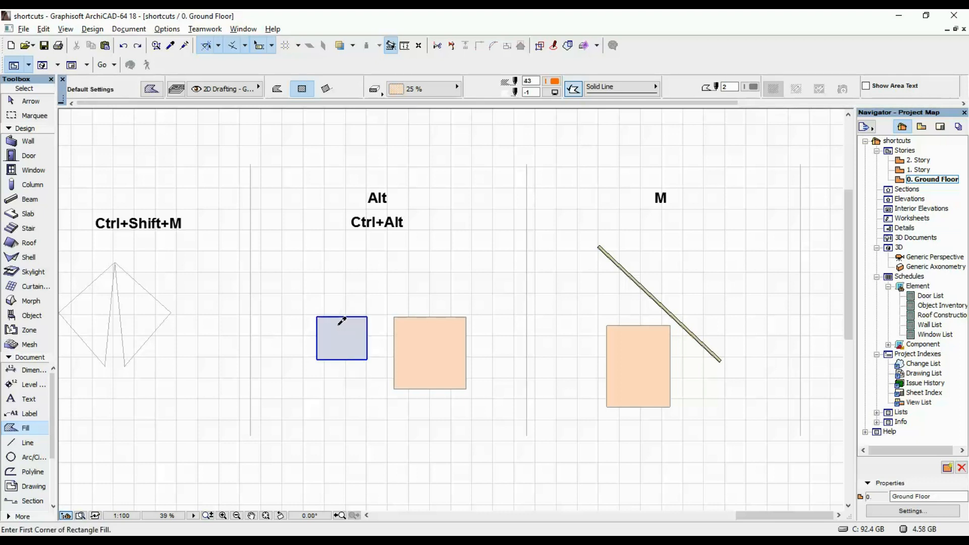
Pick up the small square's grey fill with Alt-click and inject it into the orange square
{"action": "left_click", "coordinate": [342, 321], "text": "alt"}
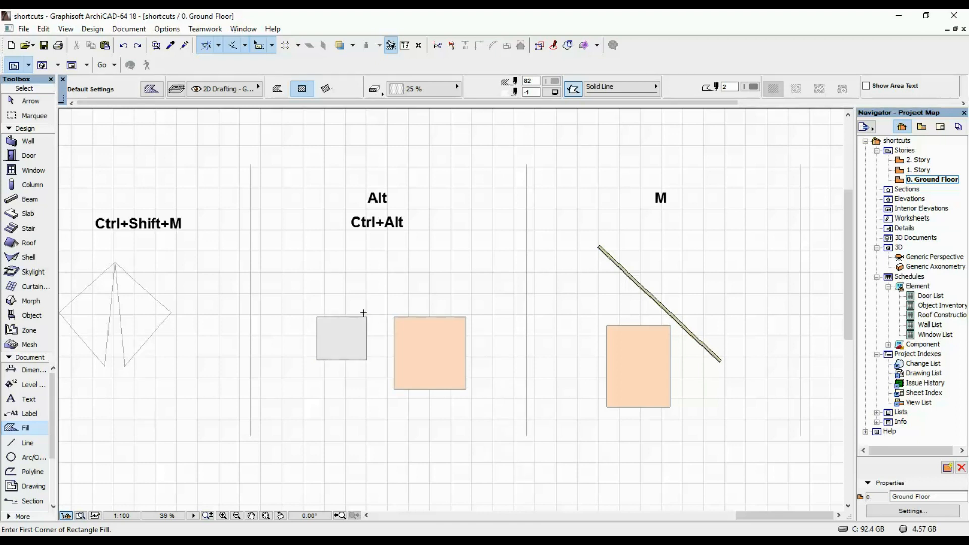
{"action": "left_click", "coordinate": [435, 336], "text": "ctrl+alt"}
{"action": "middle_click_drag", "start_coordinate": [621, 318], "coordinate": [443, 304]}
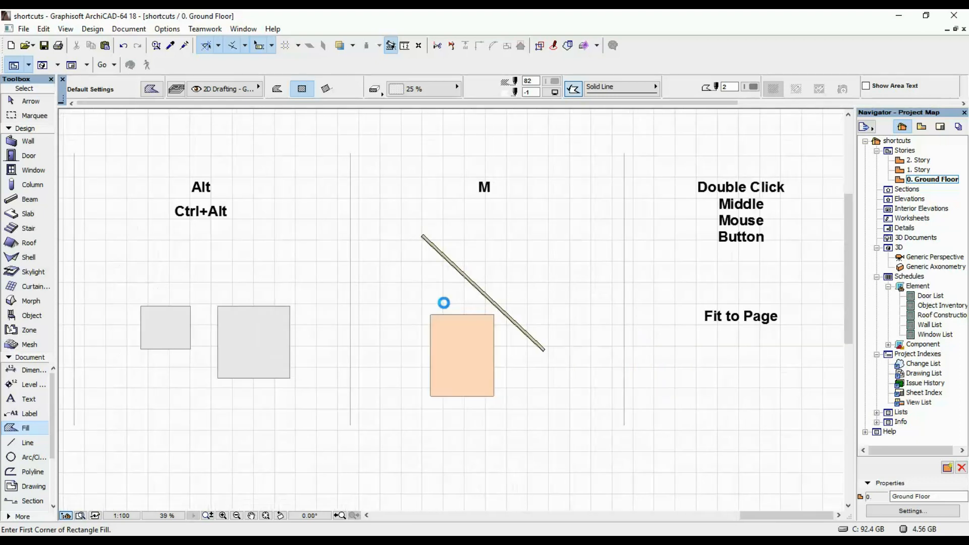
{"action": "middle_click_drag", "start_coordinate": [571, 306], "coordinate": [485, 318]}
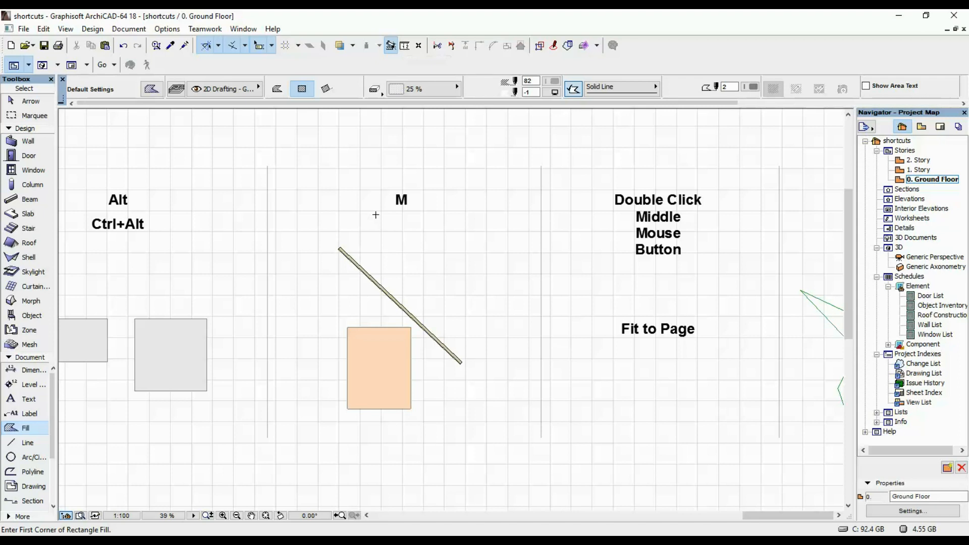
Measure the length of the diagonal line with Measure (M)
{"action": "key", "text": "m"}
{"action": "left_click", "coordinate": [341, 246]}
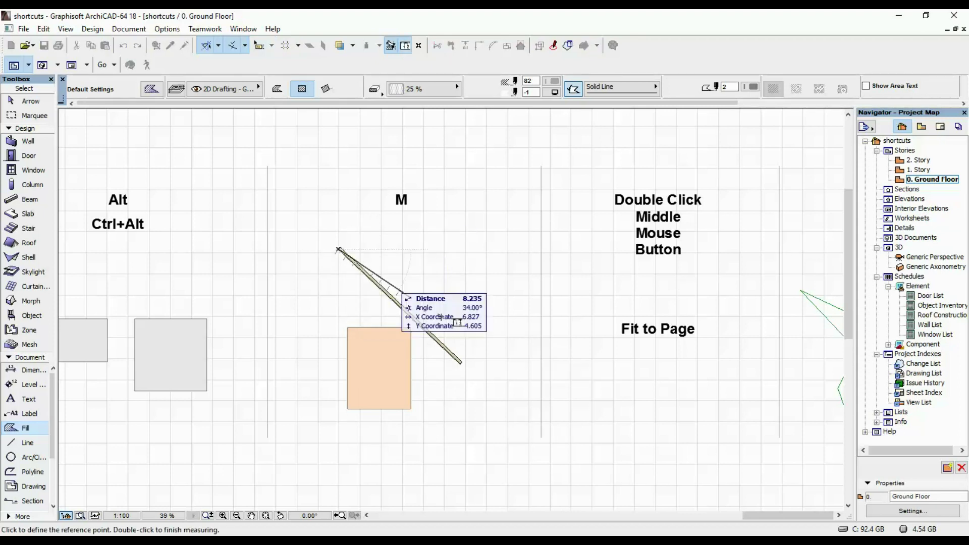
{"action": "left_click", "coordinate": [460, 362]}
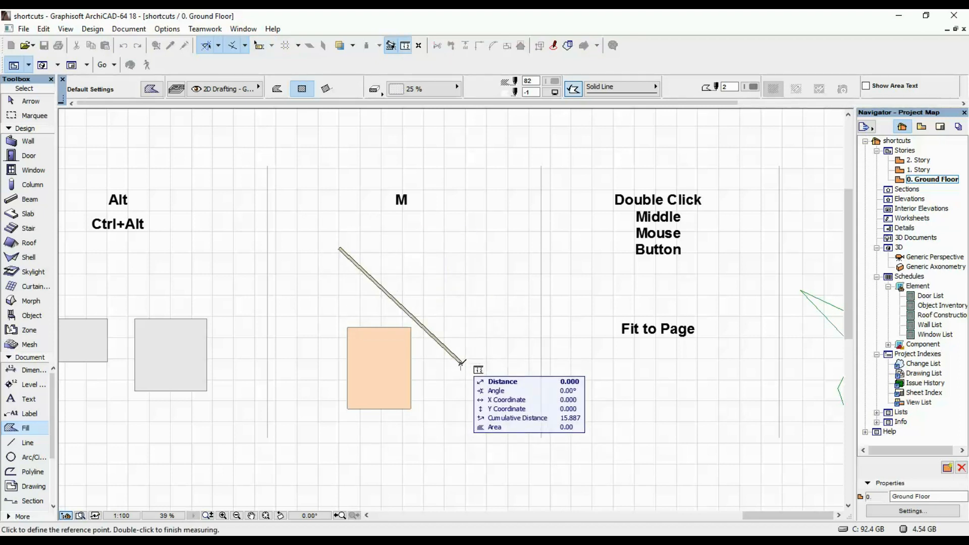
{"action": "double_click", "coordinate": [460, 363]}
{"action": "scroll", "coordinate": [359, 354], "scroll_direction": "up", "scroll_amount": 2}
Measure around the orange fill rectangle's corners to read running distance and area
{"action": "middle_click_drag", "start_coordinate": [359, 352], "coordinate": [388, 314]}
{"action": "key", "text": "m"}
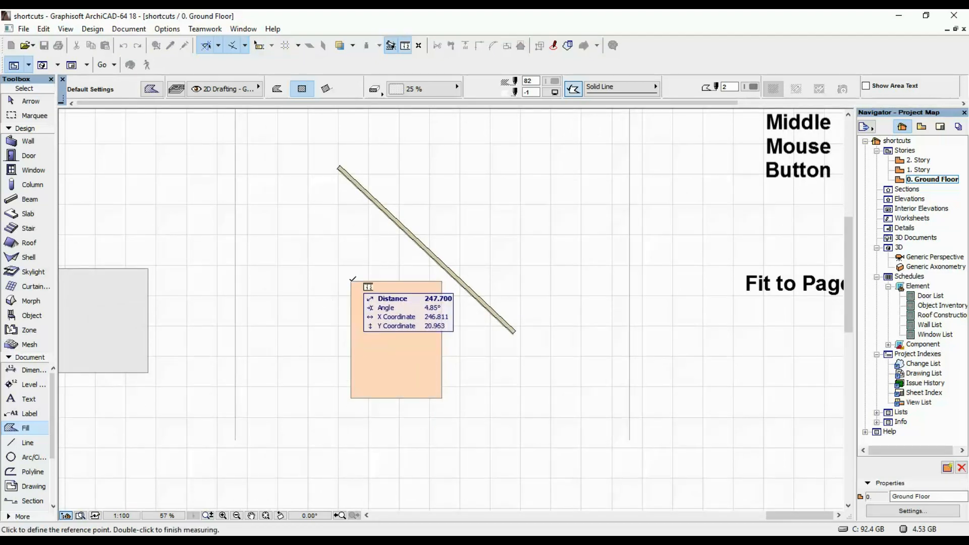
{"action": "left_click", "coordinate": [351, 282]}
{"action": "left_click", "coordinate": [352, 398]}
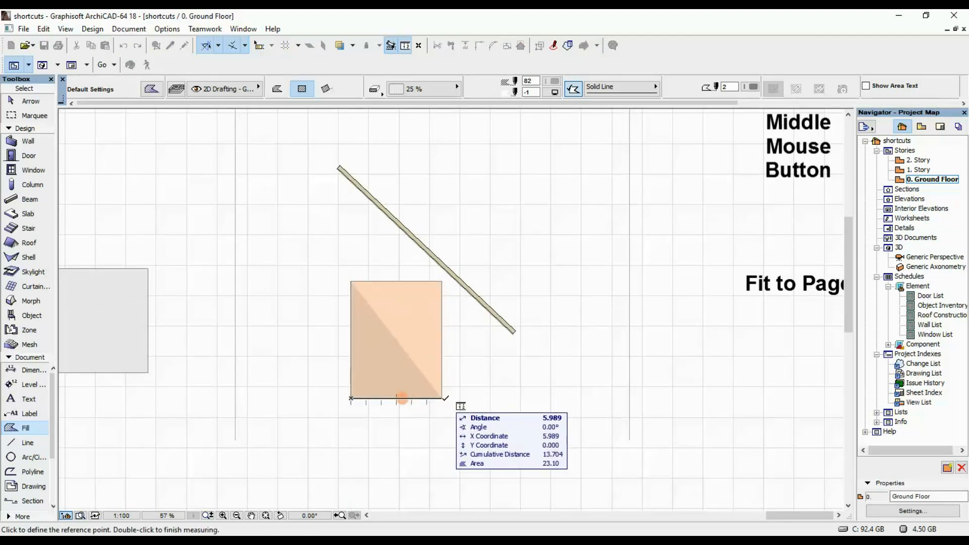
{"action": "left_click", "coordinate": [442, 397]}
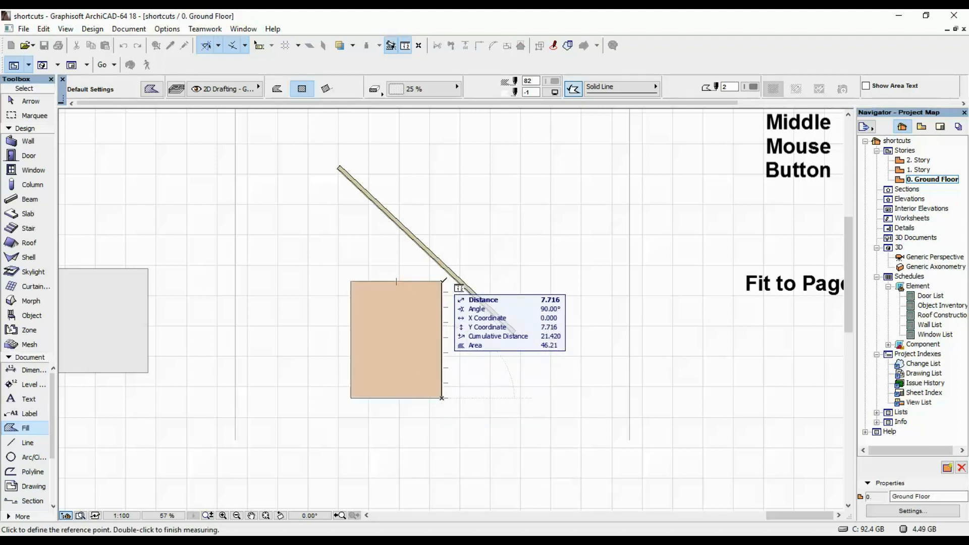
Cancel the measurement and fit the whole plan in the window with middle-button double-clicks
{"action": "key", "text": "Escape"}
{"action": "scroll", "coordinate": [453, 350], "scroll_direction": "down", "scroll_amount": 3}
{"action": "middle_click_drag", "start_coordinate": [617, 345], "coordinate": [426, 323]}
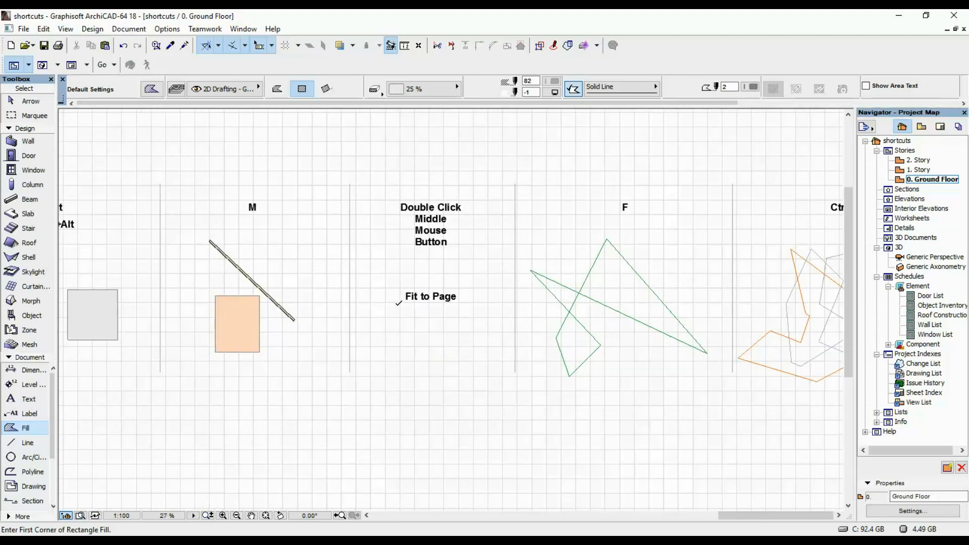
{"action": "scroll", "coordinate": [422, 217], "scroll_direction": "up", "scroll_amount": 2}
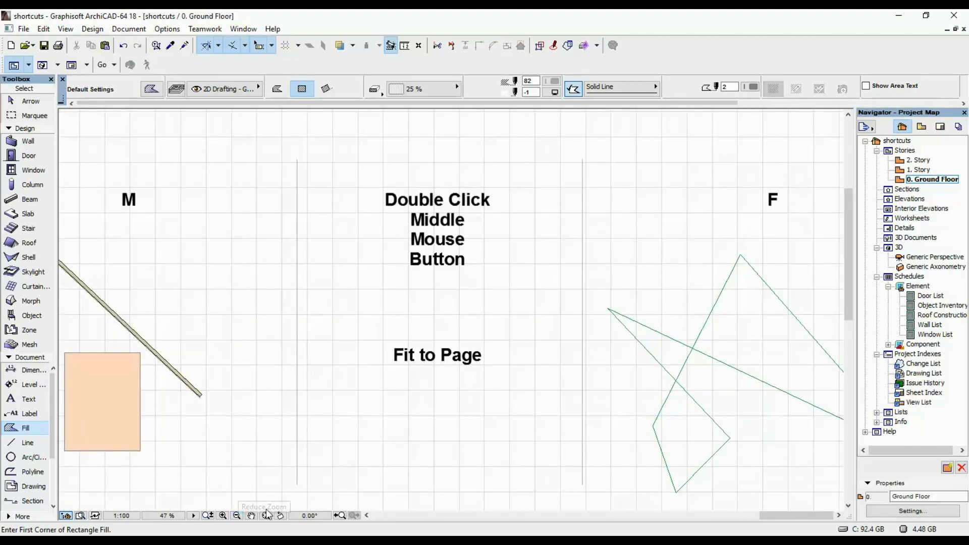
{"action": "middle_click", "coordinate": [401, 318]}
{"action": "middle_click", "coordinate": [401, 319]}
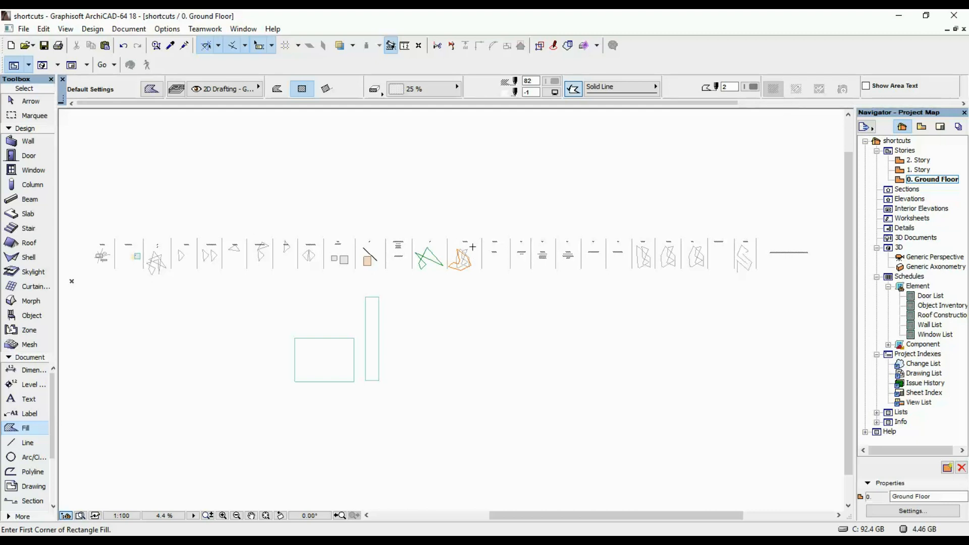
{"action": "scroll", "coordinate": [473, 247], "scroll_direction": "up", "scroll_amount": 1}
{"action": "scroll", "coordinate": [473, 247], "scroll_direction": "up", "scroll_amount": 3}
{"action": "scroll", "coordinate": [493, 225], "scroll_direction": "up", "scroll_amount": 2}
{"action": "middle_click_drag", "start_coordinate": [493, 225], "coordinate": [445, 291]}
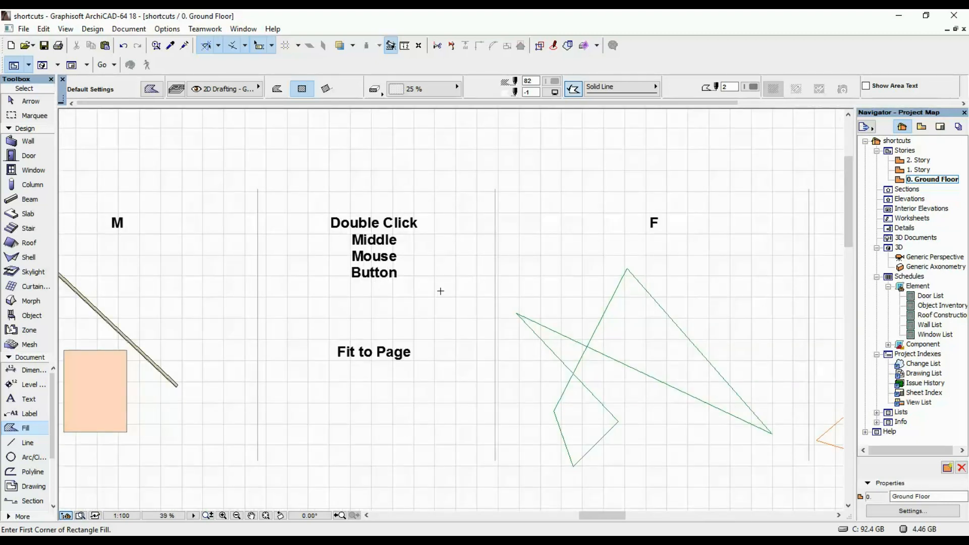
{"action": "middle_click", "coordinate": [442, 294]}
{"action": "middle_click", "coordinate": [443, 295]}
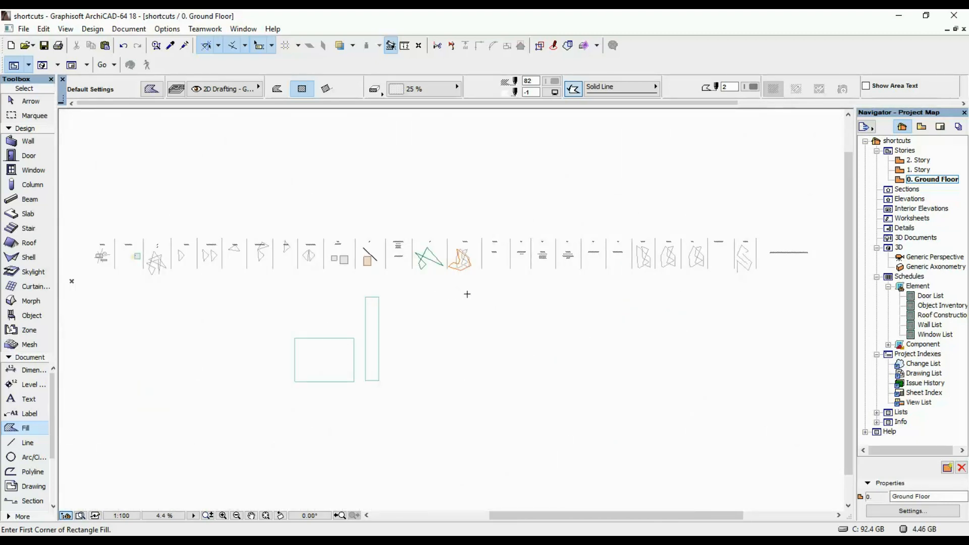
{"action": "scroll", "coordinate": [464, 254], "scroll_direction": "up", "scroll_amount": 3}
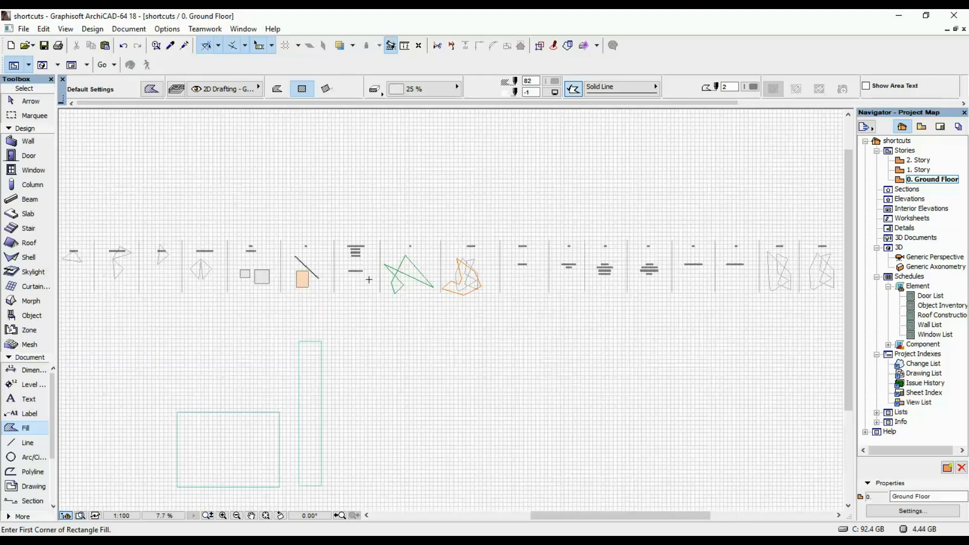
{"action": "scroll", "coordinate": [394, 251], "scroll_direction": "up", "scroll_amount": 3}
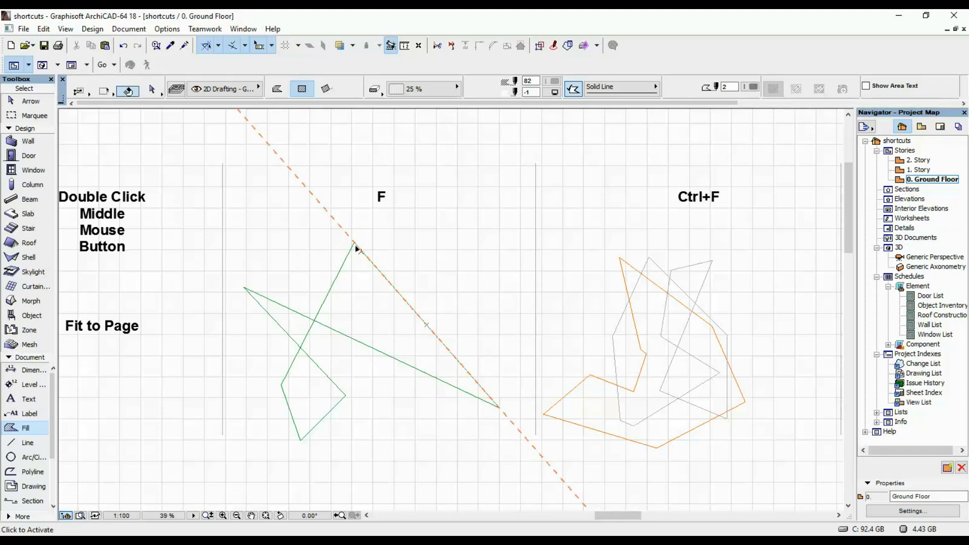
Select the F panel's green lines and cycle the pet palette through Offset, Drag, Rotate and Mirror, then cancel
{"action": "left_click", "coordinate": [360, 252], "text": "shift"}
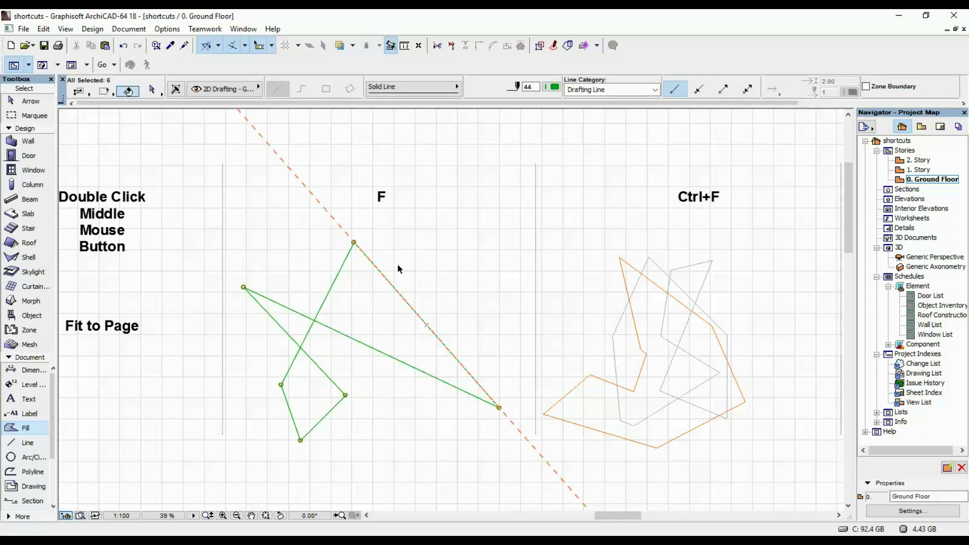
{"action": "right_click", "coordinate": [370, 214]}
{"action": "left_click", "coordinate": [402, 225]}
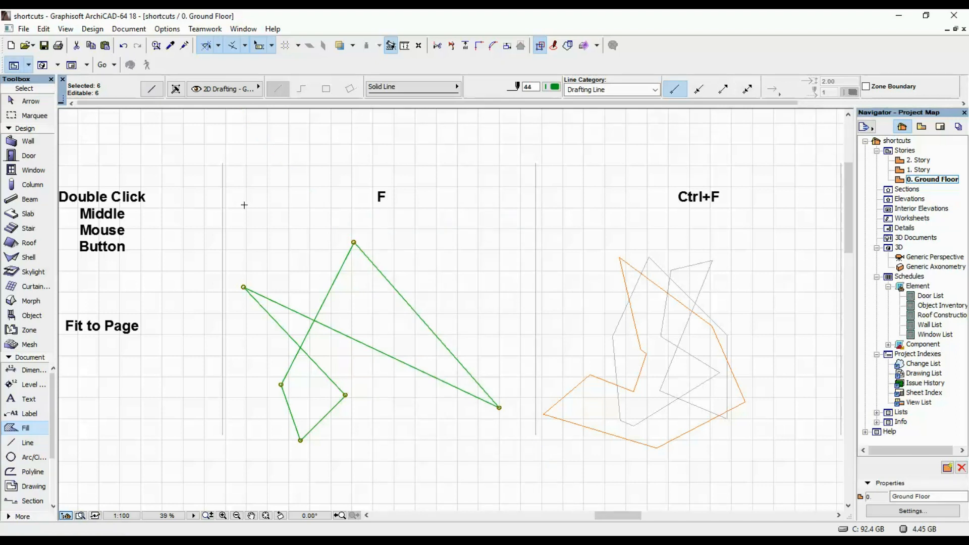
{"action": "left_click", "coordinate": [350, 257]}
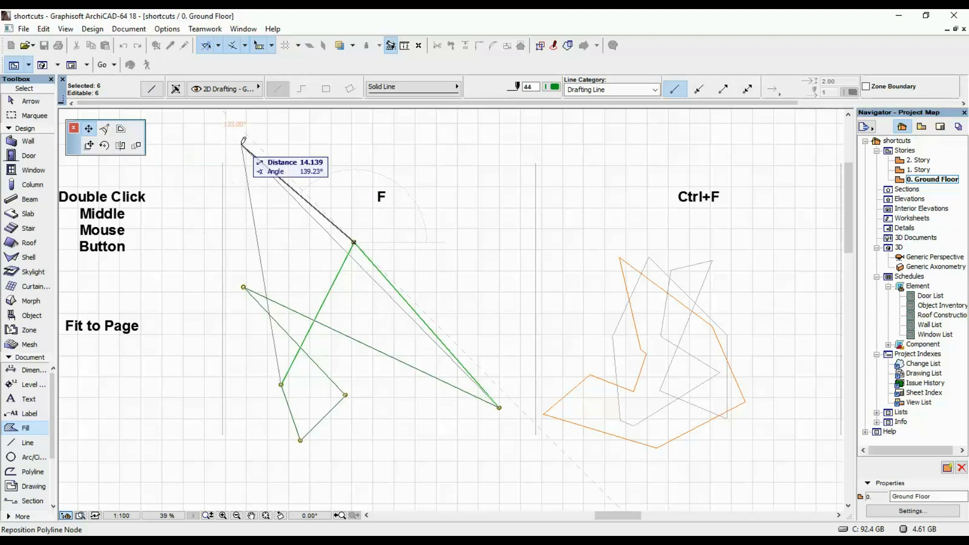
{"action": "key", "text": "Tab"}
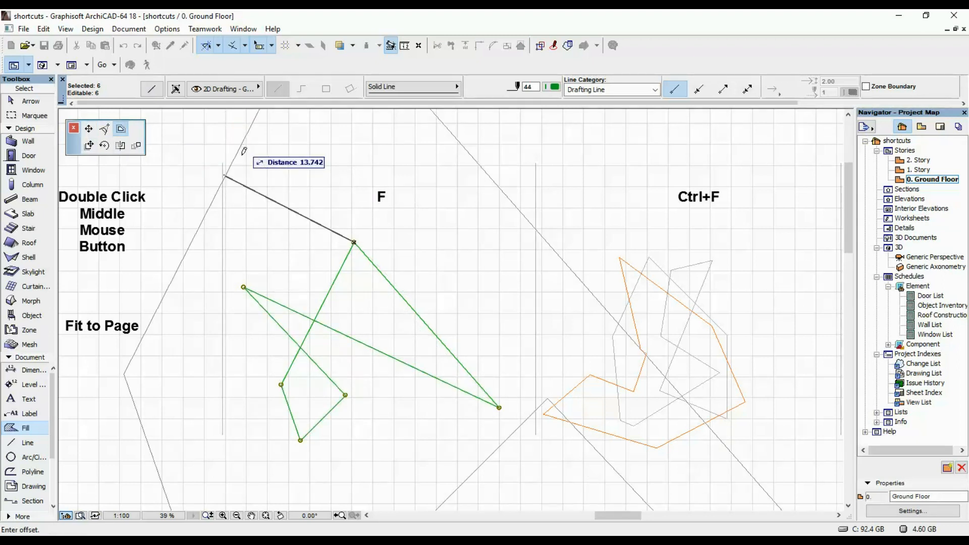
{"action": "key", "text": "Tab"}
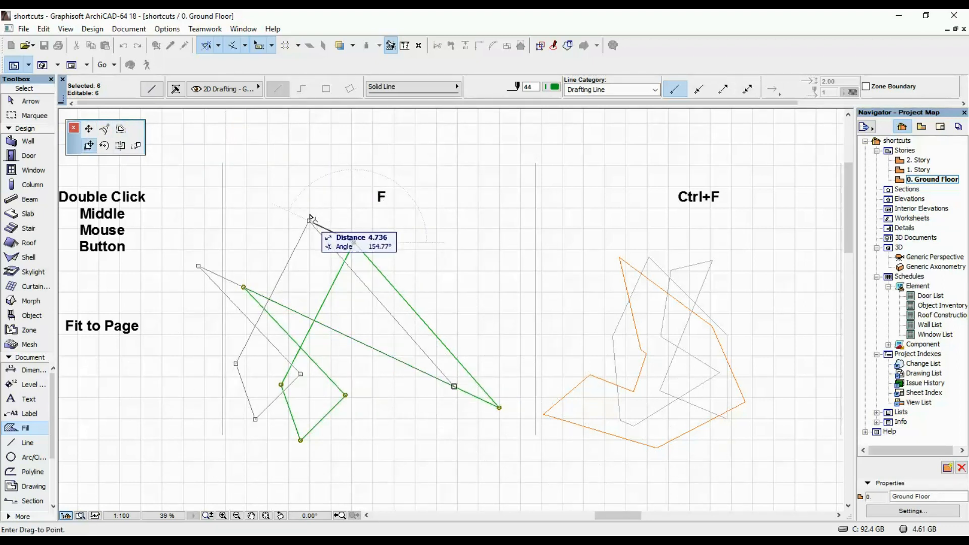
{"action": "key", "text": "Tab"}
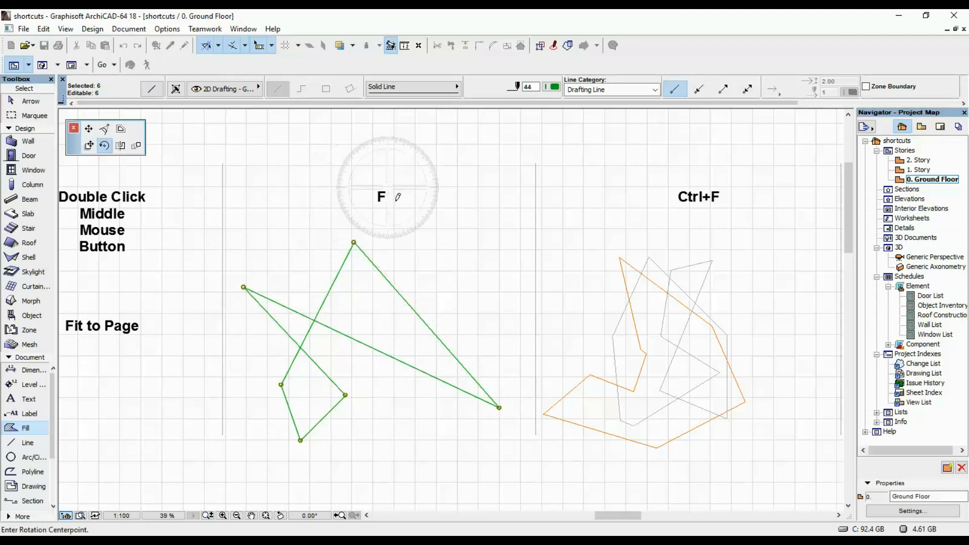
{"action": "key", "text": "Tab"}
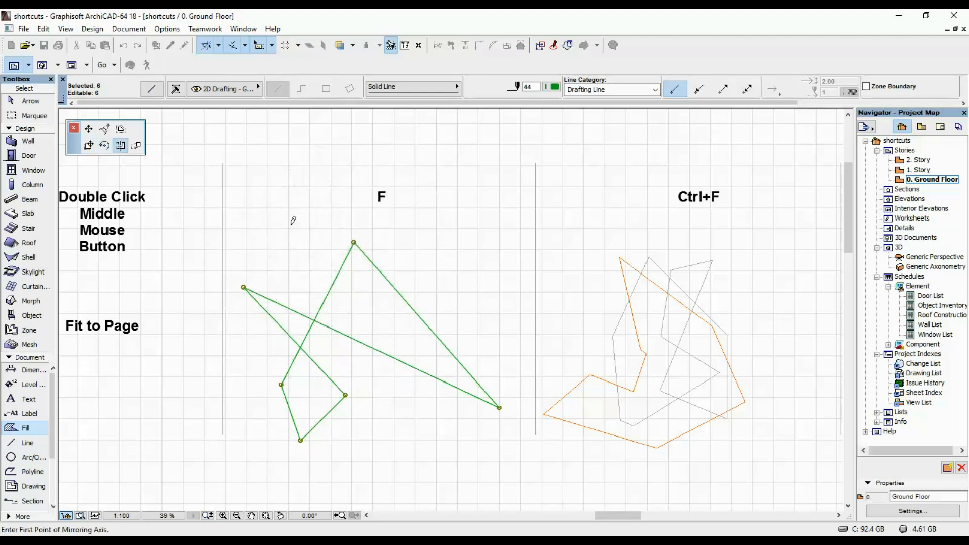
{"action": "key", "text": "Tab"}
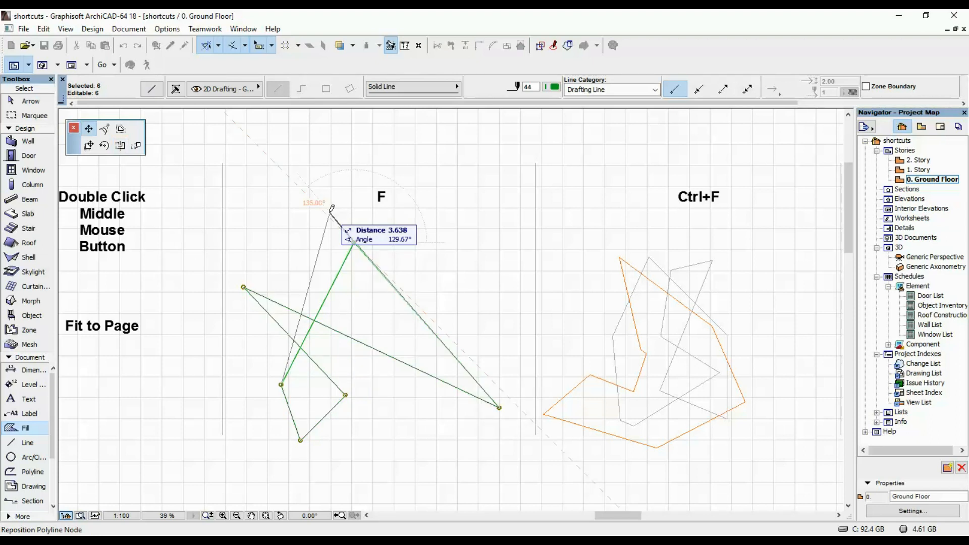
{"action": "key", "text": "Tab"}
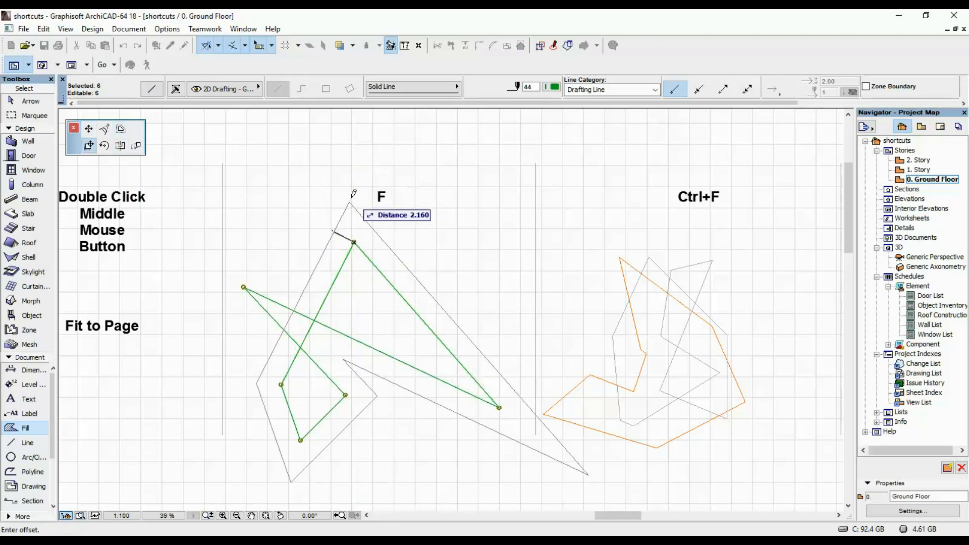
{"action": "key", "text": "Tab"}
{"action": "key", "text": "Escape"}
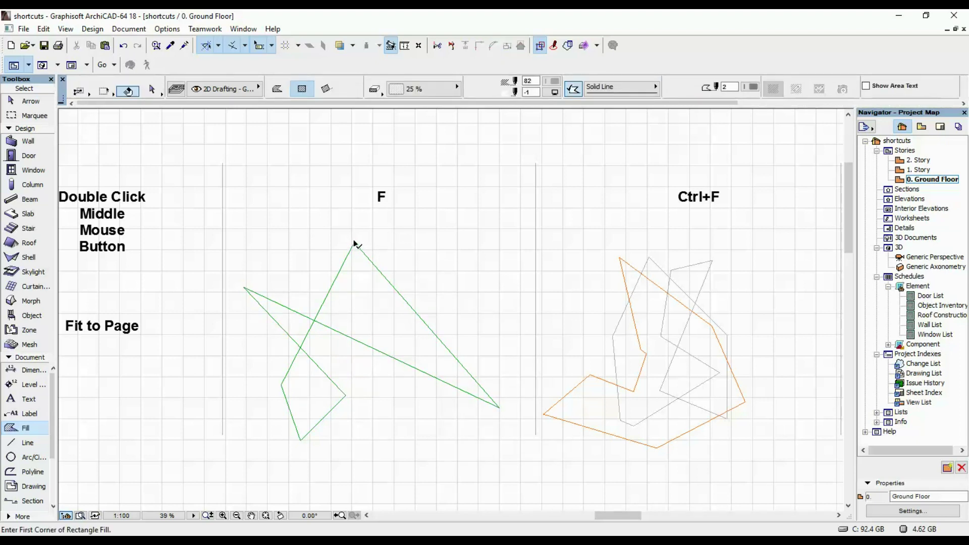
Reselect all the green lines, cancel the edit at the top vertex, and pan toward the Ctrl+L Layers panel
{"action": "left_click", "coordinate": [365, 247]}
{"action": "key", "text": "ctrl+a"}
{"action": "left_click", "coordinate": [354, 242]}
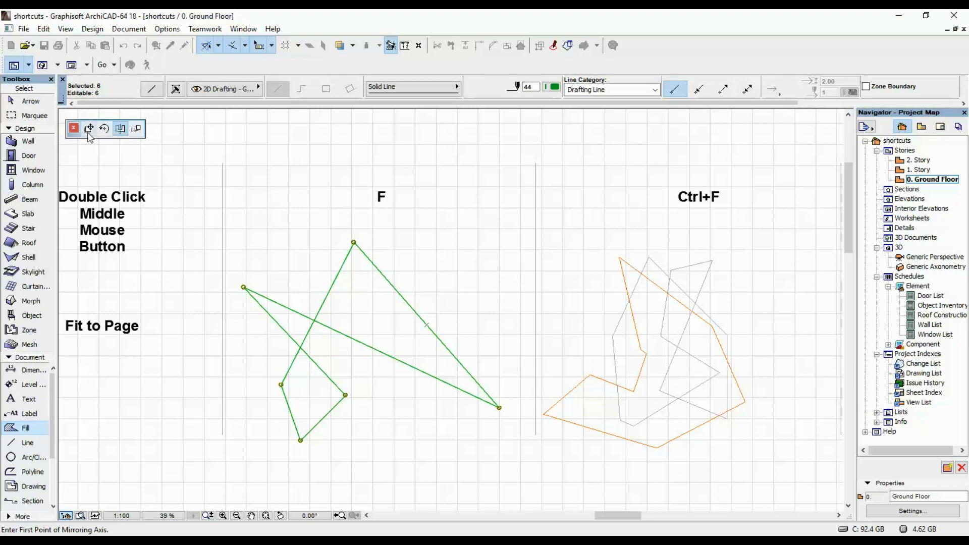
{"action": "key", "text": "Escape"}
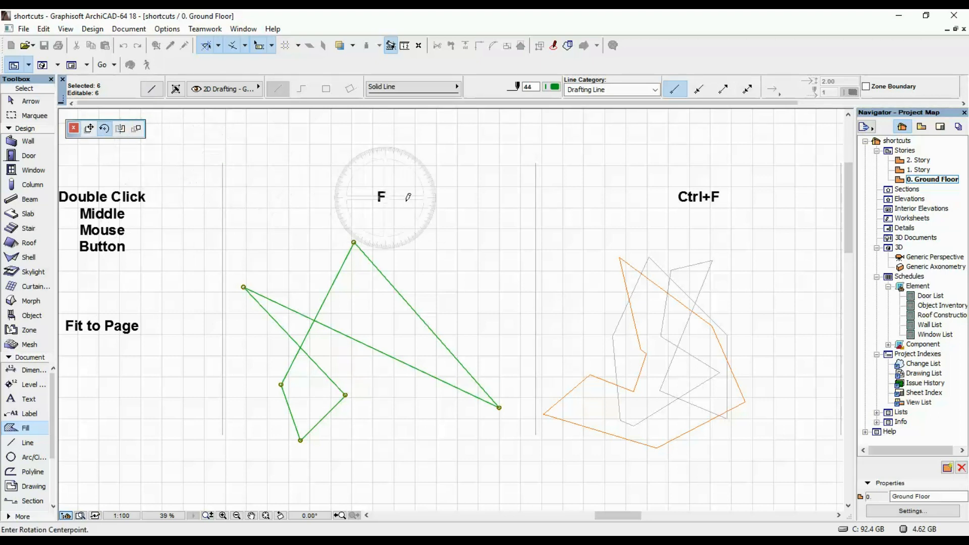
{"action": "key", "text": "Escape"}
{"action": "middle_click_drag", "start_coordinate": [477, 289], "coordinate": [309, 277]}
{"action": "middle_click_drag", "start_coordinate": [515, 263], "coordinate": [370, 259]}
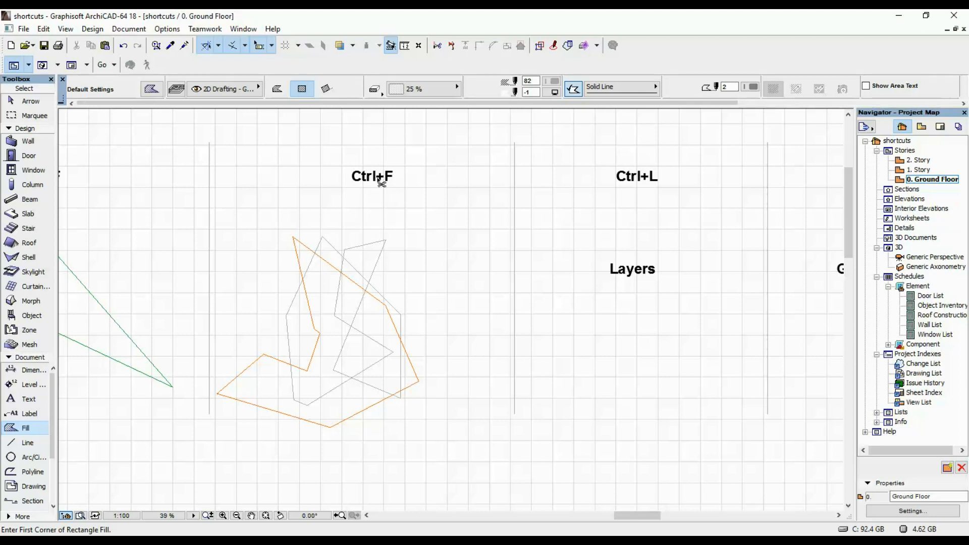
Set up Find & Select (Ctrl+F) to search lines within a marquee around the Ctrl+F shapes
{"action": "key", "text": "ctrl+f"}
{"action": "left_click_drag", "start_coordinate": [600, 169], "coordinate": [635, 193]}
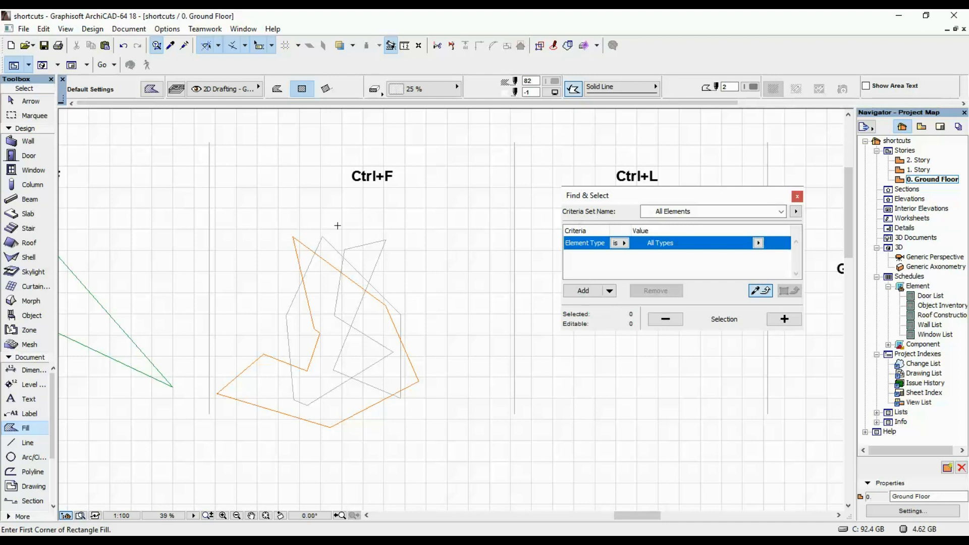
{"action": "left_click", "coordinate": [35, 115]}
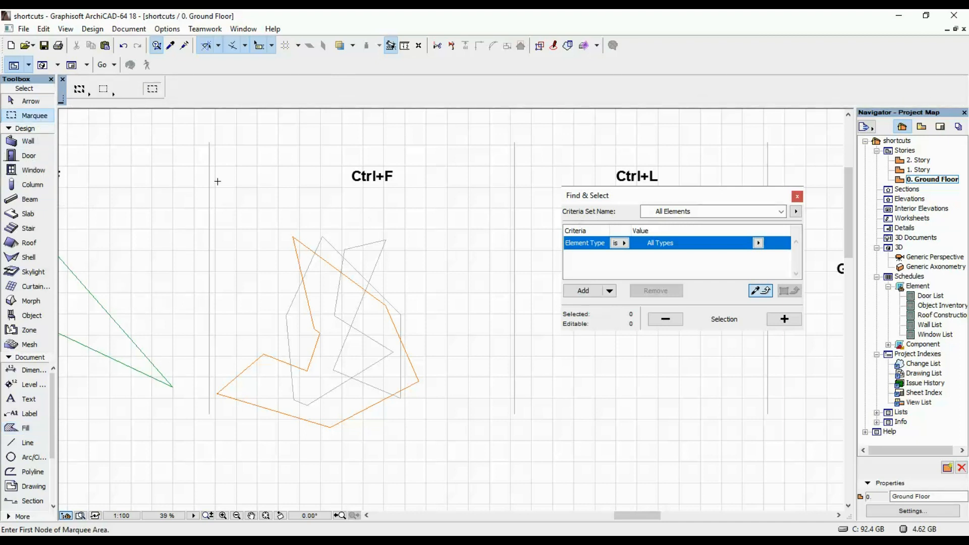
{"action": "left_click", "coordinate": [450, 452]}
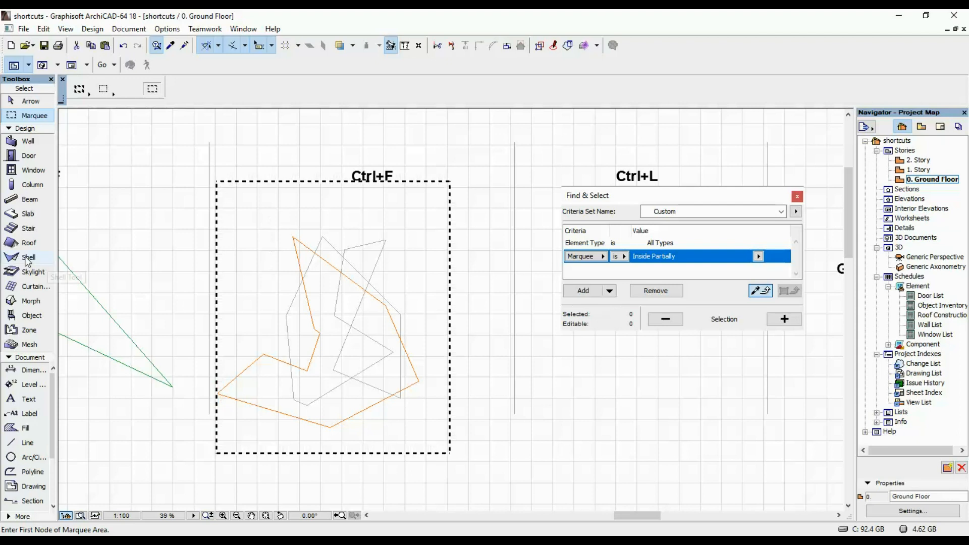
{"action": "key", "text": "l"}
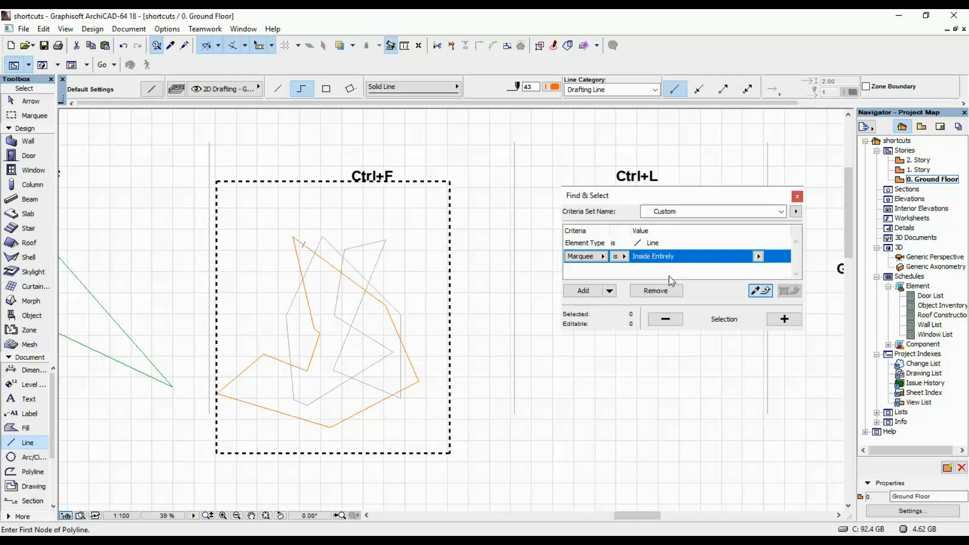
Add a pen criterion, select the nine matching orange lines, then clear the selection and close Find & Select
{"action": "left_click", "coordinate": [597, 291]}
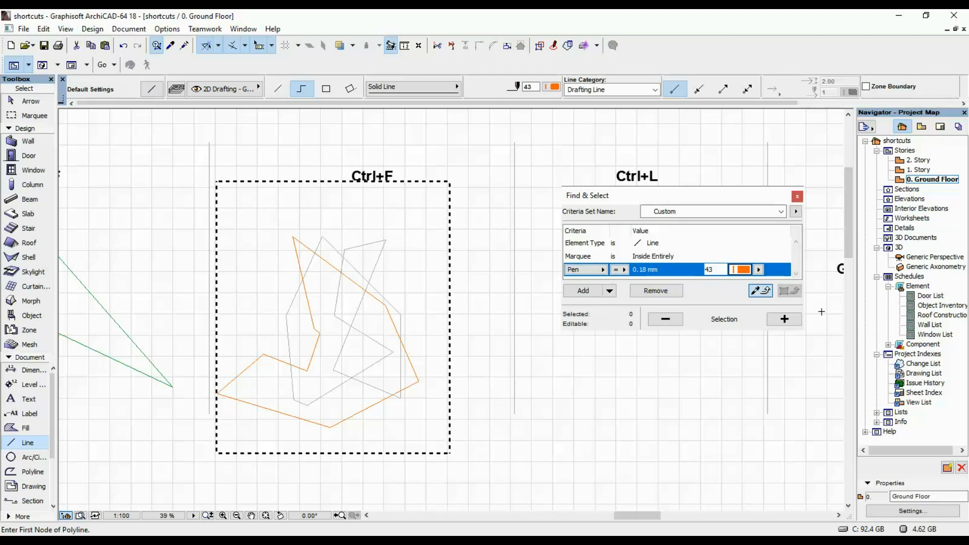
{"action": "left_click", "coordinate": [785, 319]}
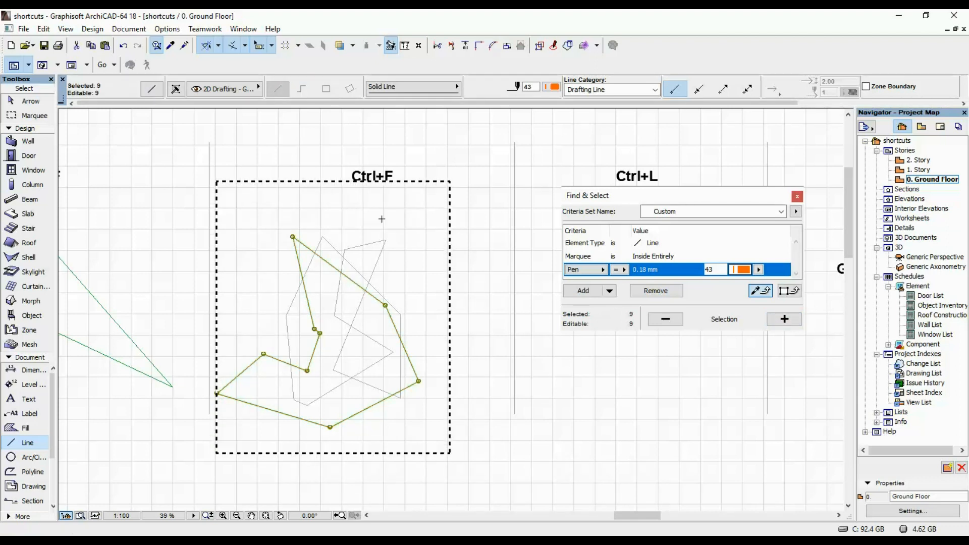
{"action": "key", "text": "Escape"}
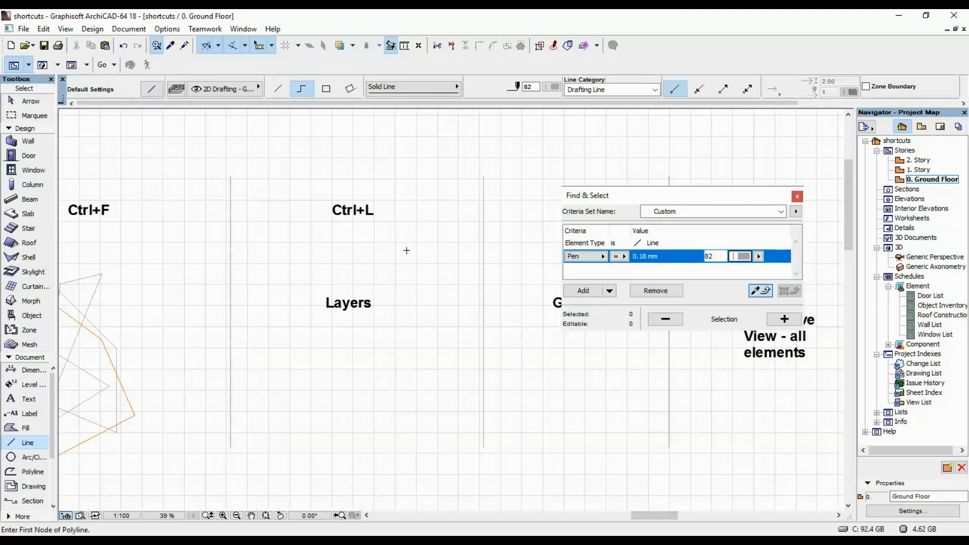
{"action": "key", "text": "ctrl+f"}
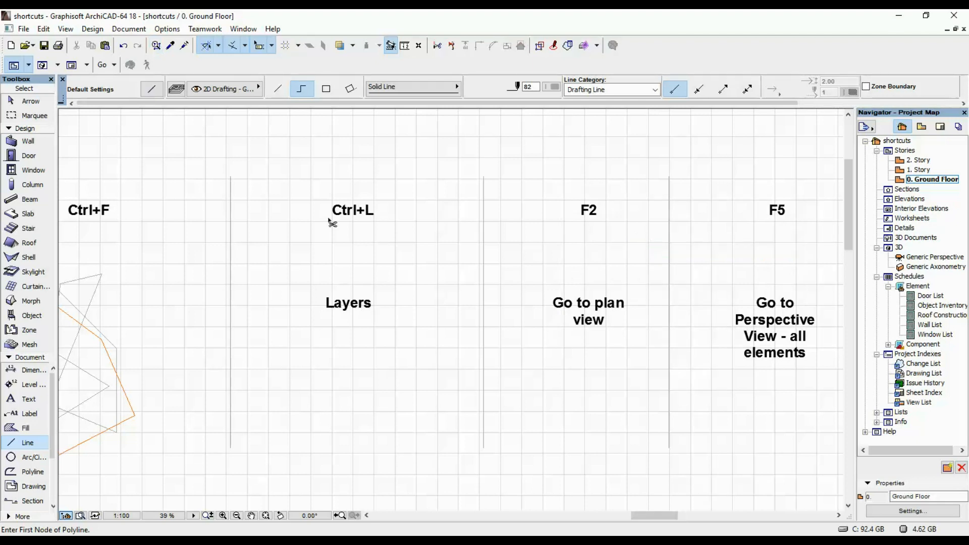
Review the Layer Settings (Ctrl+L) and close them to return to the plan
{"action": "key", "text": "ctrl+l"}
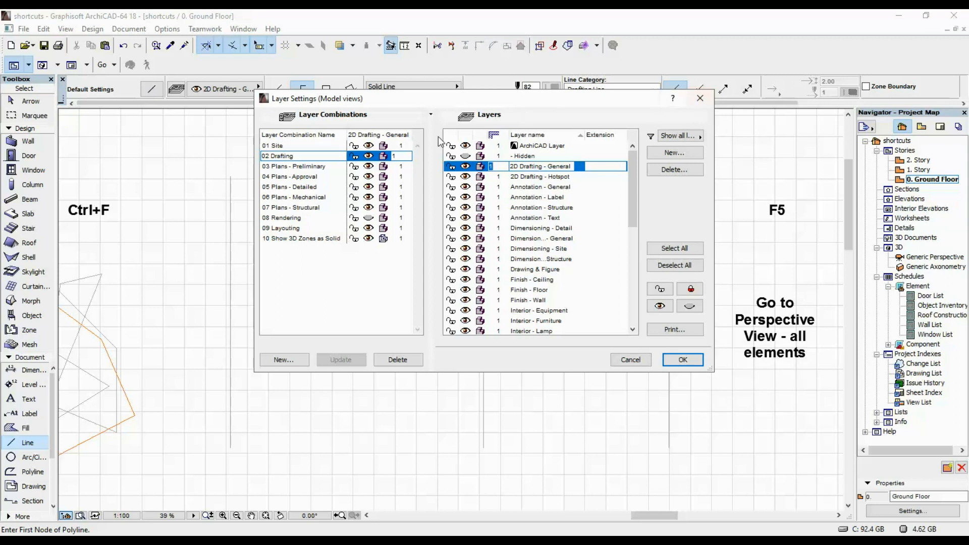
{"action": "left_click", "coordinate": [701, 99]}
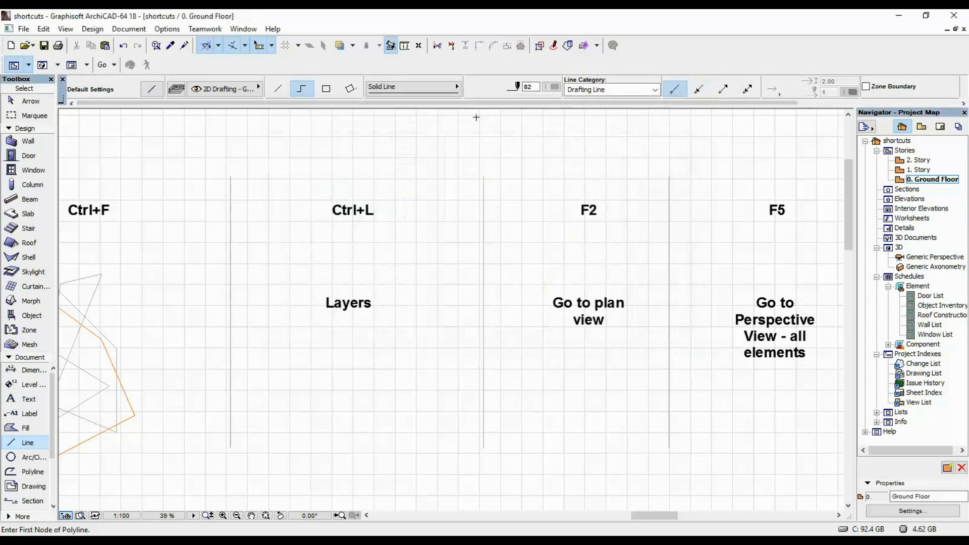
{"action": "middle_click_drag", "start_coordinate": [623, 243], "coordinate": [417, 231]}
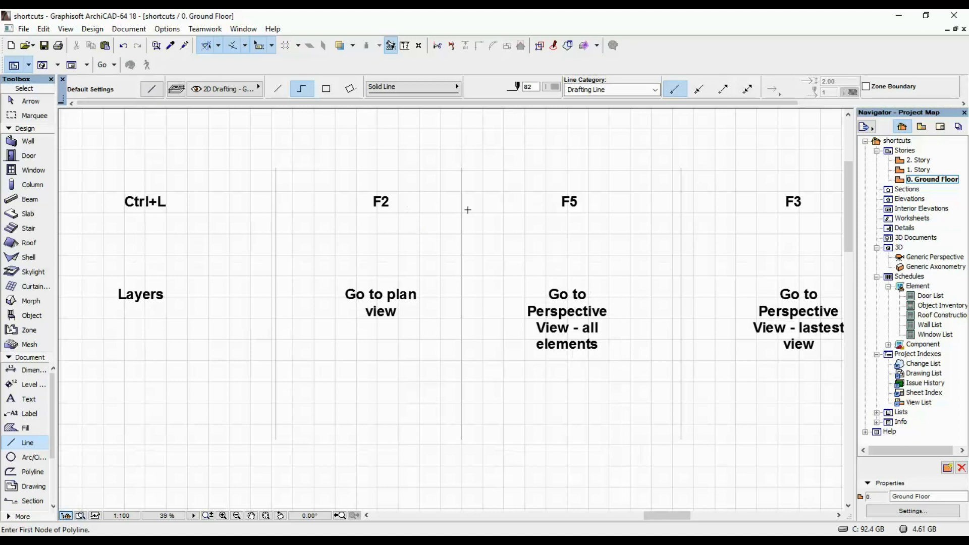
{"action": "scroll", "coordinate": [609, 232], "scroll_direction": "down", "scroll_amount": 2}
{"action": "scroll", "coordinate": [578, 240], "scroll_direction": "down", "scroll_amount": 2}
{"action": "scroll", "coordinate": [406, 244], "scroll_direction": "down", "scroll_amount": 1}
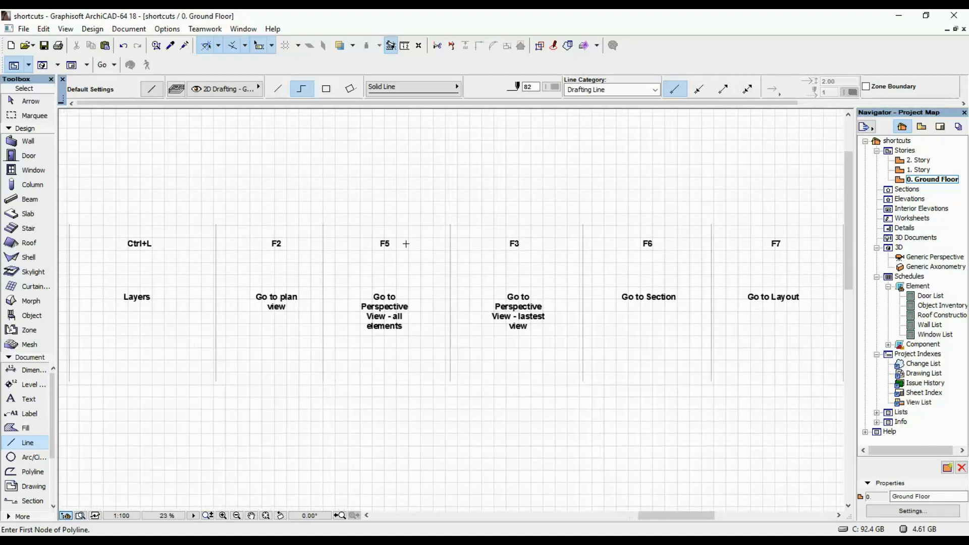
{"action": "scroll", "coordinate": [122, 258], "scroll_direction": "up", "scroll_amount": 1}
{"action": "middle_click_drag", "start_coordinate": [169, 245], "coordinate": [218, 220]}
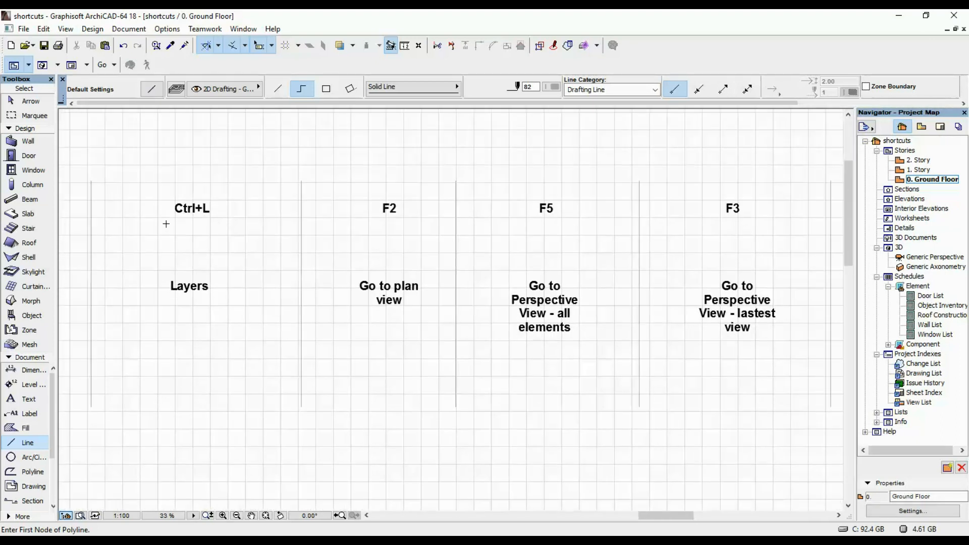
{"action": "key", "text": "Escape"}
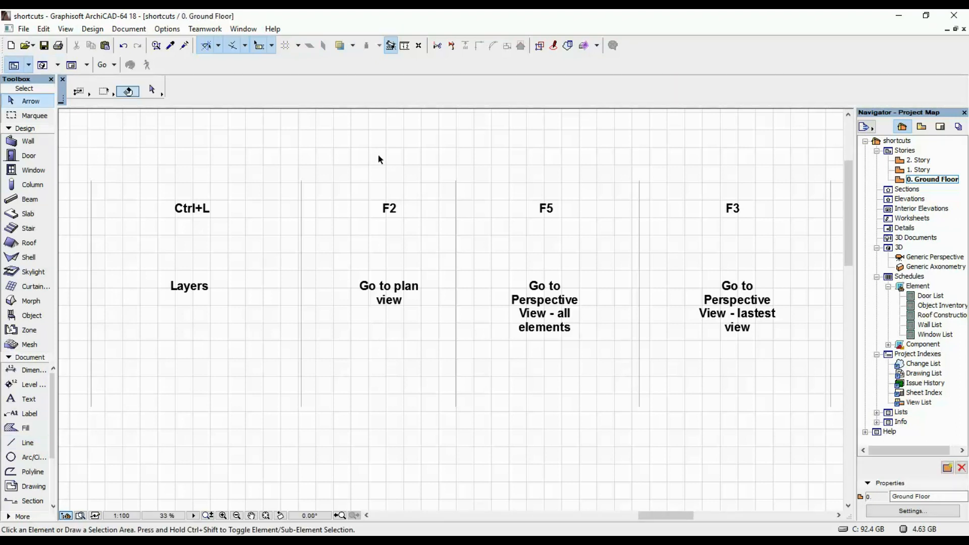
{"action": "key", "text": "F3"}
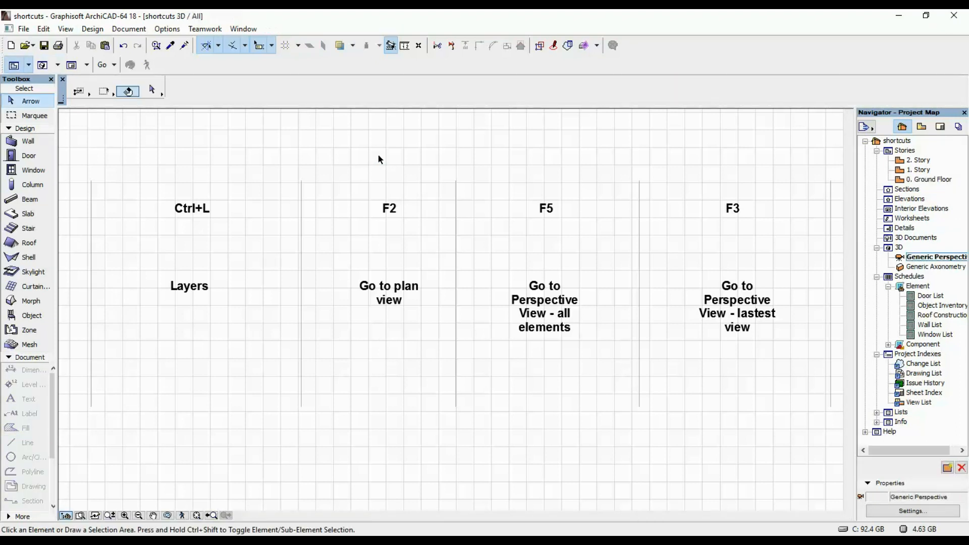
{"action": "middle_click_drag", "start_coordinate": [551, 285], "coordinate": [530, 221], "text": "shift"}
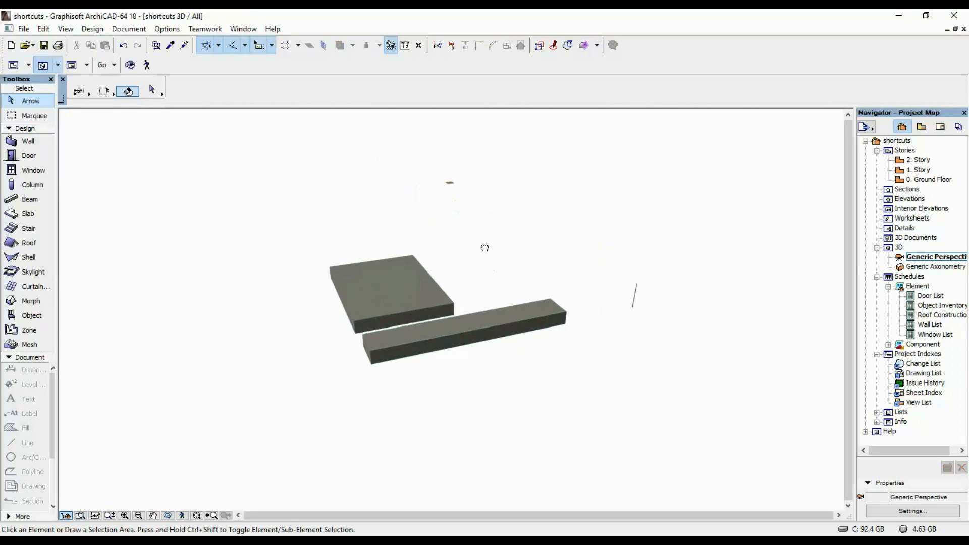
{"action": "scroll", "coordinate": [546, 247], "scroll_direction": "up", "scroll_amount": 3}
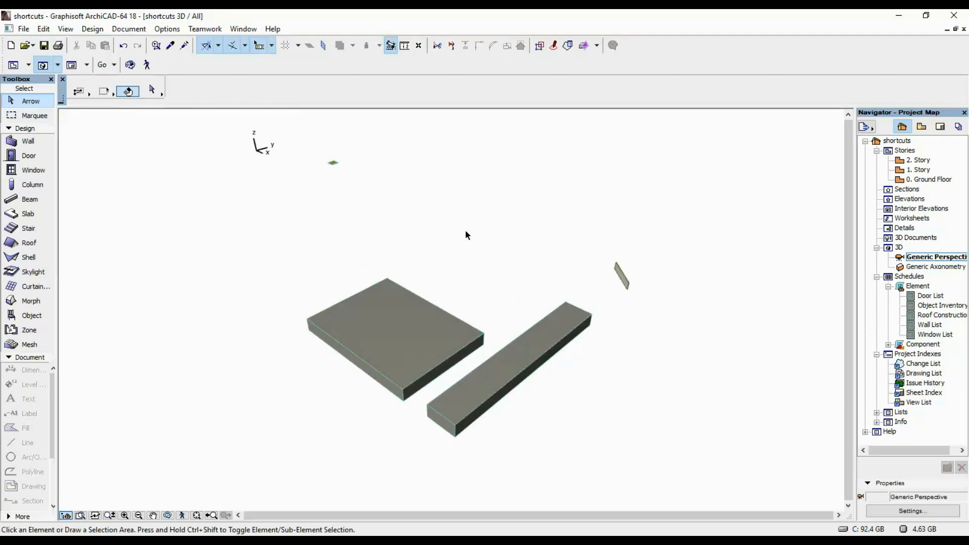
{"action": "key", "text": "F2"}
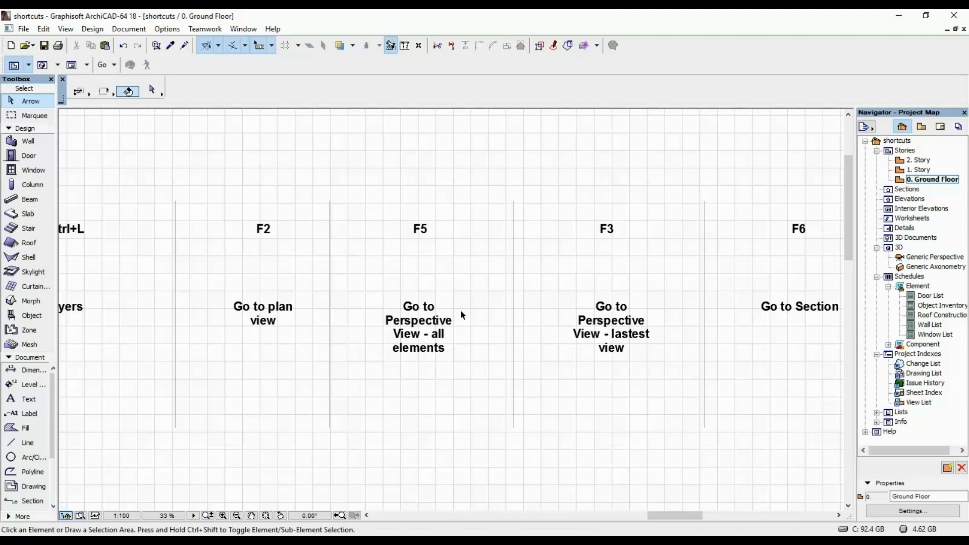
{"action": "key", "text": "F5"}
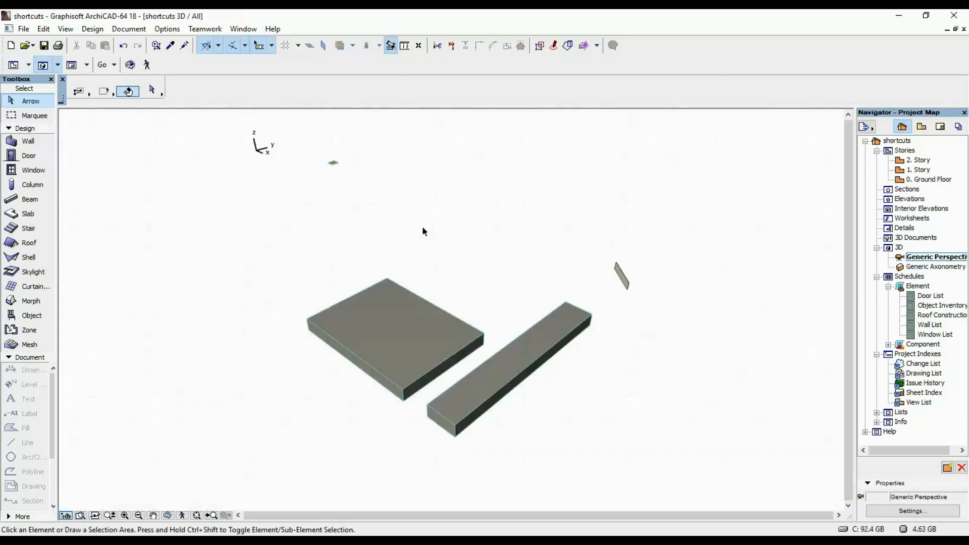
{"action": "key", "text": "F2"}
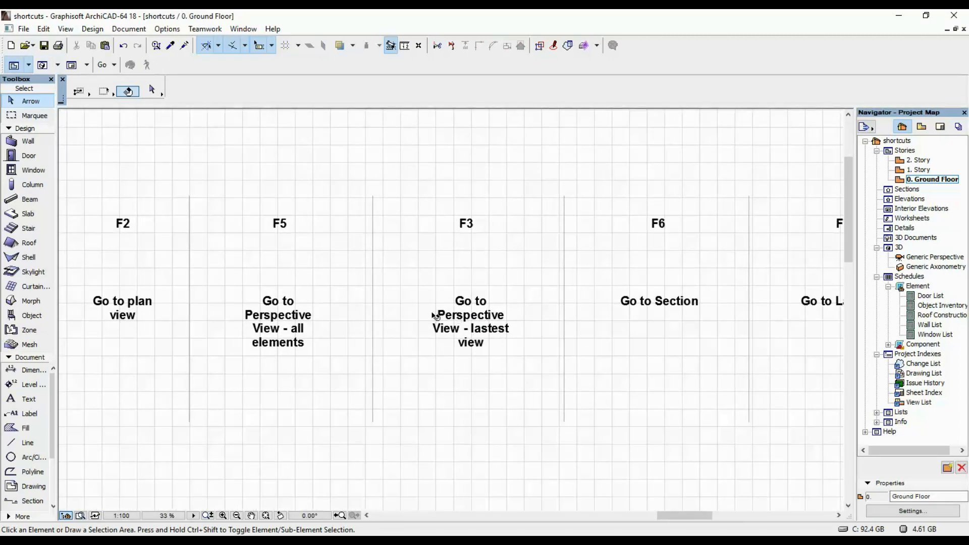
{"action": "scroll", "coordinate": [434, 316], "scroll_direction": "down", "scroll_amount": 2}
{"action": "scroll", "coordinate": [338, 331], "scroll_direction": "down", "scroll_amount": 4}
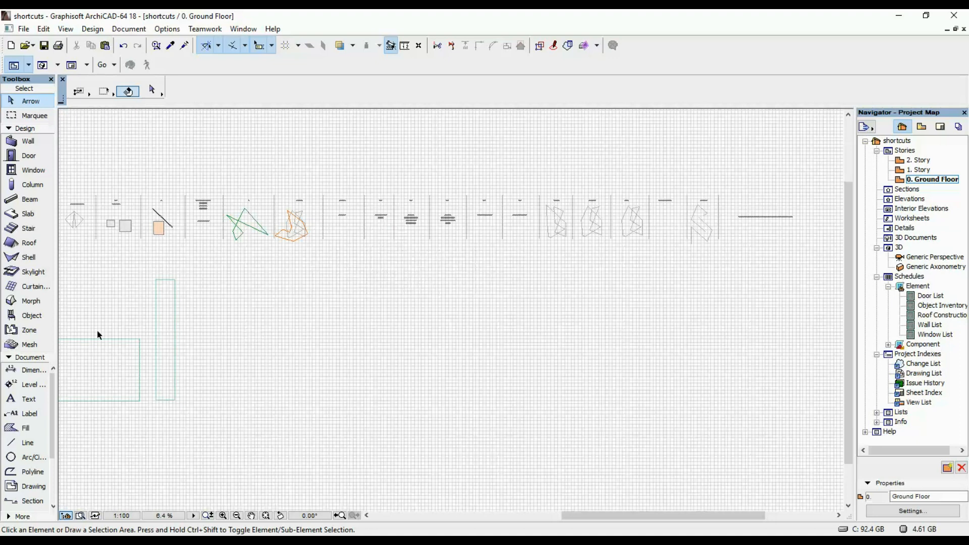
{"action": "left_click", "coordinate": [106, 344]}
{"action": "middle_click_drag", "start_coordinate": [130, 313], "coordinate": [277, 280]}
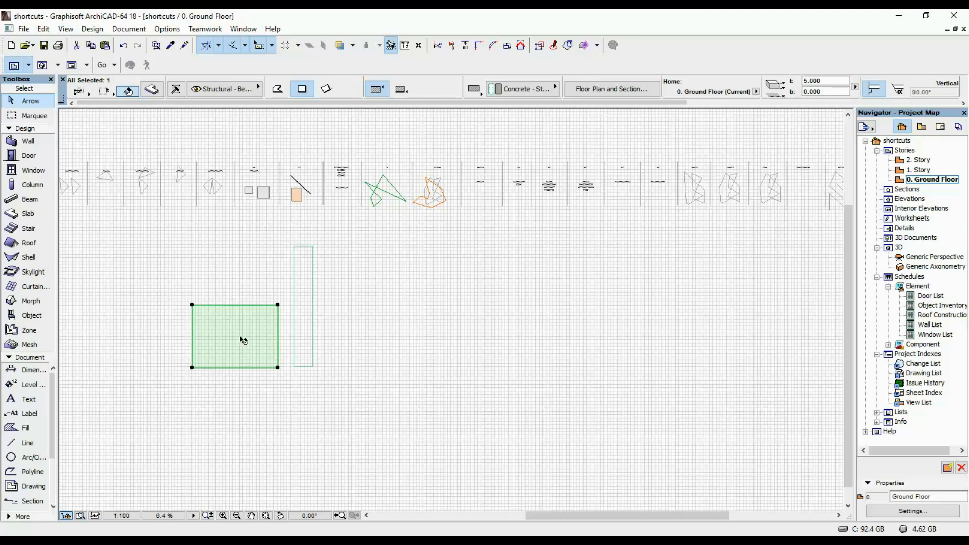
{"action": "key", "text": "F3"}
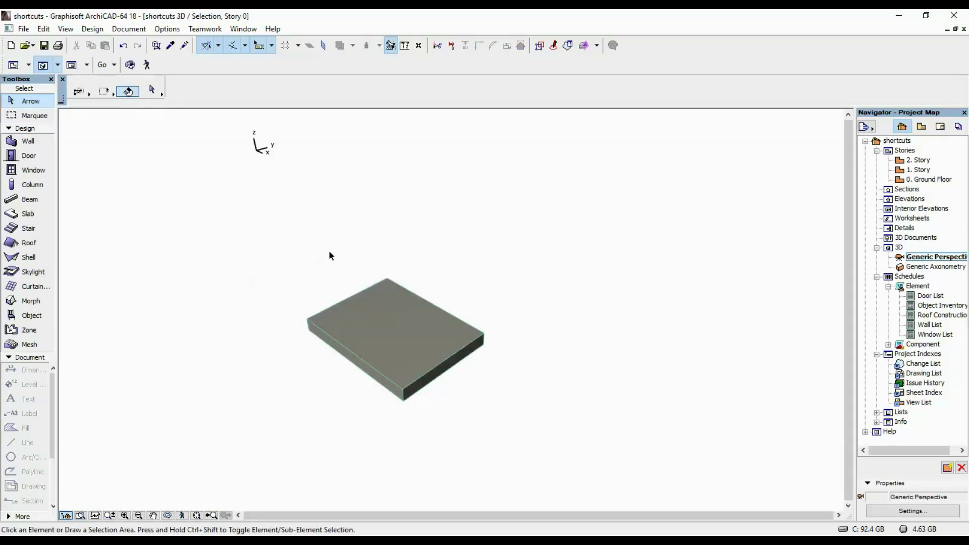
{"action": "left_click", "coordinate": [329, 251]}
{"action": "left_click", "coordinate": [238, 258]}
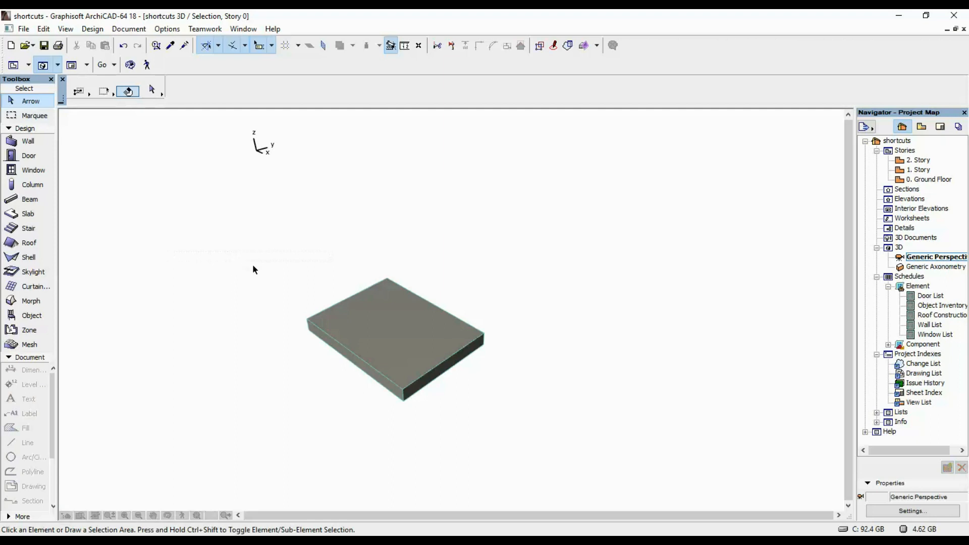
{"action": "key", "text": "F2"}
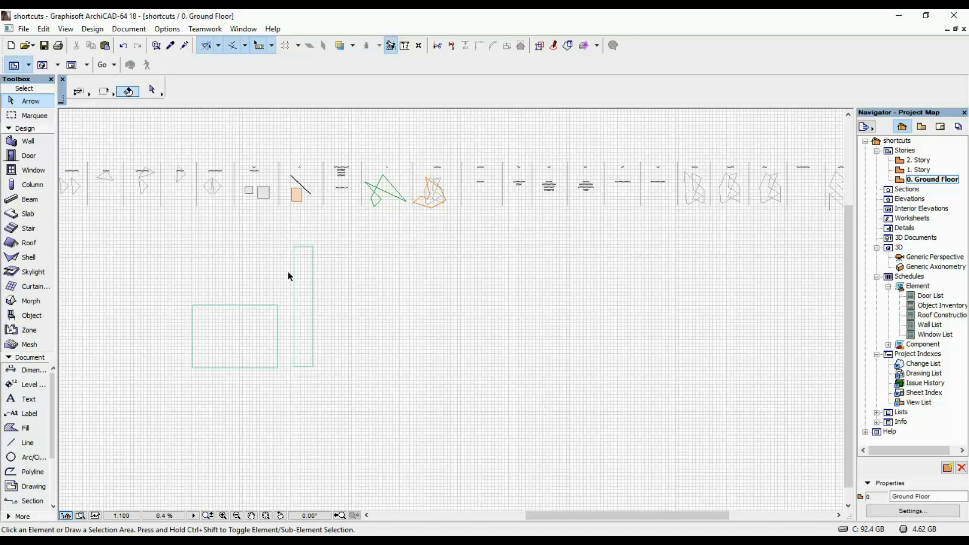
{"action": "key", "text": "F3"}
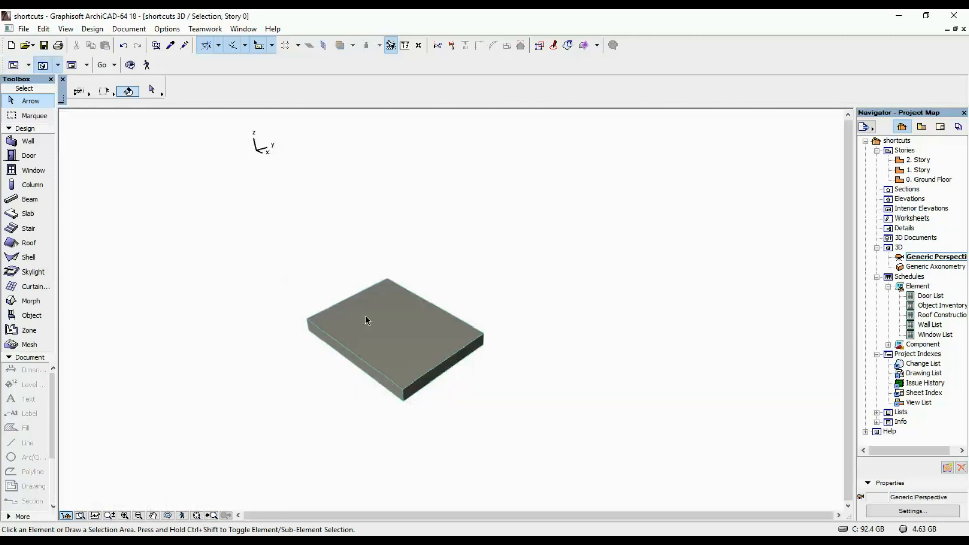
{"action": "mouse_move", "coordinate": [332, 319]}
{"action": "left_mouse_down"}
{"action": "mouse_move", "coordinate": [520, 295]}
{"action": "mouse_move", "coordinate": [578, 231]}
{"action": "mouse_move", "coordinate": [290, 301]}
{"action": "mouse_move", "coordinate": [434, 369]}
{"action": "mouse_move", "coordinate": [425, 279]}
{"action": "mouse_move", "coordinate": [359, 305]}
{"action": "left_mouse_up"}
{"action": "key", "text": "F2"}
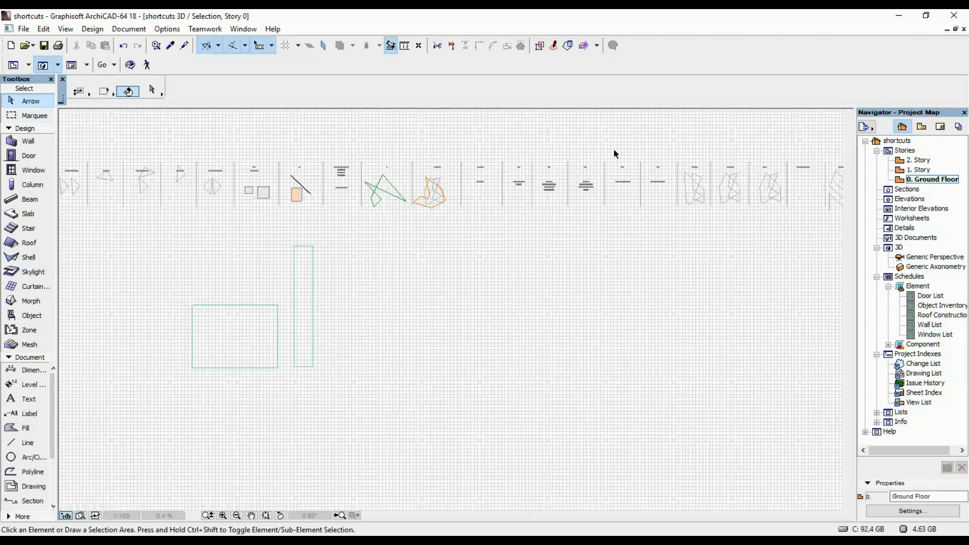
{"action": "scroll", "coordinate": [620, 187], "scroll_direction": "up", "scroll_amount": 2}
{"action": "scroll", "coordinate": [585, 173], "scroll_direction": "up", "scroll_amount": 1}
{"action": "scroll", "coordinate": [446, 202], "scroll_direction": "up", "scroll_amount": 2}
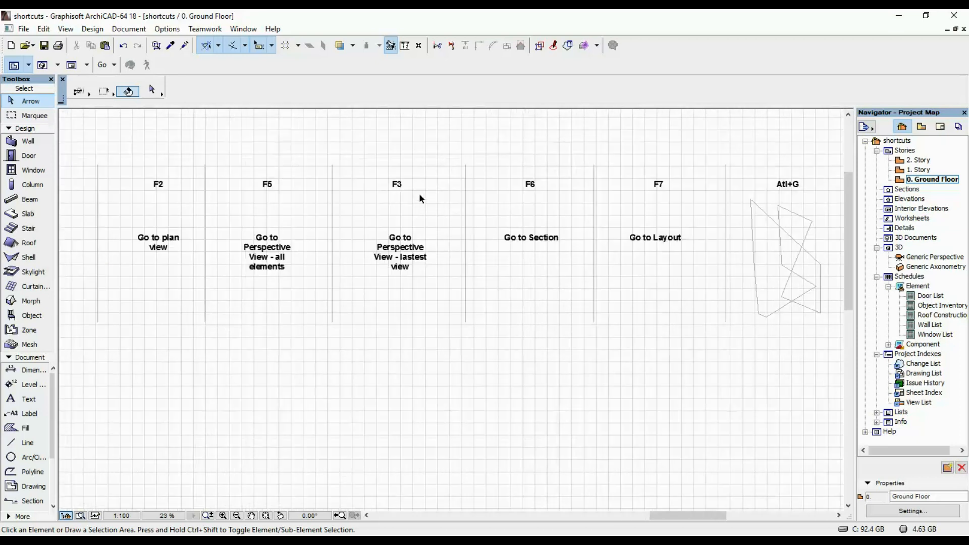
{"action": "middle_click_drag", "start_coordinate": [512, 205], "coordinate": [383, 223]}
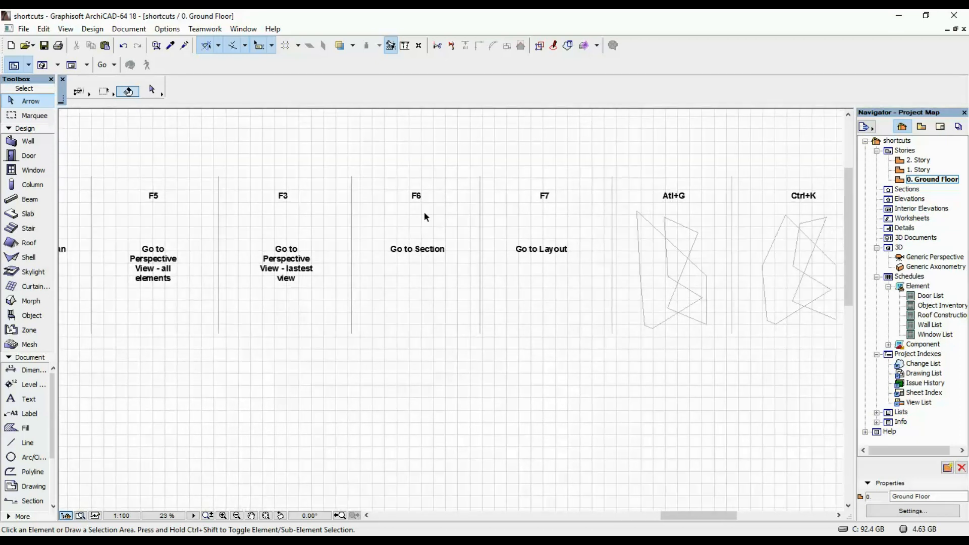
{"action": "scroll", "coordinate": [425, 217], "scroll_direction": "up", "scroll_amount": 2}
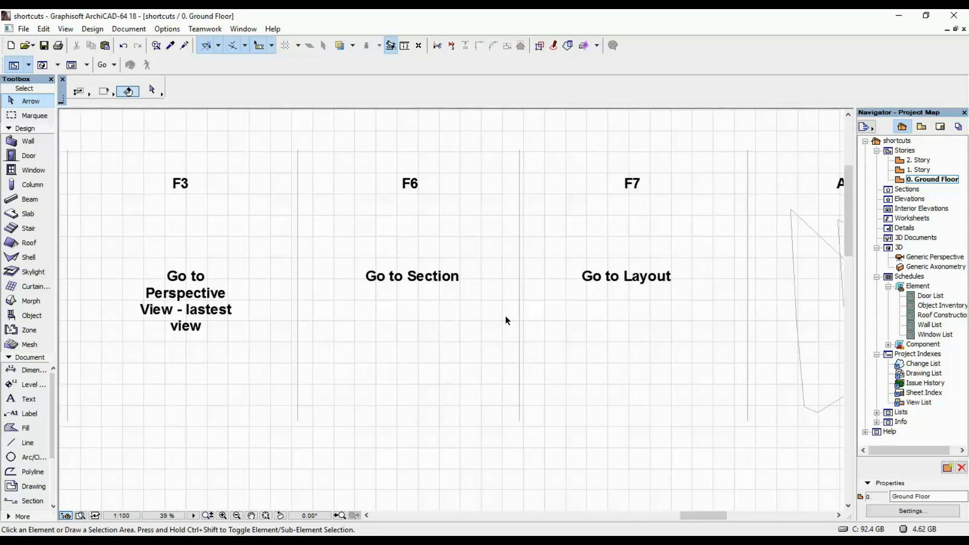
Draw a section line across the slab and beam and set its viewing side
{"action": "left_click", "coordinate": [32, 501]}
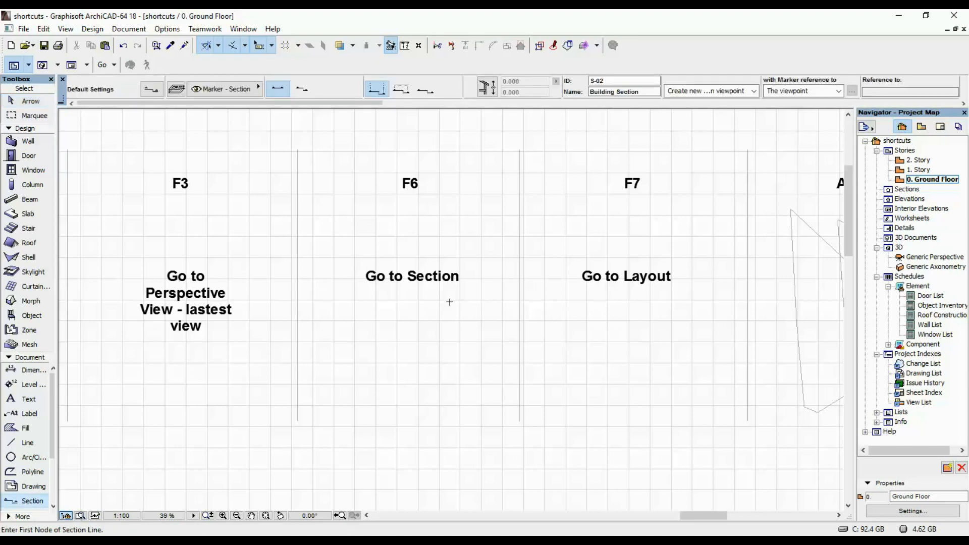
{"action": "scroll", "coordinate": [450, 303], "scroll_direction": "down", "scroll_amount": 3}
{"action": "middle_click_drag", "start_coordinate": [401, 321], "coordinate": [490, 223]}
{"action": "scroll", "coordinate": [296, 301], "scroll_direction": "down", "scroll_amount": 3}
{"action": "scroll", "coordinate": [512, 272], "scroll_direction": "up", "scroll_amount": 1}
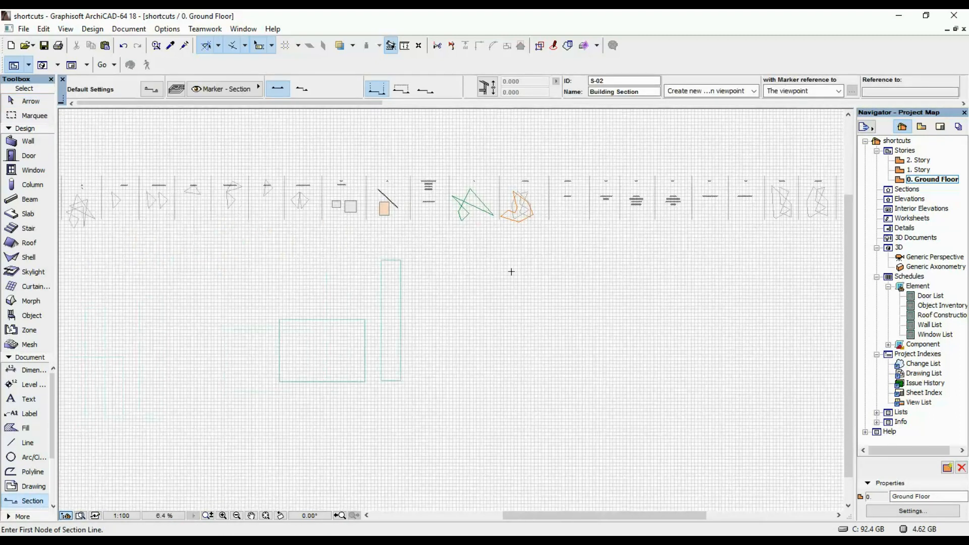
{"action": "left_click", "coordinate": [233, 351]}
{"action": "left_click", "coordinate": [481, 351]}
{"action": "left_click", "coordinate": [462, 312]}
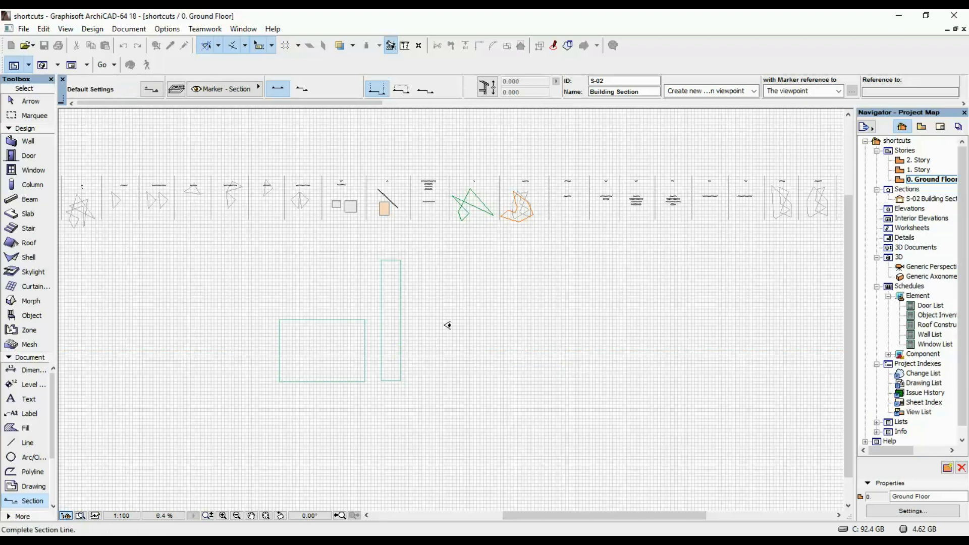
Open the new section view from the section line, then return to the ground floor plan with F2
{"action": "left_click", "coordinate": [447, 351], "text": "shift"}
{"action": "right_click", "coordinate": [454, 303]}
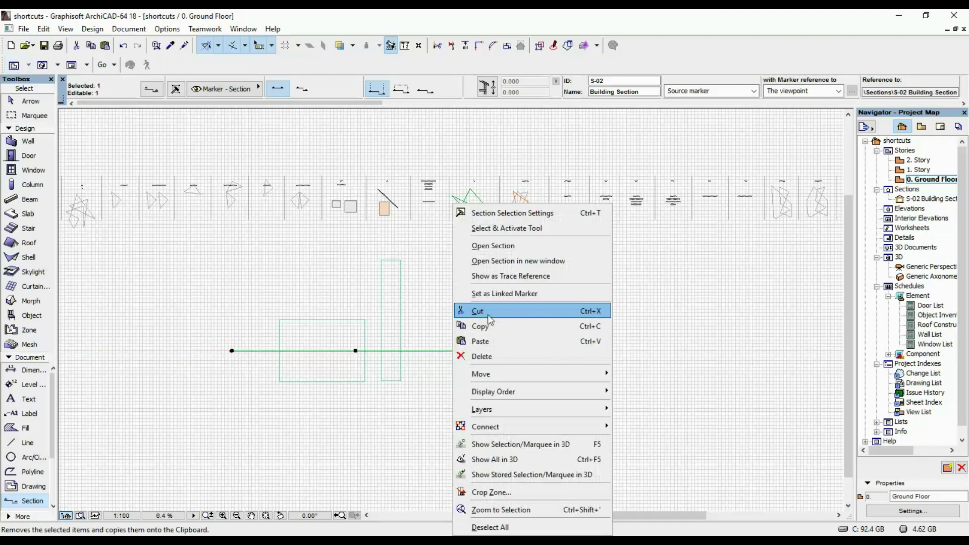
{"action": "left_click", "coordinate": [499, 246]}
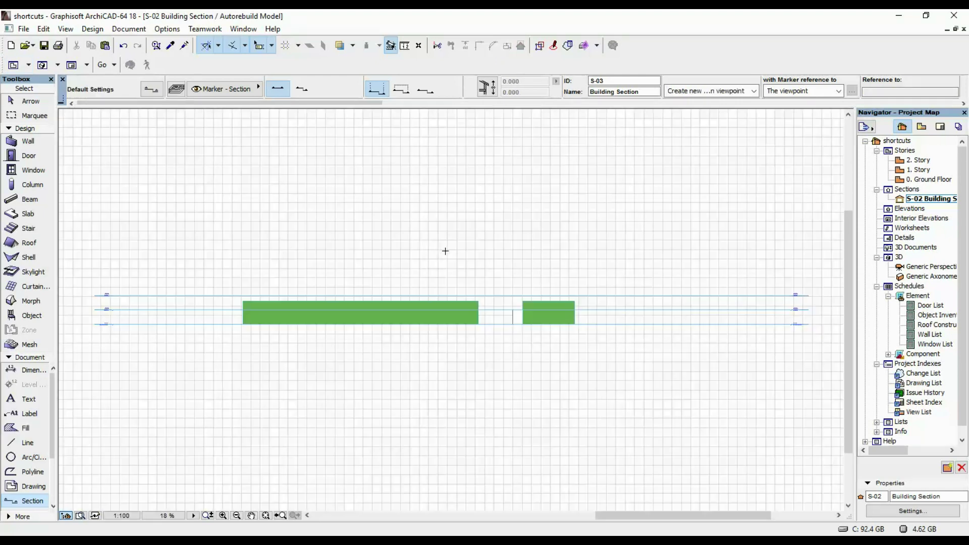
{"action": "left_click", "coordinate": [445, 251]}
{"action": "key", "text": "Escape"}
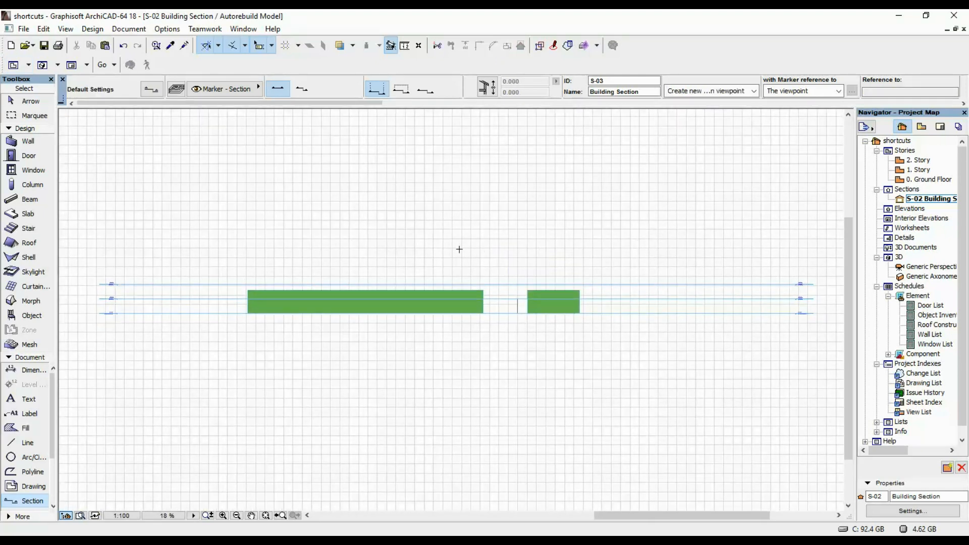
{"action": "key", "text": "F2"}
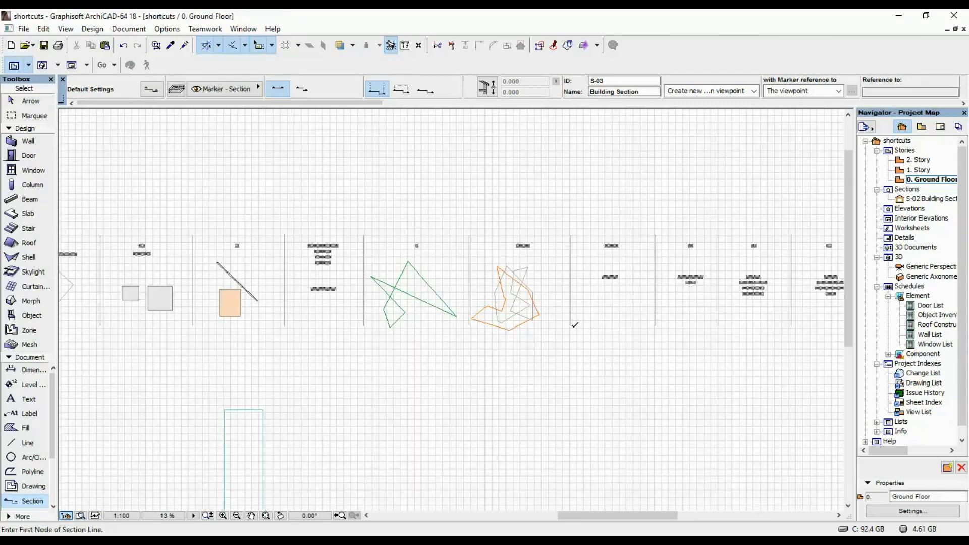
Cycle between the S-02 Building Section and floor plan with Ctrl+Tab, ending on the F-key shortcut panels
{"action": "key", "text": "ctrl+Tab"}
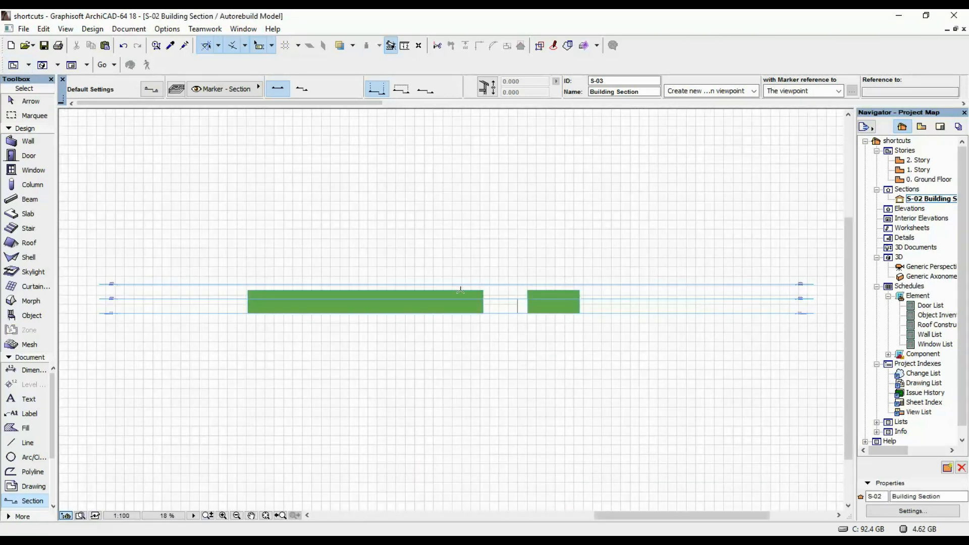
{"action": "key", "text": "ctrl+Tab"}
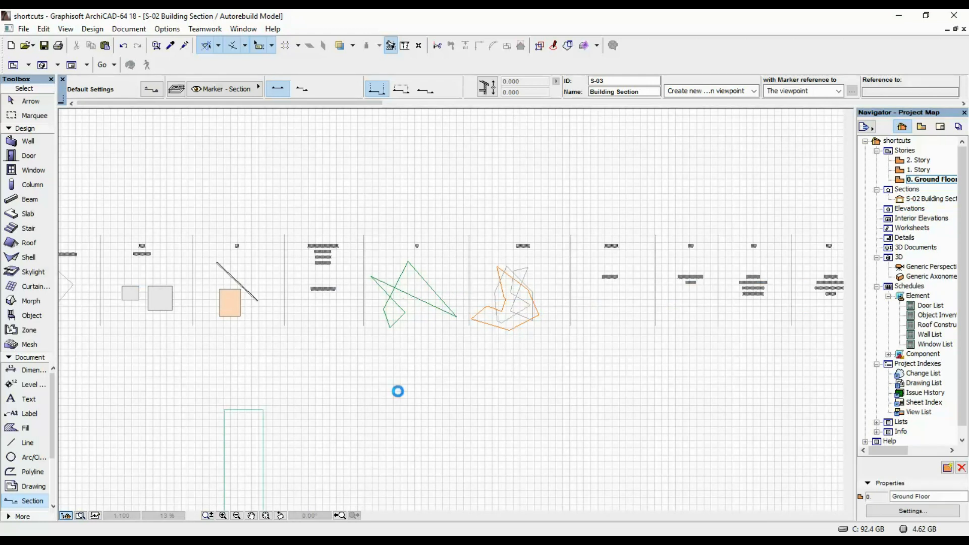
{"action": "key", "text": "ctrl+Tab"}
{"action": "key", "text": "ctrl+Tab"}
{"action": "key", "text": "ctrl+Tab"}
{"action": "middle_click_drag", "start_coordinate": [649, 251], "coordinate": [389, 250]}
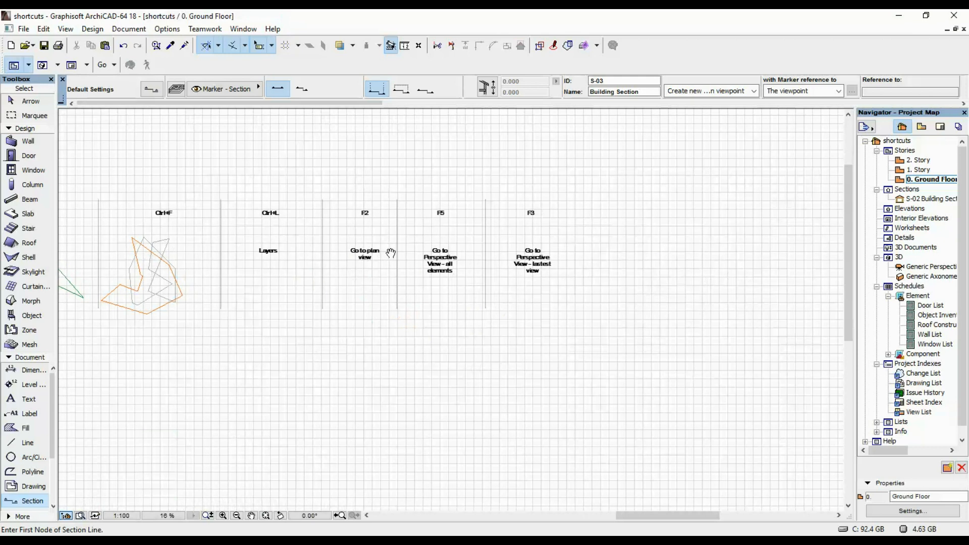
{"action": "scroll", "coordinate": [390, 251], "scroll_direction": "up", "scroll_amount": 2}
{"action": "scroll", "coordinate": [463, 223], "scroll_direction": "up", "scroll_amount": 2}
{"action": "middle_click_drag", "start_coordinate": [306, 239], "coordinate": [114, 239]}
{"action": "scroll", "coordinate": [310, 240], "scroll_direction": "down", "scroll_amount": 2}
{"action": "key", "text": "F7"}
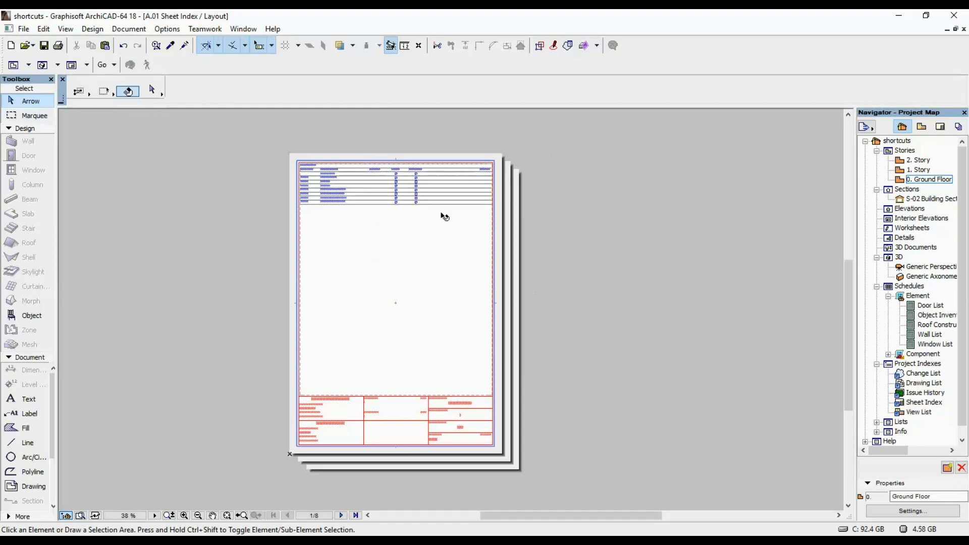
{"action": "key", "text": "F2"}
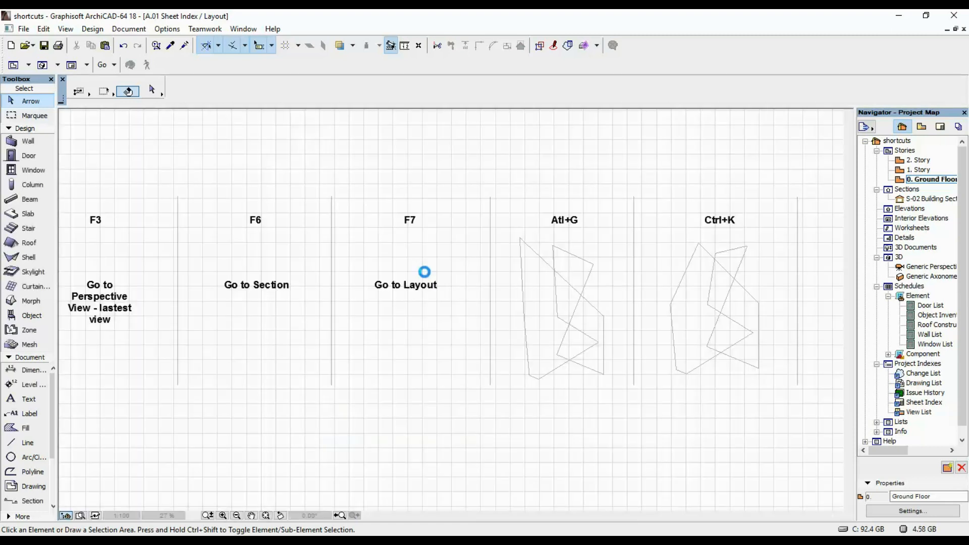
{"action": "middle_click_drag", "start_coordinate": [686, 245], "coordinate": [449, 236]}
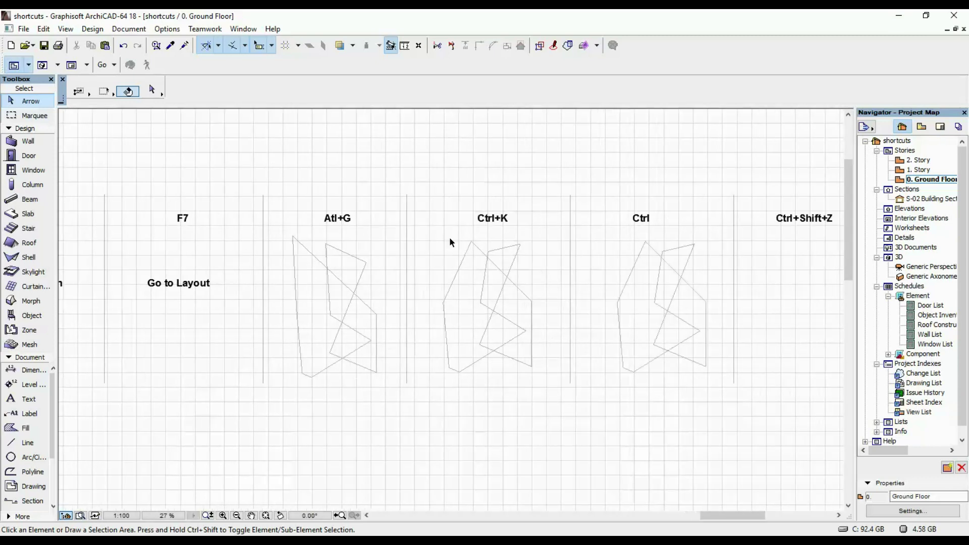
{"action": "left_click", "coordinate": [327, 250]}
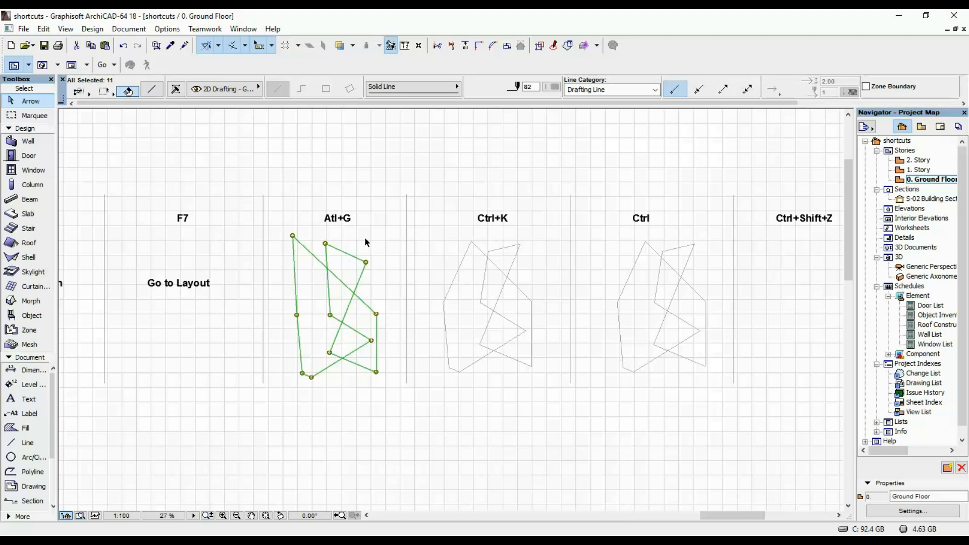
{"action": "left_click", "coordinate": [433, 238]}
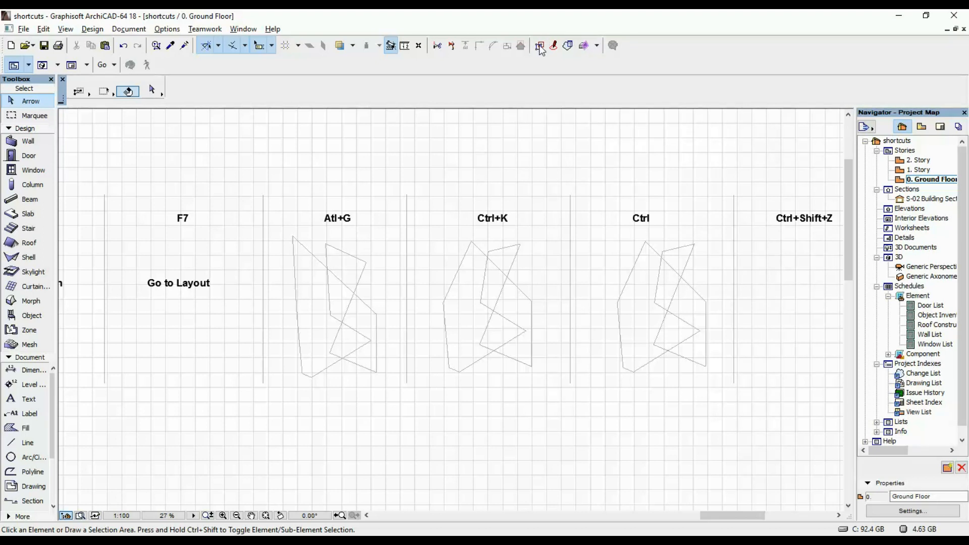
{"action": "left_click", "coordinate": [354, 258]}
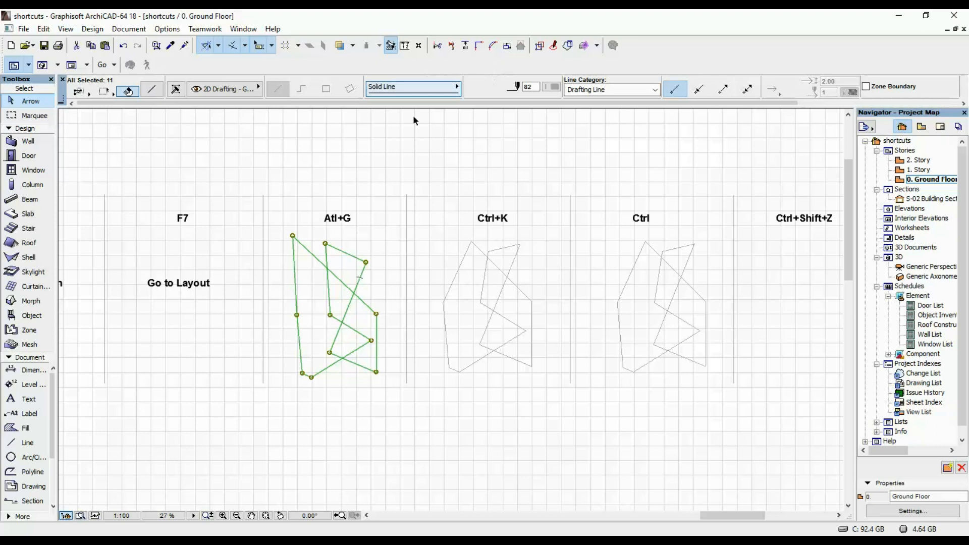
{"action": "left_click", "coordinate": [384, 244]}
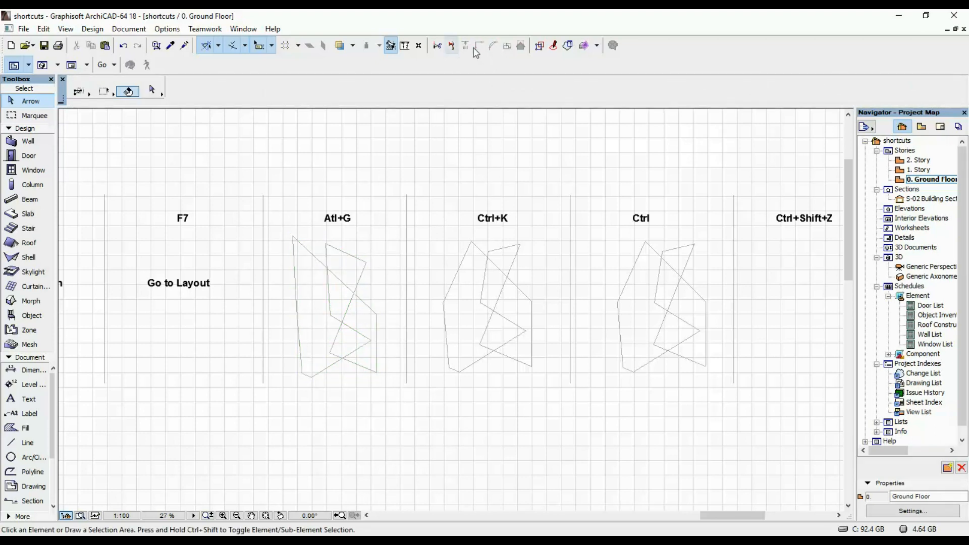
{"action": "left_click", "coordinate": [539, 46]}
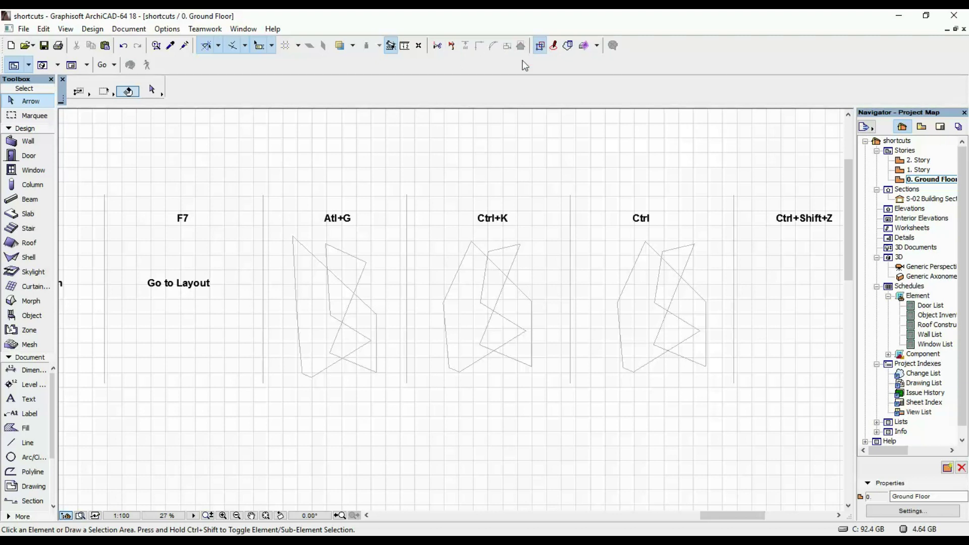
{"action": "left_click", "coordinate": [364, 261]}
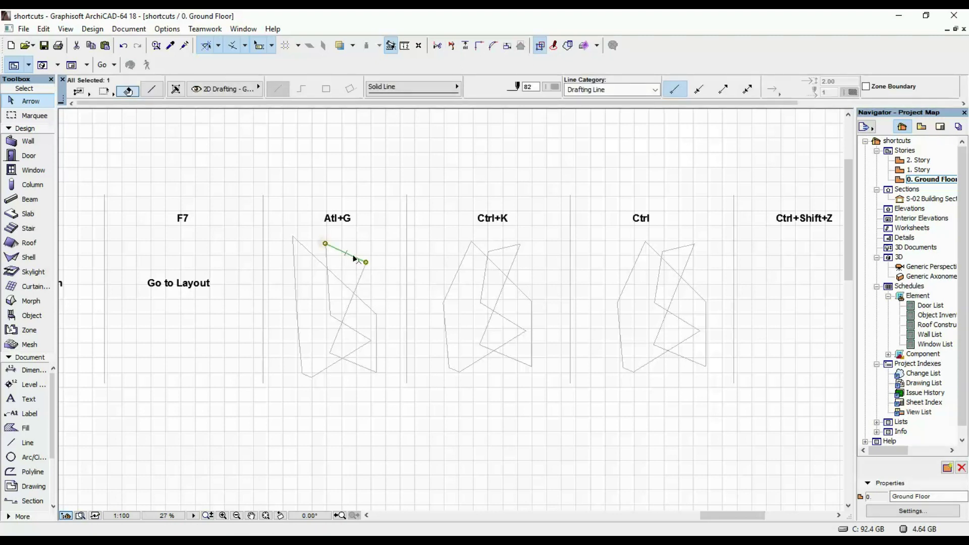
{"action": "left_click", "coordinate": [366, 262]}
{"action": "left_click", "coordinate": [370, 206]}
{"action": "key", "text": "ctrl+z"}
{"action": "left_click", "coordinate": [366, 263]}
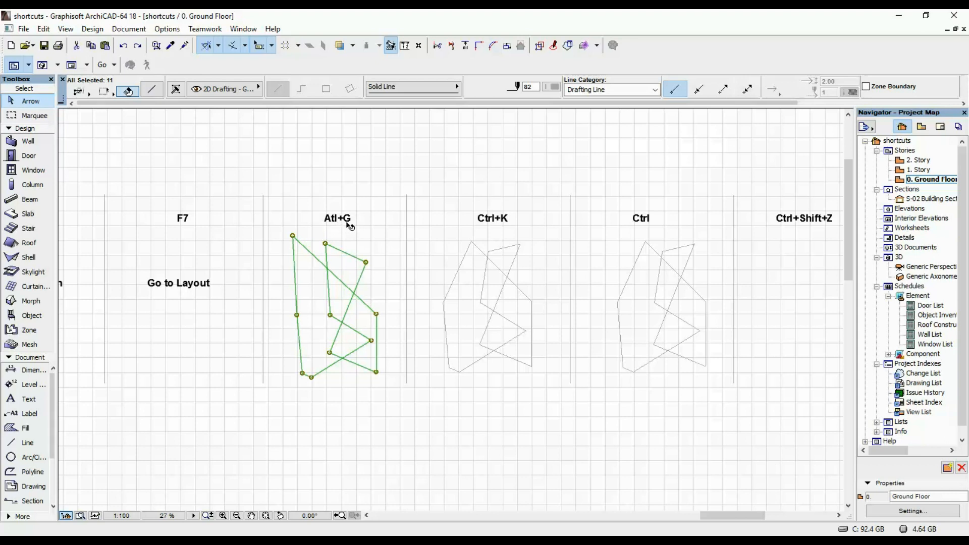
{"action": "key", "text": "alt+g"}
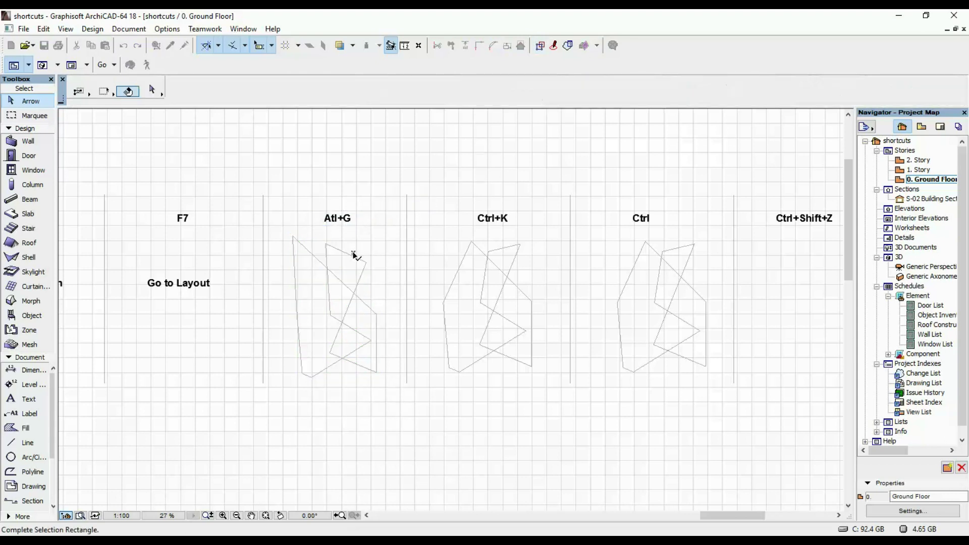
{"action": "left_click", "coordinate": [353, 259]}
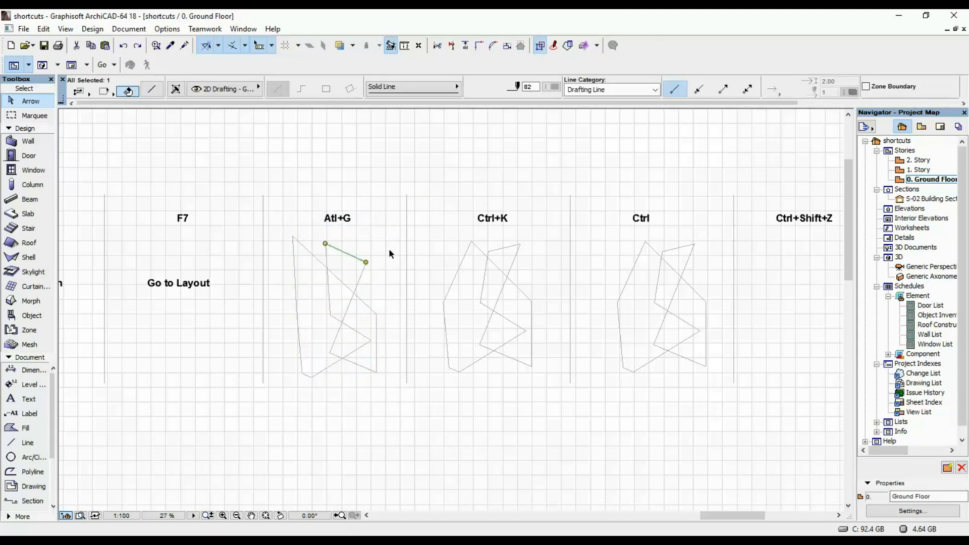
{"action": "key", "text": "alt+g"}
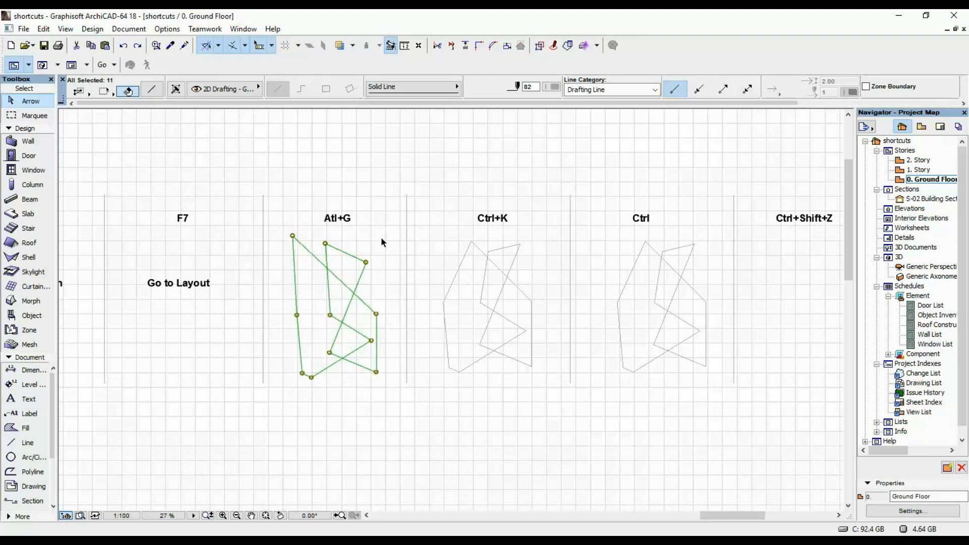
{"action": "left_click", "coordinate": [381, 237]}
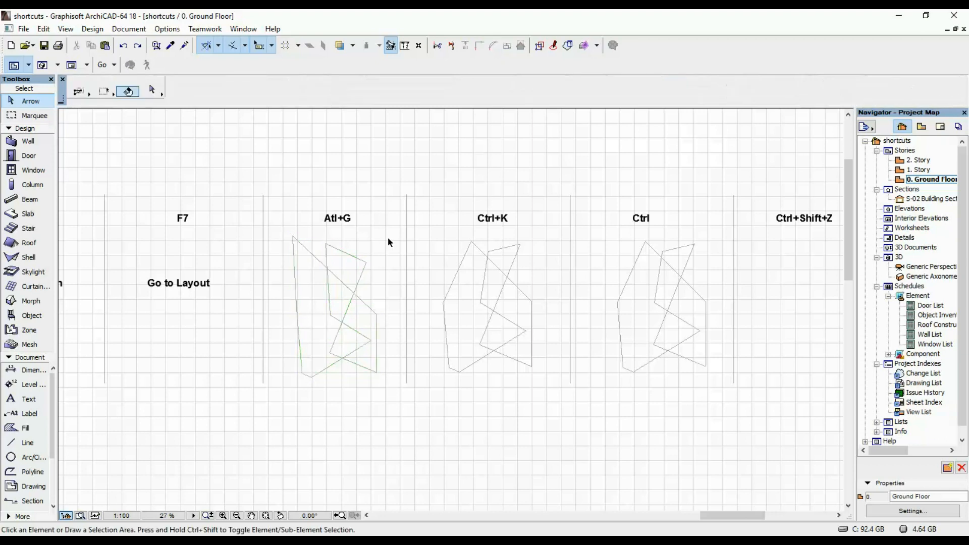
{"action": "scroll", "coordinate": [516, 267], "scroll_direction": "up", "scroll_amount": 1}
{"action": "scroll", "coordinate": [519, 270], "scroll_direction": "up", "scroll_amount": 2}
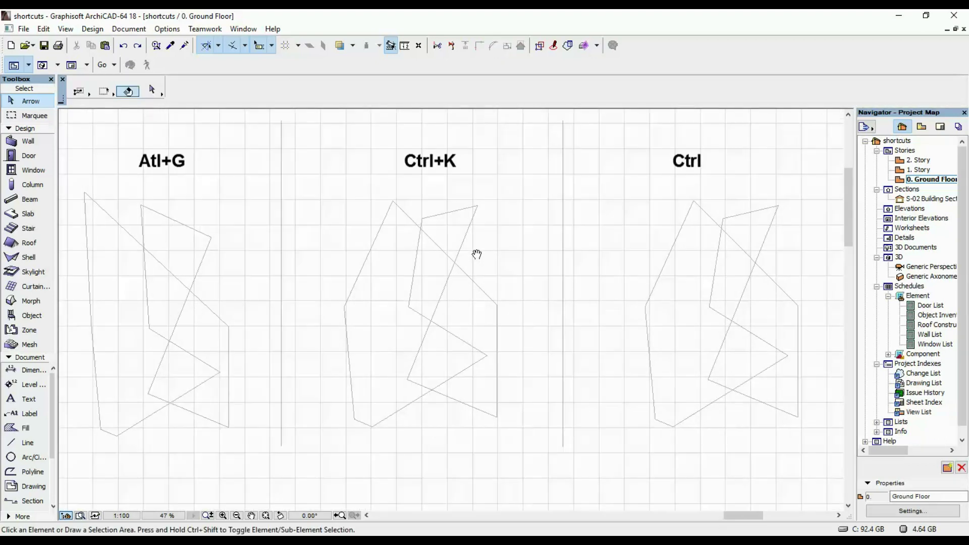
{"action": "left_click", "coordinate": [394, 204]}
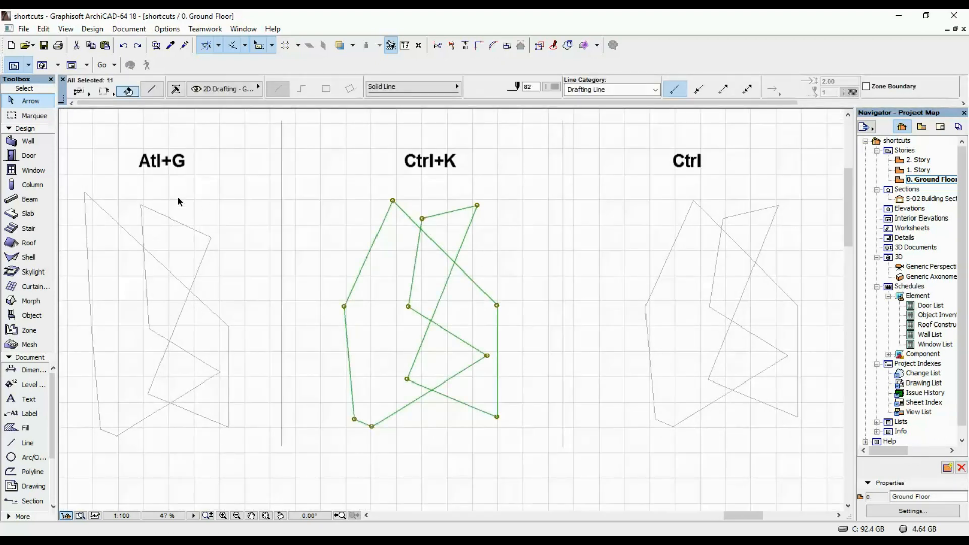
{"action": "middle_click_drag", "start_coordinate": [505, 169], "coordinate": [444, 184]}
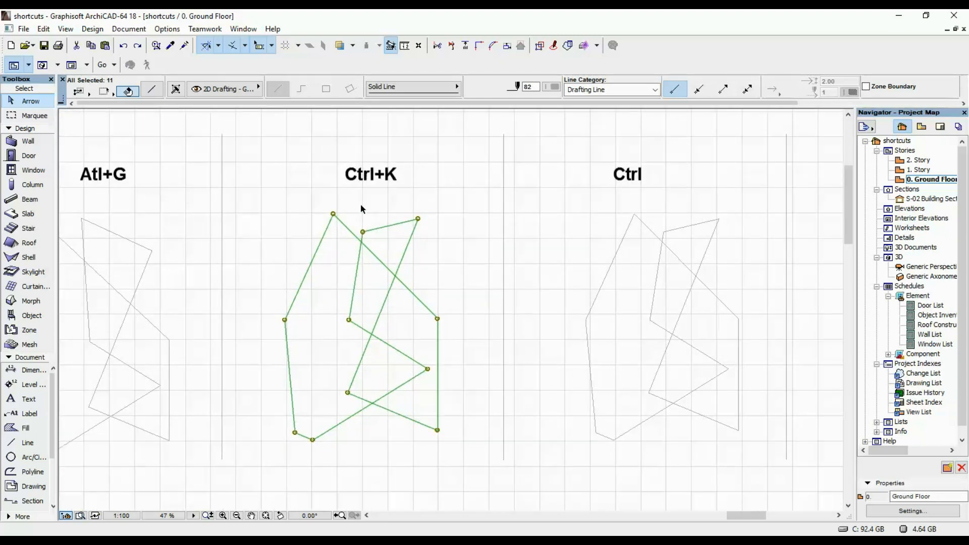
{"action": "middle_click_drag", "start_coordinate": [467, 287], "coordinate": [465, 251]}
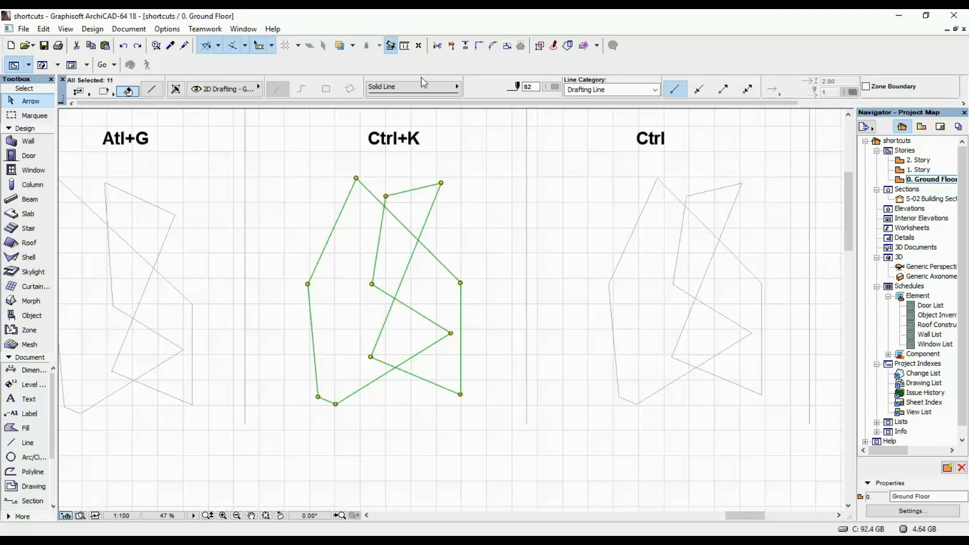
{"action": "left_click", "coordinate": [462, 182]}
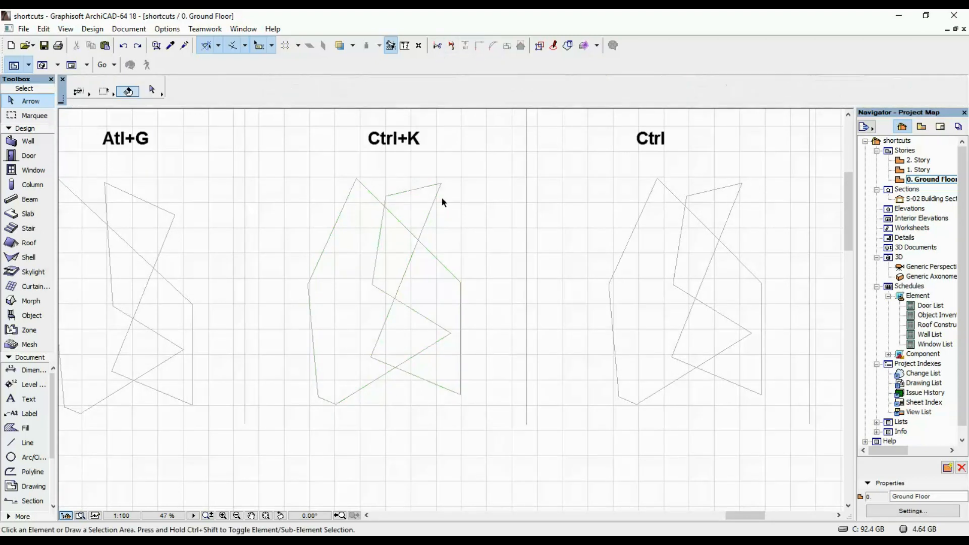
{"action": "left_click", "coordinate": [436, 187]}
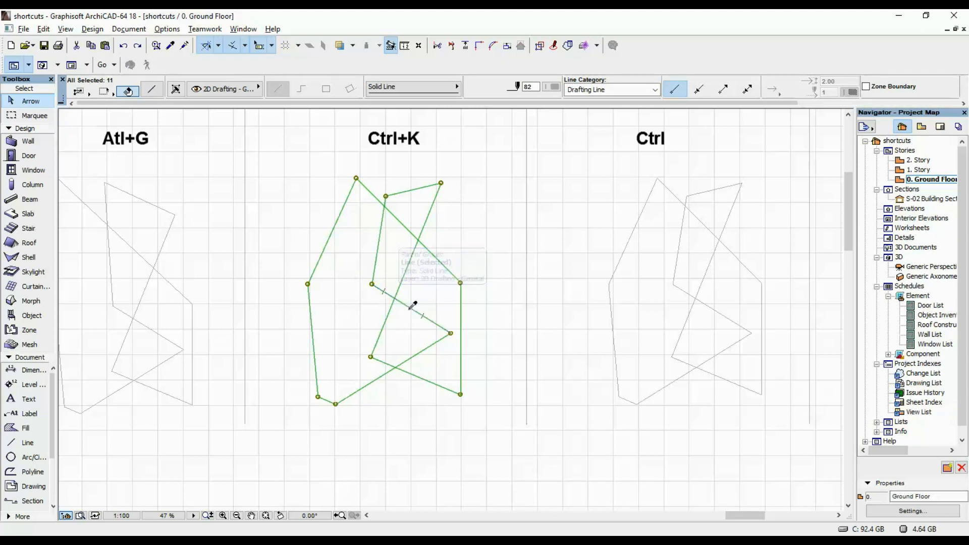
Suspend groups with Alt+G and resize the Ctrl+K sketch graphically from its top vertex to a much smaller size
{"action": "key", "text": "alt+g"}
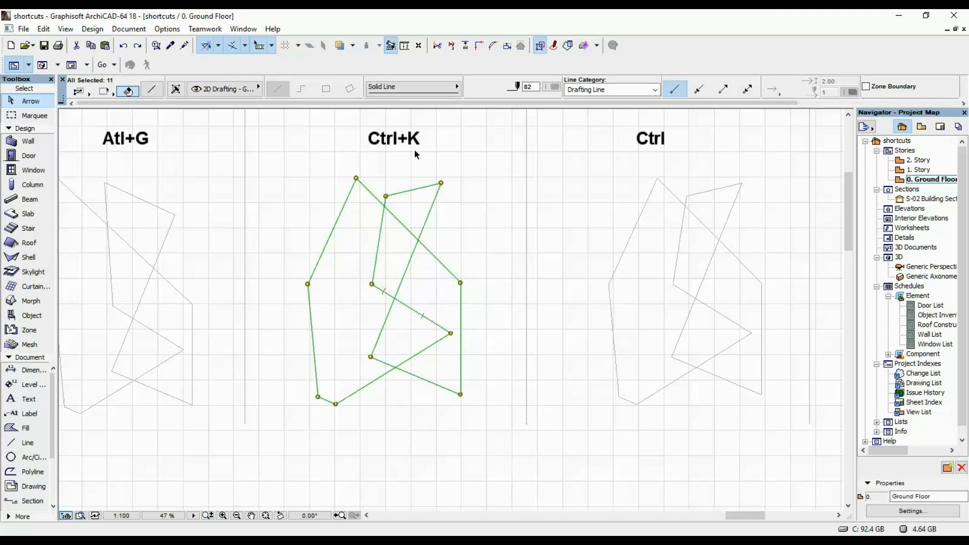
{"action": "key", "text": "ctrl+k"}
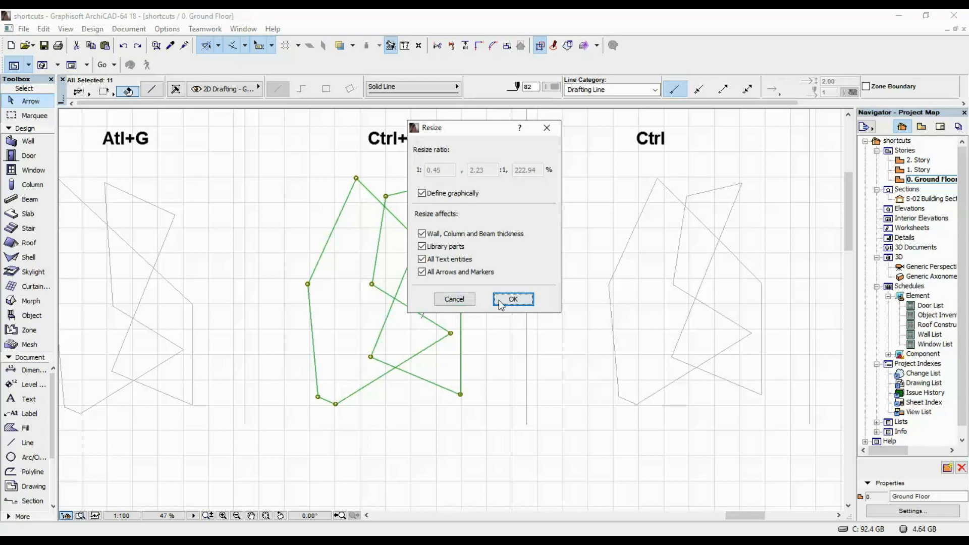
{"action": "left_click", "coordinate": [512, 299]}
{"action": "left_click", "coordinate": [356, 179]}
{"action": "left_click", "coordinate": [357, 446]}
{"action": "left_click", "coordinate": [359, 288]}
{"action": "key", "text": "Escape"}
{"action": "scroll", "coordinate": [467, 247], "scroll_direction": "down", "scroll_amount": 3}
Pan the plan over to the Ctrl, Ctrl+Shift+Z and Ctrl+G panels
{"action": "middle_click_drag", "start_coordinate": [467, 247], "coordinate": [400, 238]}
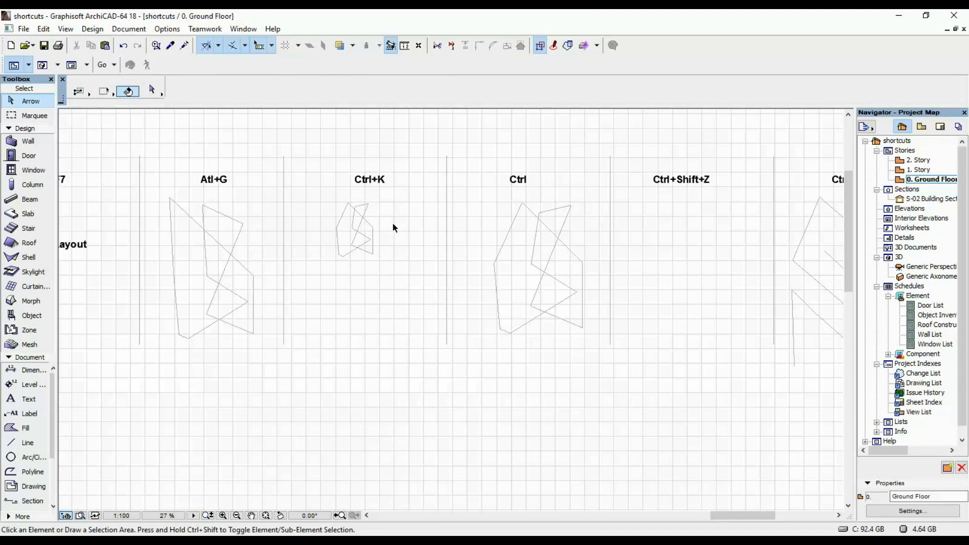
{"action": "middle_click_drag", "start_coordinate": [421, 237], "coordinate": [278, 184]}
{"action": "scroll", "coordinate": [280, 195], "scroll_direction": "up", "scroll_amount": 4}
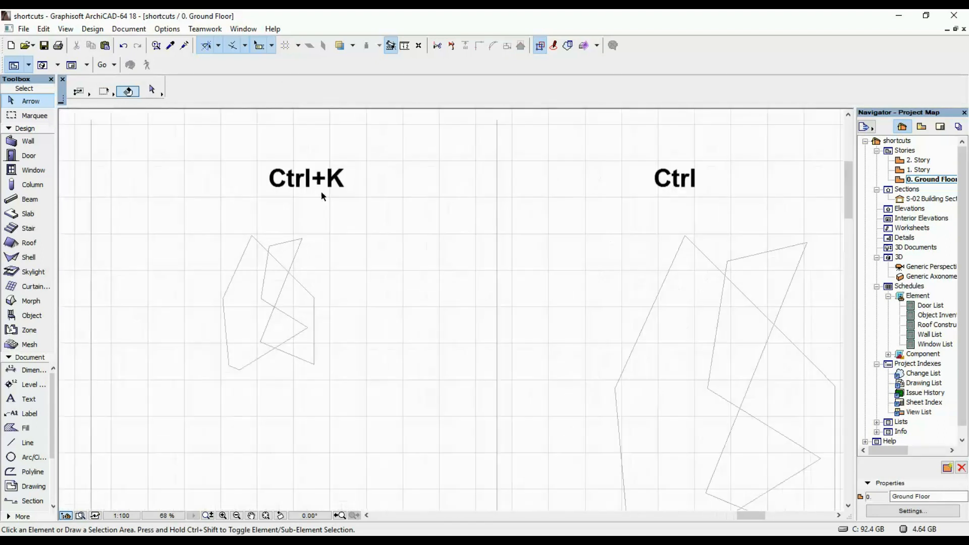
{"action": "middle_click_drag", "start_coordinate": [621, 242], "coordinate": [228, 233]}
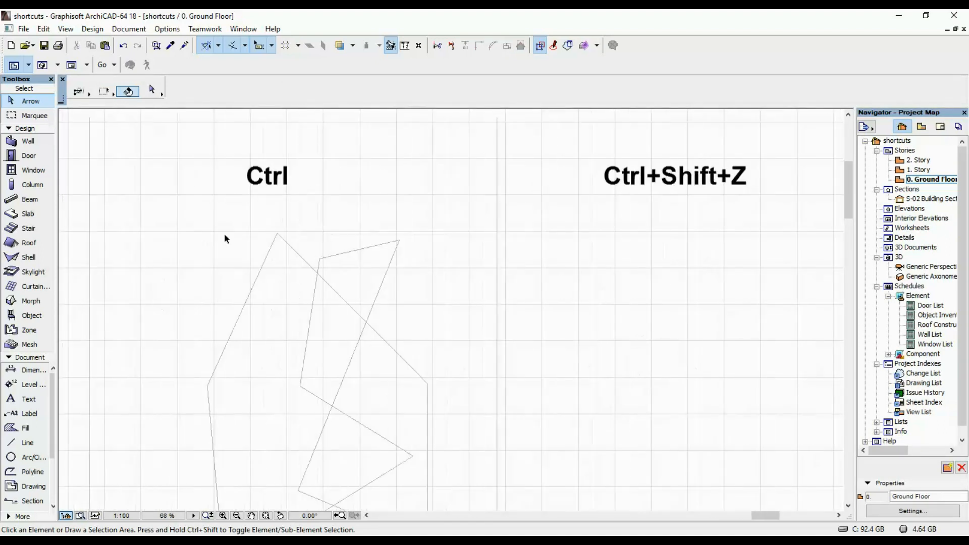
{"action": "scroll", "coordinate": [228, 232], "scroll_direction": "down", "scroll_amount": 2}
{"action": "middle_click_drag", "start_coordinate": [301, 225], "coordinate": [317, 216]}
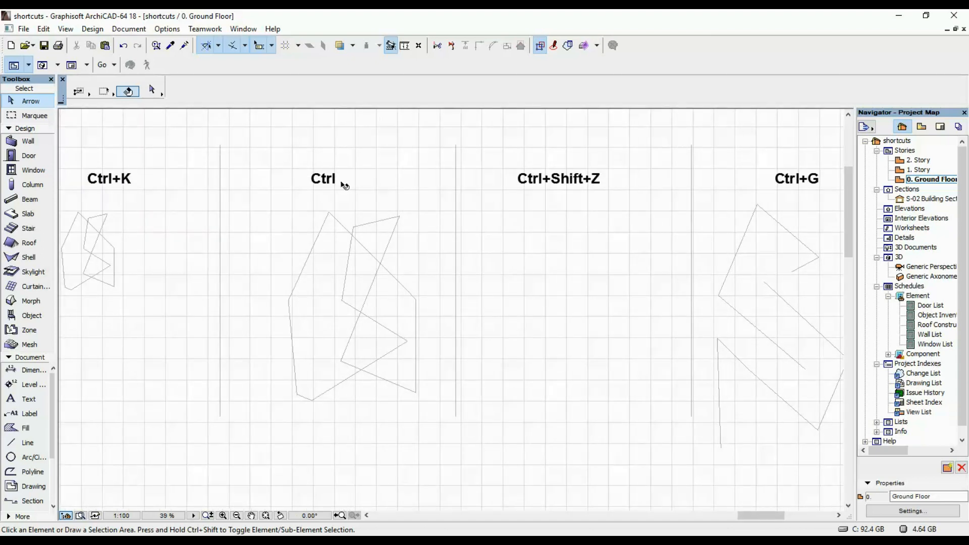
Trim five edges of the Ctrl sketch with the Ctrl scissors: top, upper right, right vertical and lower right diagonal
{"action": "left_click", "coordinate": [339, 226], "text": "ctrl"}
{"action": "left_click", "coordinate": [373, 228], "text": "ctrl"}
{"action": "left_click", "coordinate": [412, 294], "text": "ctrl"}
{"action": "left_click", "coordinate": [416, 334], "text": "ctrl"}
{"action": "left_click", "coordinate": [385, 380], "text": "ctrl"}
{"action": "scroll", "coordinate": [272, 299], "scroll_direction": "right", "scroll_amount": 3}
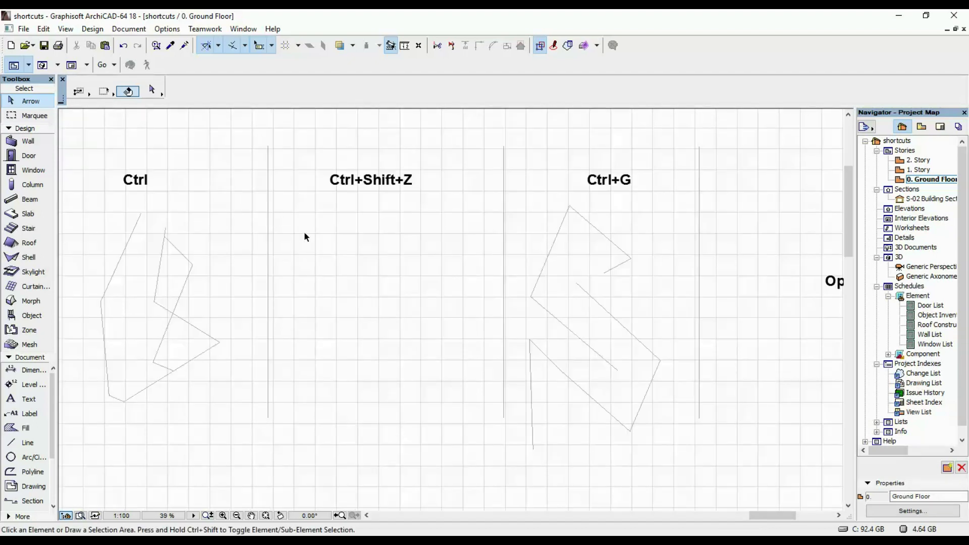
{"action": "middle_click_drag", "start_coordinate": [304, 237], "coordinate": [370, 248]}
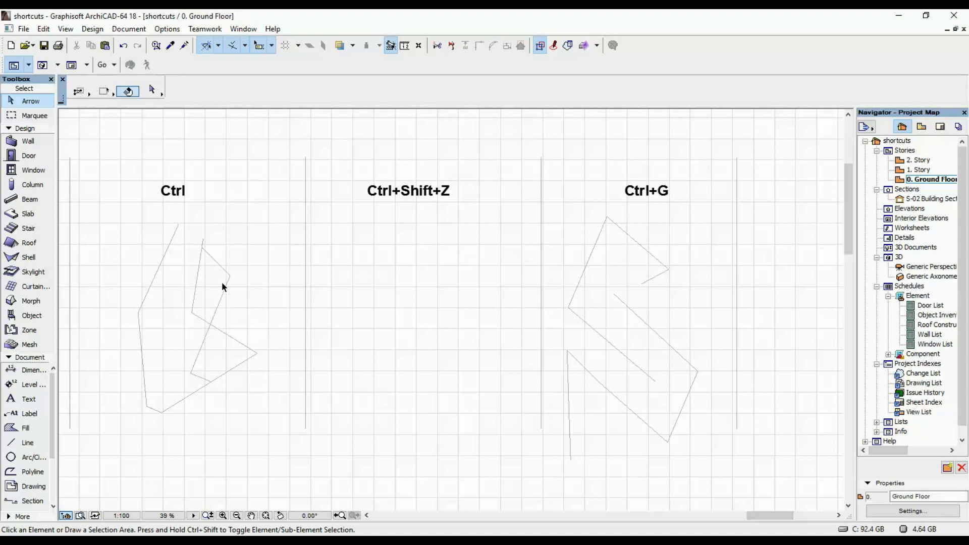
Select part of the Ctrl sketch, undo the last trim, deselect and pan toward the Options note
{"action": "left_click", "coordinate": [189, 267]}
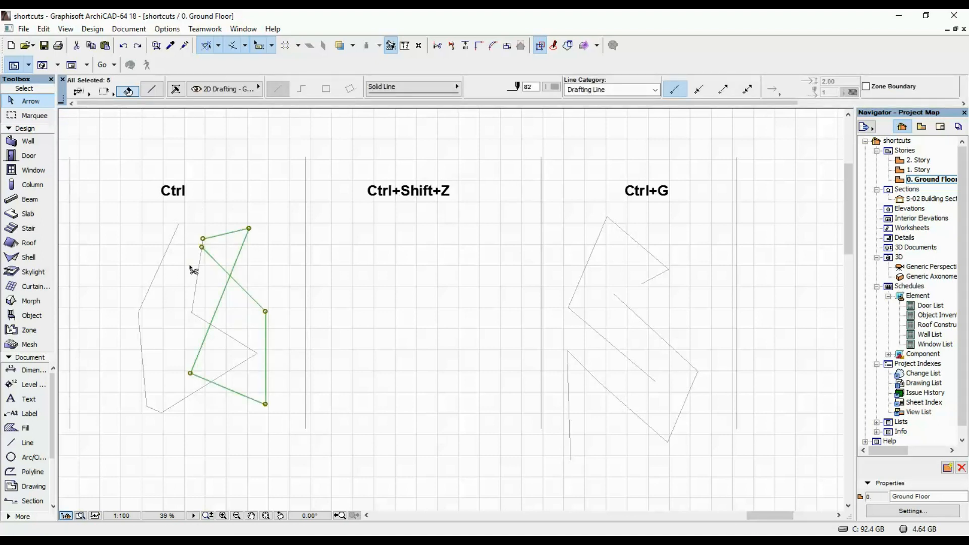
{"action": "key", "text": "ctrl+z"}
{"action": "key", "text": "ctrl+z"}
{"action": "key", "text": "ctrl+z"}
{"action": "left_click", "coordinate": [334, 212]}
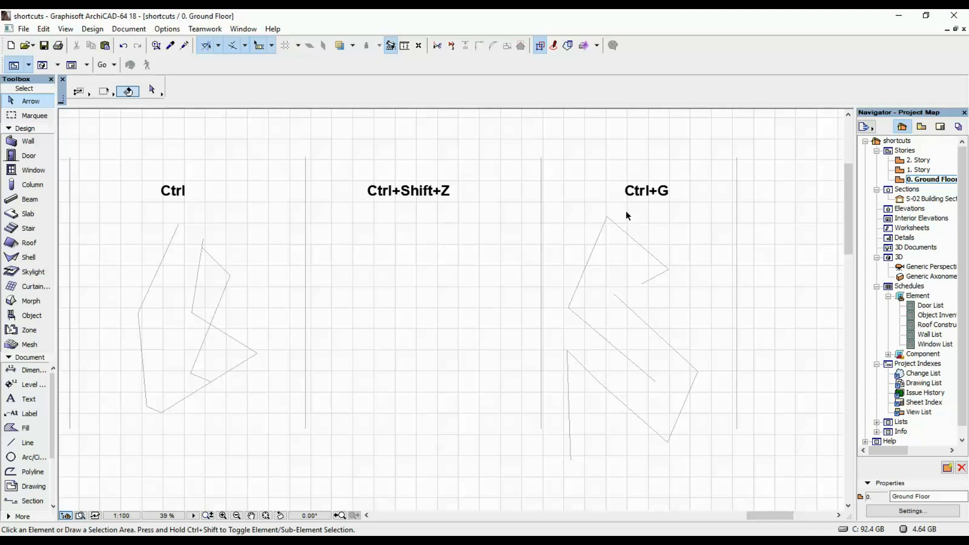
{"action": "mouse_move", "coordinate": [628, 217]}
{"action": "middle_mouse_down"}
{"action": "mouse_move", "coordinate": [396, 218]}
{"action": "mouse_move", "coordinate": [458, 234]}
{"action": "middle_mouse_up"}
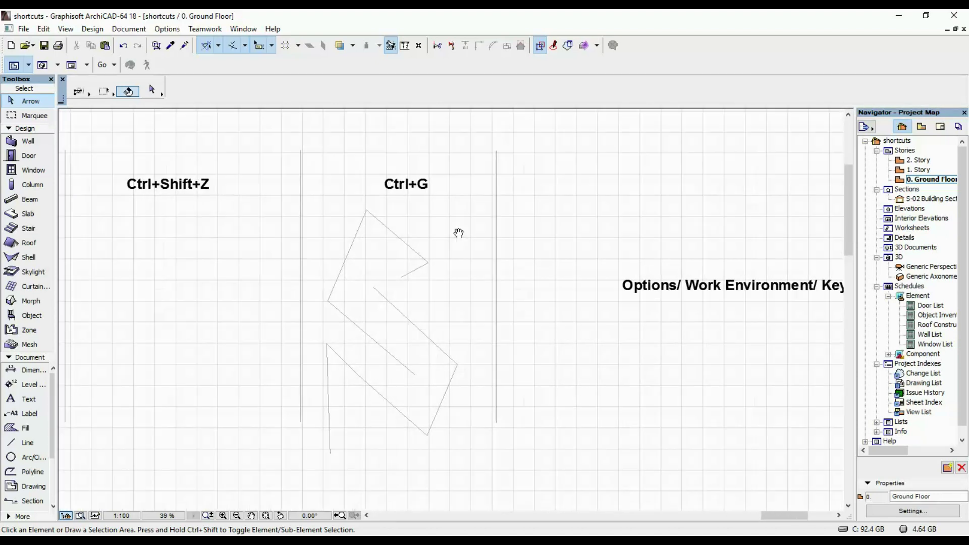
Re-enable groups with Alt+G, select all nine zigzag sketch lines, group them with Ctrl+G and deselect
{"action": "left_click", "coordinate": [368, 213]}
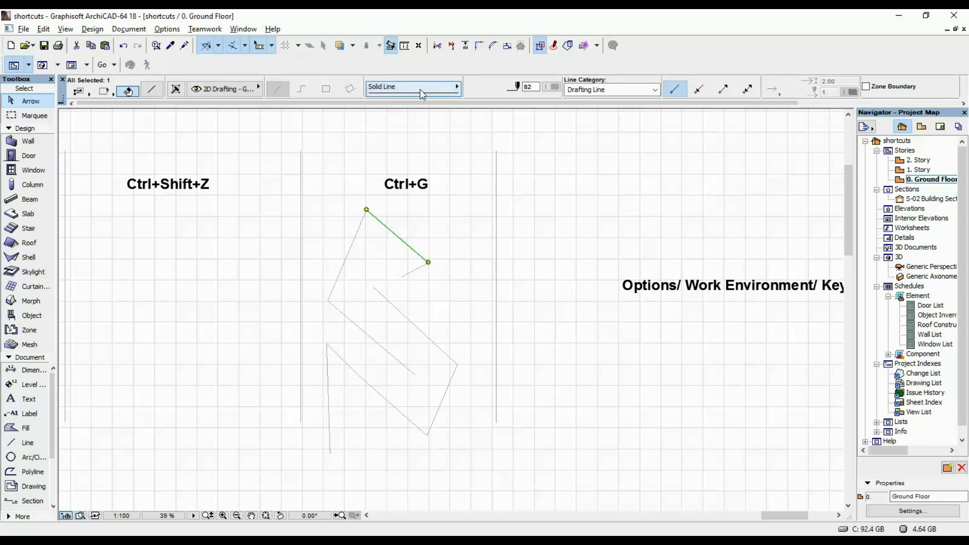
{"action": "key", "text": "alt+g"}
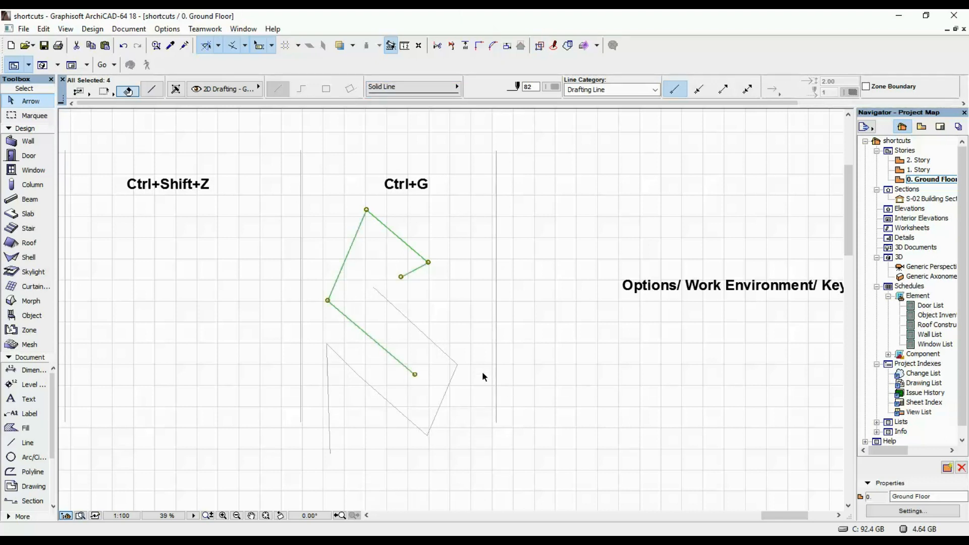
{"action": "left_click", "coordinate": [434, 337], "text": "shift"}
{"action": "key", "text": "ctrl+g"}
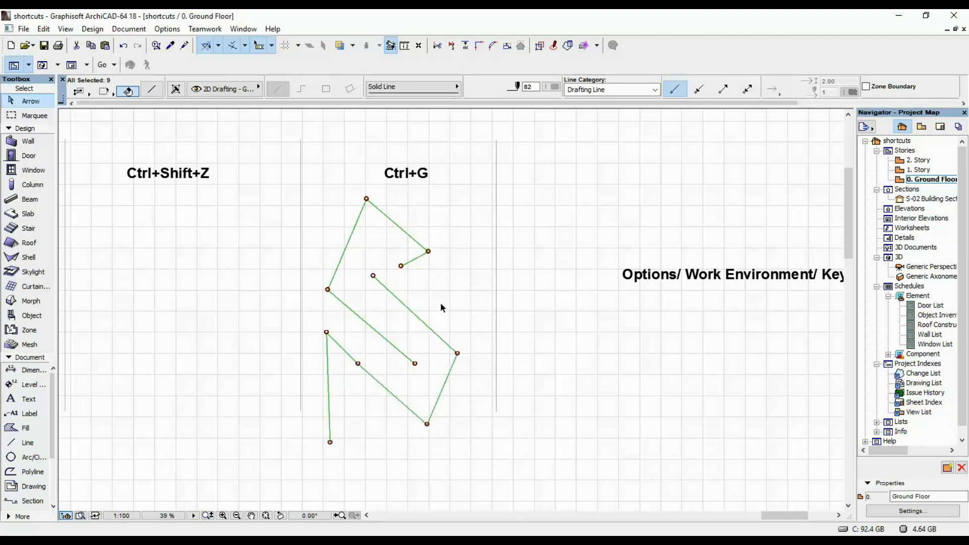
{"action": "left_click", "coordinate": [468, 229]}
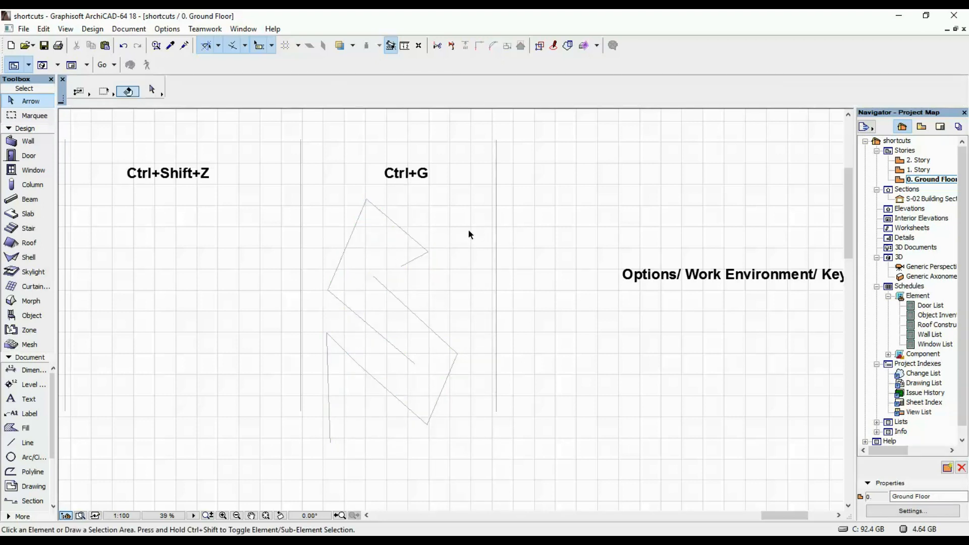
{"action": "scroll", "coordinate": [476, 294], "scroll_direction": "down", "scroll_amount": 5}
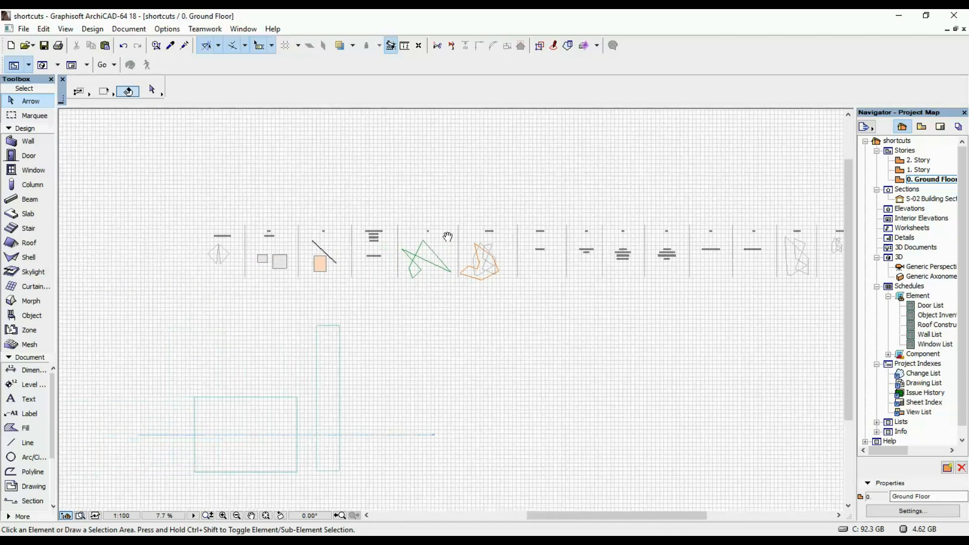
{"action": "scroll", "coordinate": [278, 235], "scroll_direction": "up", "scroll_amount": 1}
{"action": "scroll", "coordinate": [297, 238], "scroll_direction": "up", "scroll_amount": 1}
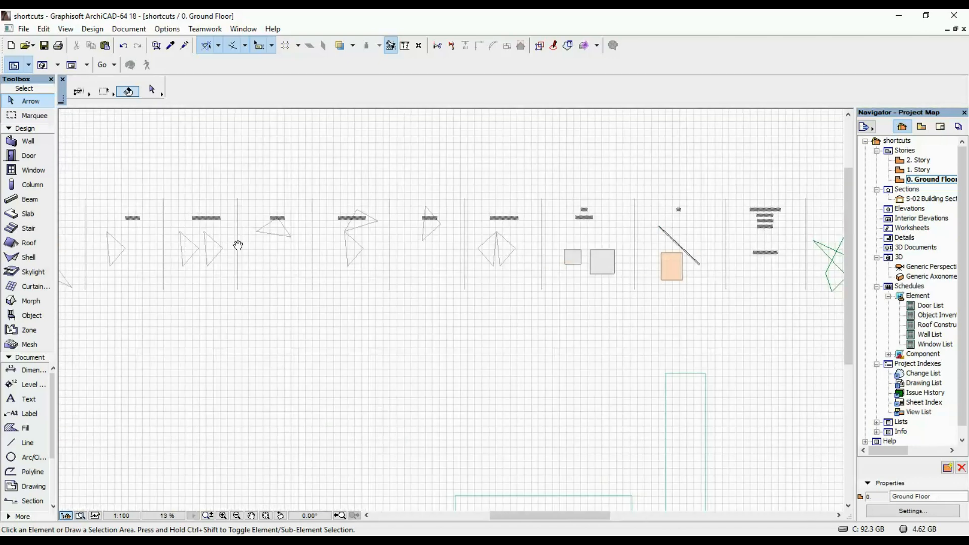
{"action": "scroll", "coordinate": [383, 238], "scroll_direction": "down", "scroll_amount": 1}
{"action": "scroll", "coordinate": [386, 247], "scroll_direction": "down", "scroll_amount": 1}
Pan along the shortcut panels past the Ctrl sketch and centre the Options/ Work Environment/ Keyboard Shortcuts note
{"action": "left_click_drag", "start_coordinate": [580, 278], "coordinate": [217, 277]}
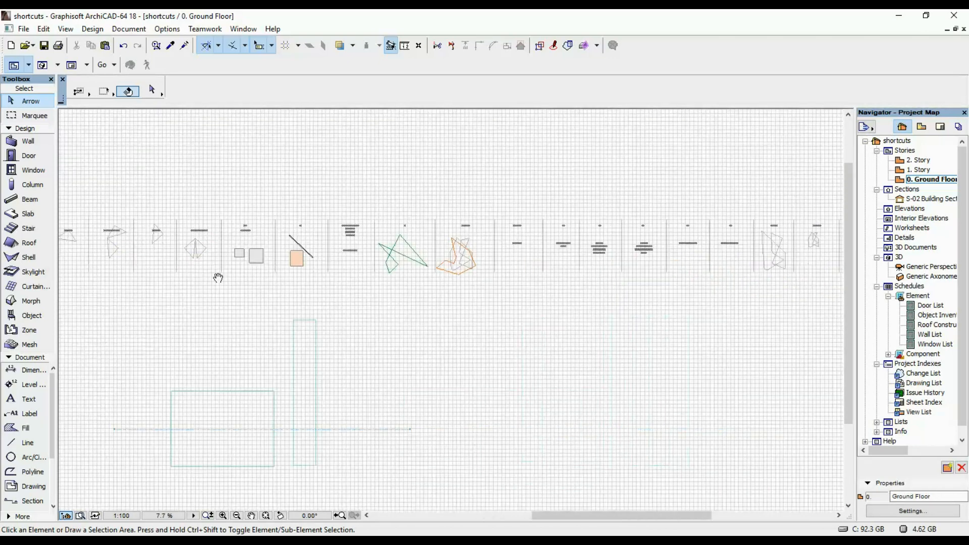
{"action": "left_click_drag", "start_coordinate": [530, 273], "coordinate": [258, 274]}
{"action": "scroll", "coordinate": [705, 266], "scroll_direction": "up", "scroll_amount": 2}
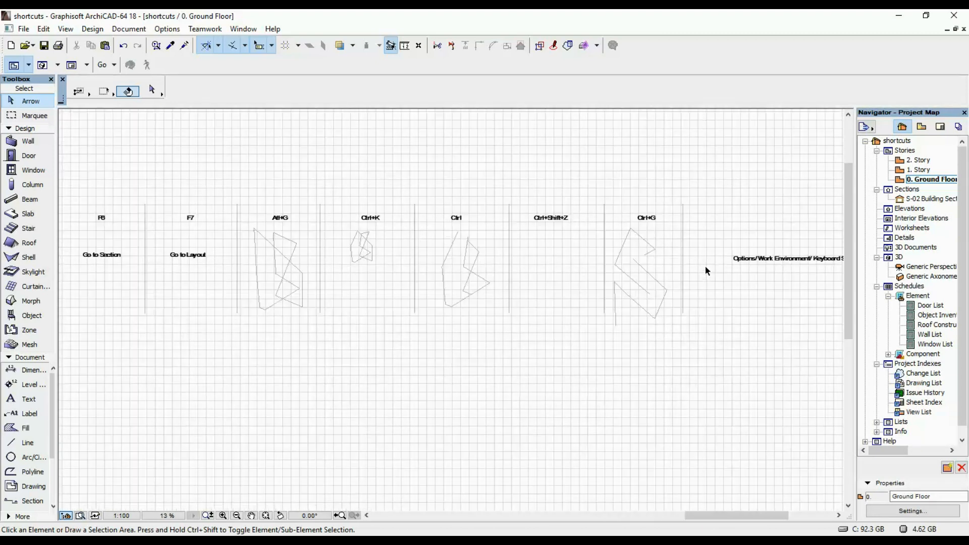
{"action": "scroll", "coordinate": [706, 271], "scroll_direction": "up", "scroll_amount": 1}
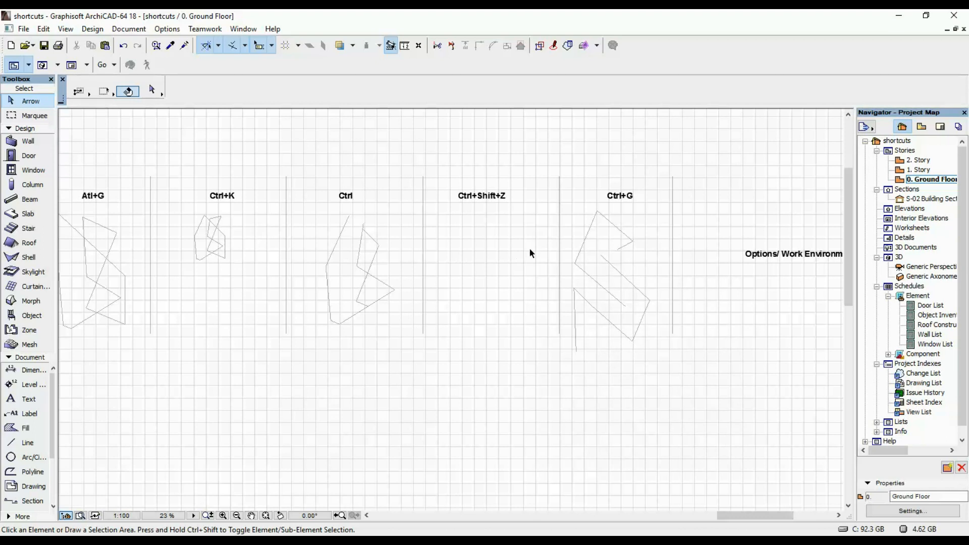
{"action": "left_click", "coordinate": [362, 243]}
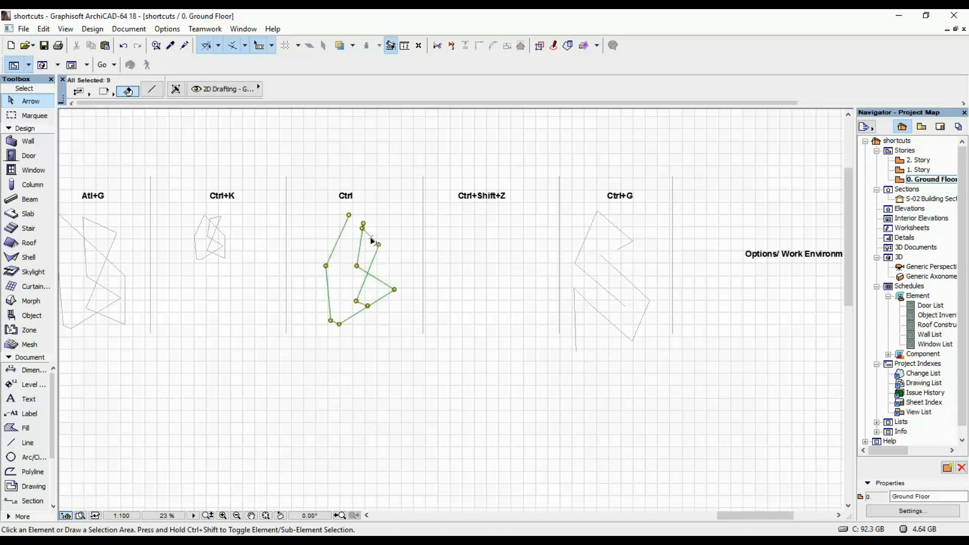
{"action": "left_click", "coordinate": [595, 281]}
{"action": "scroll", "coordinate": [619, 266], "scroll_direction": "up", "scroll_amount": 1}
{"action": "middle_click_drag", "start_coordinate": [618, 266], "coordinate": [472, 340]}
{"action": "scroll", "coordinate": [489, 332], "scroll_direction": "down", "scroll_amount": 1}
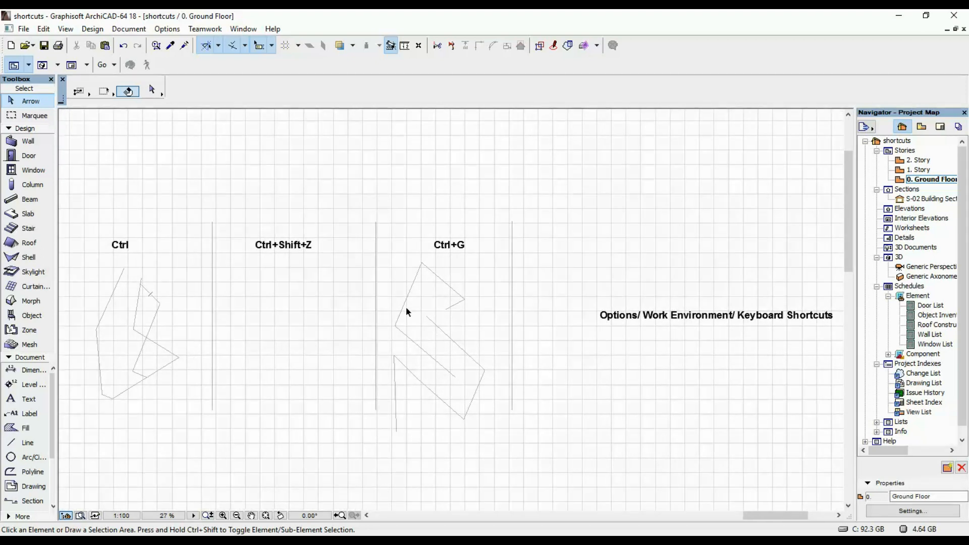
{"action": "scroll", "coordinate": [712, 264], "scroll_direction": "up", "scroll_amount": 1}
{"action": "middle_click_drag", "start_coordinate": [712, 264], "coordinate": [331, 264]}
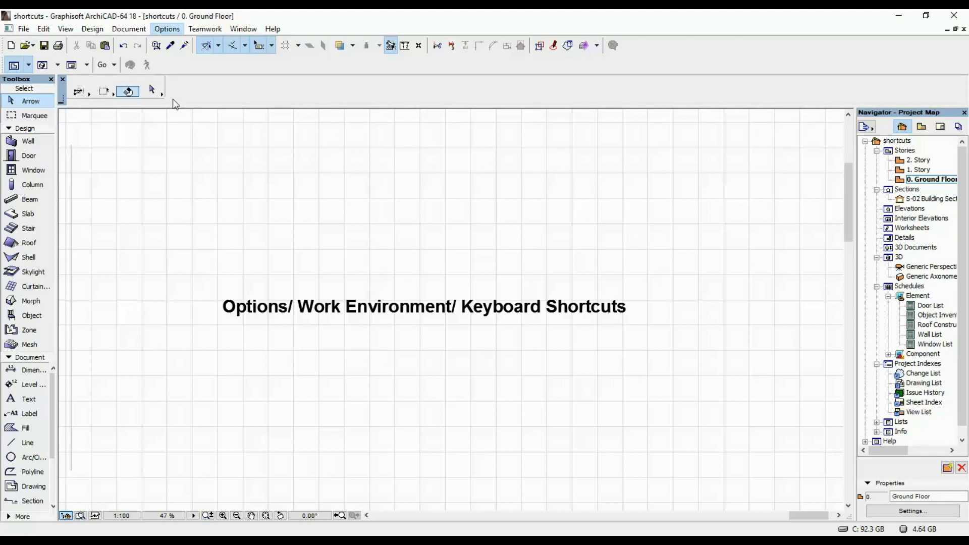
Reach the Keyboard Shortcuts page via Options > Work Environment
{"action": "left_click", "coordinate": [171, 33]}
{"action": "mouse_move", "coordinate": [199, 175]}
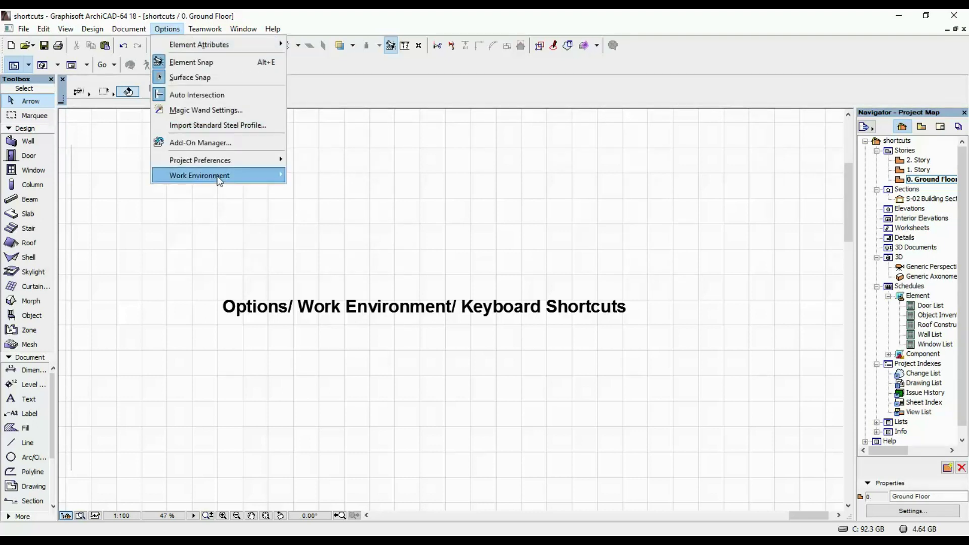
{"action": "left_click", "coordinate": [353, 395]}
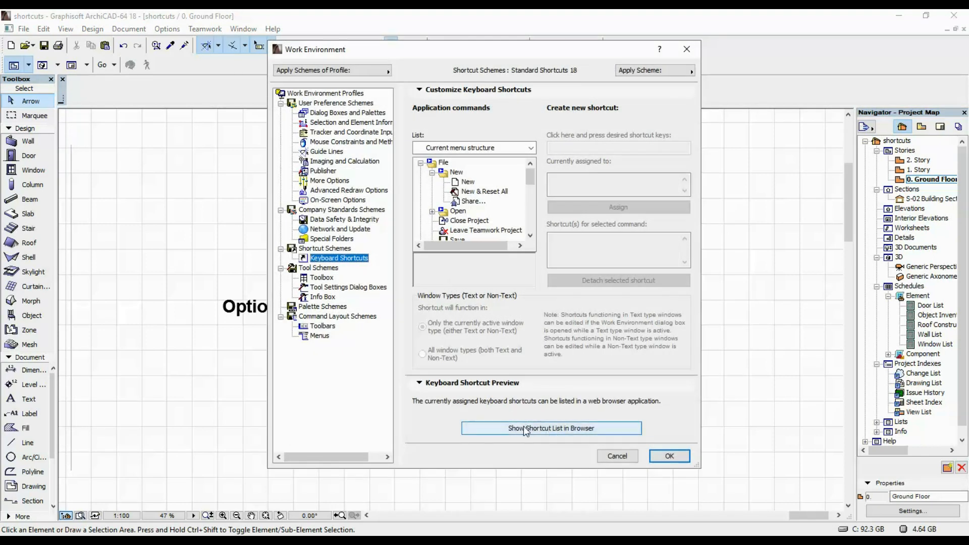
{"action": "left_click", "coordinate": [562, 430]}
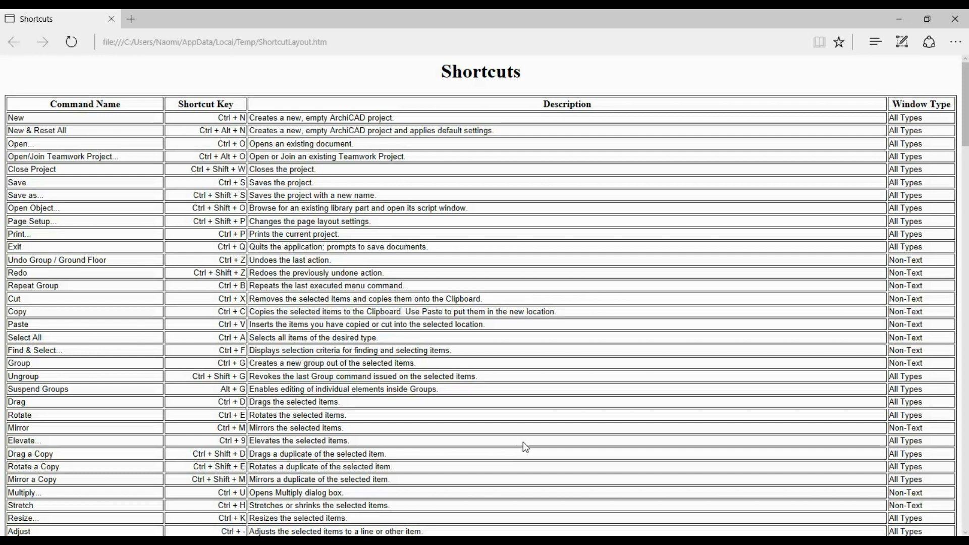
{"action": "scroll", "coordinate": [482, 135], "scroll_direction": "down", "scroll_amount": 2}
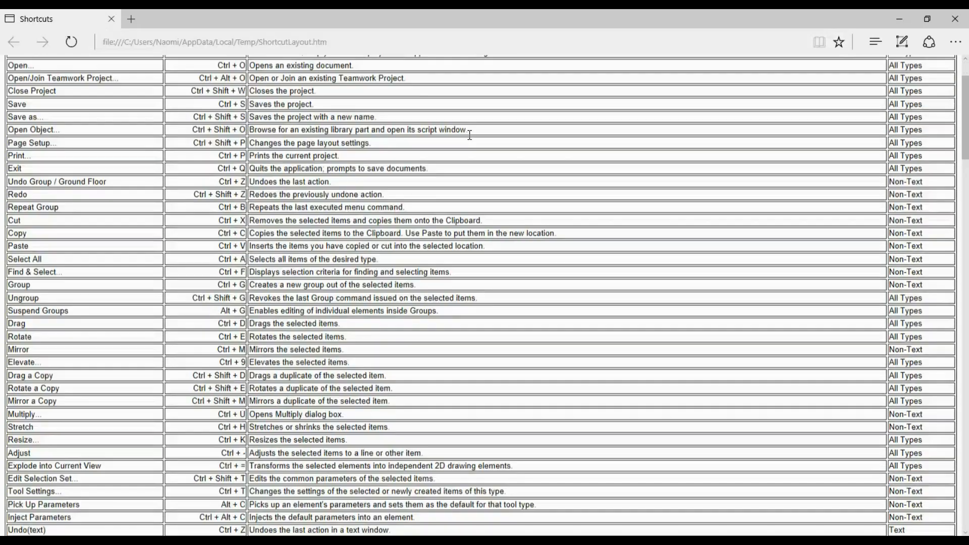
{"action": "scroll", "coordinate": [473, 136], "scroll_direction": "down", "scroll_amount": 3}
{"action": "scroll", "coordinate": [469, 137], "scroll_direction": "down", "scroll_amount": 3}
{"action": "scroll", "coordinate": [469, 144], "scroll_direction": "down", "scroll_amount": 3}
{"action": "scroll", "coordinate": [469, 143], "scroll_direction": "down", "scroll_amount": 4}
{"action": "scroll", "coordinate": [469, 166], "scroll_direction": "down", "scroll_amount": 6}
{"action": "scroll", "coordinate": [466, 174], "scroll_direction": "down", "scroll_amount": 6}
{"action": "scroll", "coordinate": [464, 180], "scroll_direction": "down", "scroll_amount": 1}
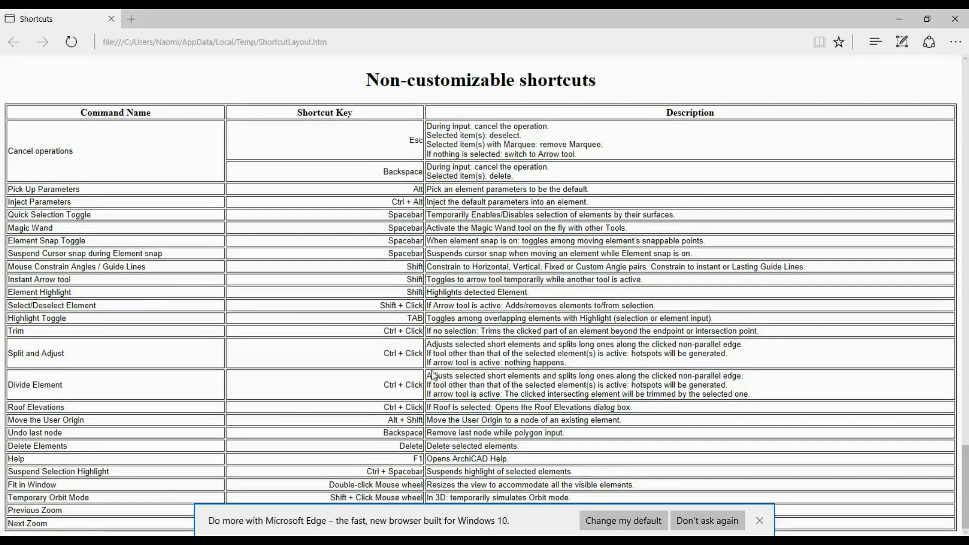
{"action": "scroll", "coordinate": [433, 374], "scroll_direction": "up", "scroll_amount": 4}
{"action": "scroll", "coordinate": [401, 342], "scroll_direction": "up", "scroll_amount": 4}
{"action": "scroll", "coordinate": [371, 310], "scroll_direction": "up", "scroll_amount": 4}
{"action": "scroll", "coordinate": [345, 284], "scroll_direction": "up", "scroll_amount": 4}
{"action": "scroll", "coordinate": [345, 284], "scroll_direction": "up", "scroll_amount": 5}
{"action": "scroll", "coordinate": [303, 301], "scroll_direction": "up", "scroll_amount": 1}
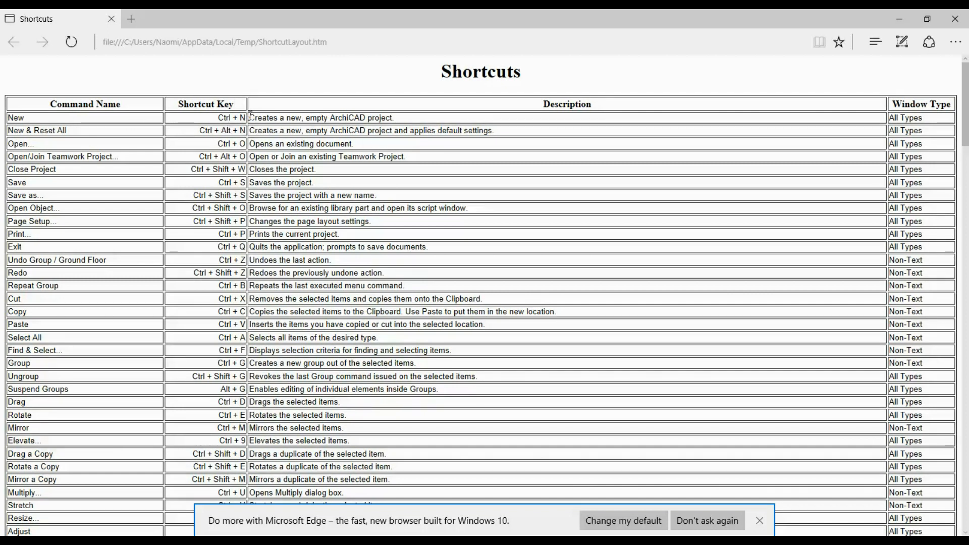
{"action": "left_click_drag", "start_coordinate": [251, 115], "coordinate": [252, 390]}
{"action": "left_click", "coordinate": [254, 309]}
{"action": "scroll", "coordinate": [230, 249], "scroll_direction": "down", "scroll_amount": 3}
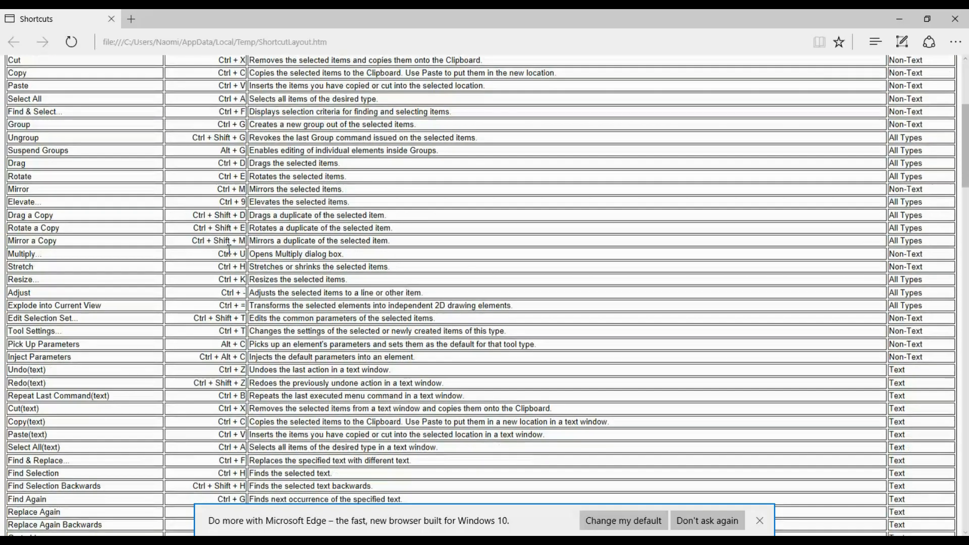
{"action": "scroll", "coordinate": [230, 251], "scroll_direction": "down", "scroll_amount": 5}
{"action": "scroll", "coordinate": [230, 250], "scroll_direction": "down", "scroll_amount": 5}
{"action": "scroll", "coordinate": [229, 250], "scroll_direction": "down", "scroll_amount": 5}
{"action": "scroll", "coordinate": [335, 271], "scroll_direction": "down", "scroll_amount": 5}
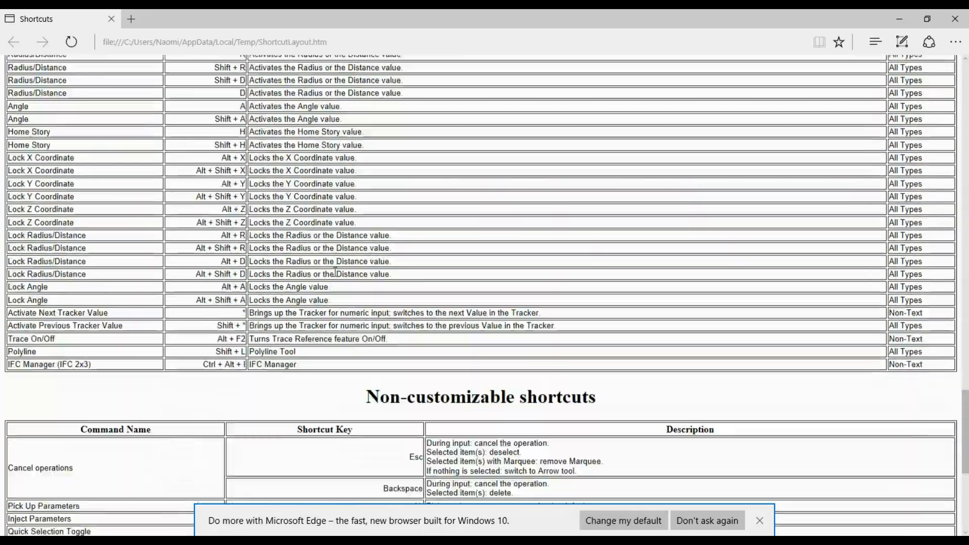
{"action": "scroll", "coordinate": [336, 272], "scroll_direction": "down", "scroll_amount": 3}
{"action": "scroll", "coordinate": [333, 287], "scroll_direction": "down", "scroll_amount": 2}
{"action": "scroll", "coordinate": [321, 292], "scroll_direction": "up", "scroll_amount": 8}
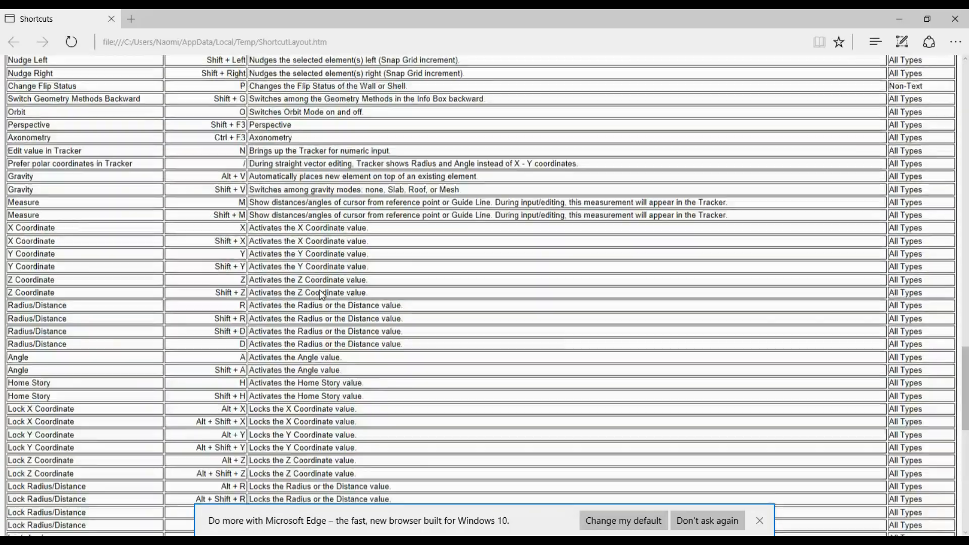
{"action": "scroll", "coordinate": [321, 295], "scroll_direction": "up", "scroll_amount": 5}
{"action": "scroll", "coordinate": [321, 295], "scroll_direction": "up", "scroll_amount": 5}
{"action": "scroll", "coordinate": [321, 295], "scroll_direction": "up", "scroll_amount": 5}
{"action": "scroll", "coordinate": [321, 292], "scroll_direction": "up", "scroll_amount": 5}
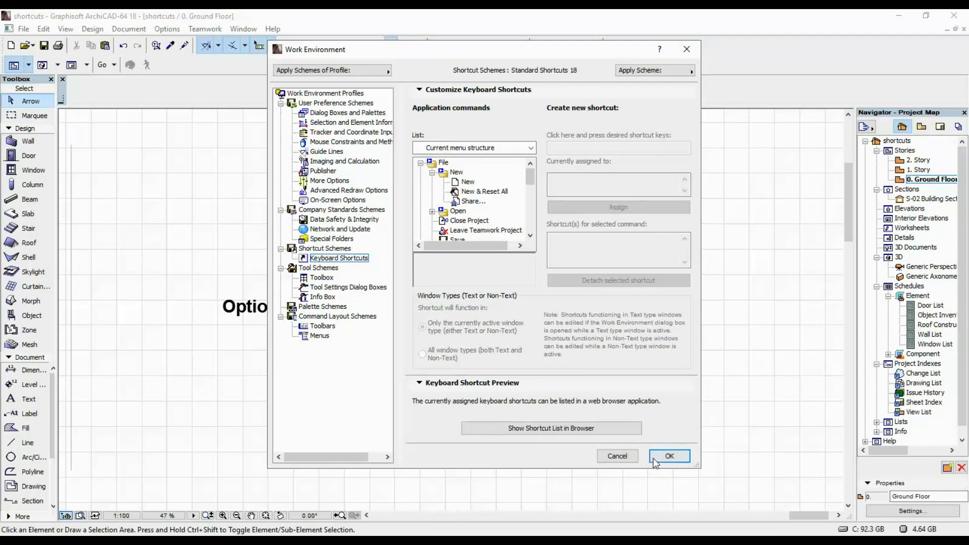
Confirm OK in the Work Environment dialog to return to the floor plan
{"action": "left_click", "coordinate": [670, 456]}
{"action": "scroll", "coordinate": [429, 361], "scroll_direction": "down", "scroll_amount": 3}
{"action": "scroll", "coordinate": [379, 330], "scroll_direction": "down", "scroll_amount": 3}
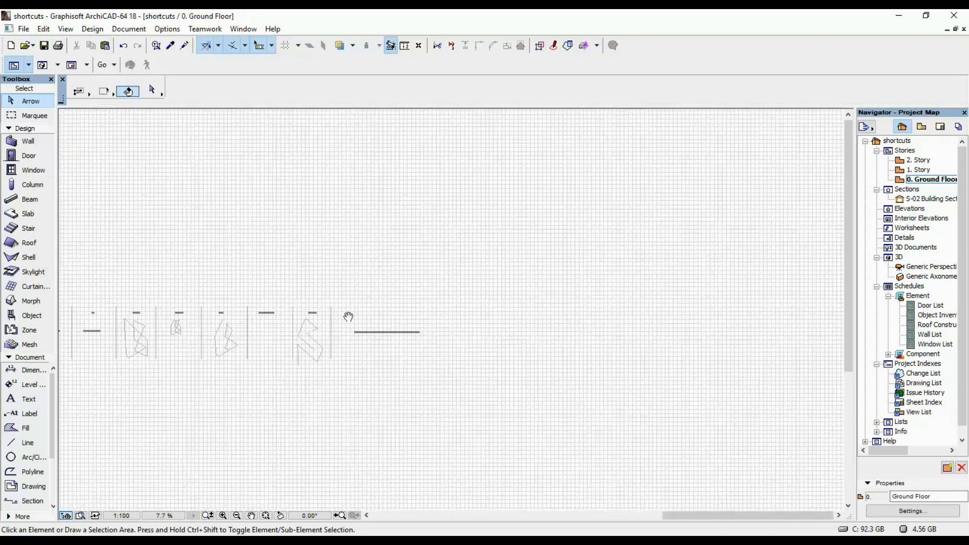
{"action": "scroll", "coordinate": [335, 304], "scroll_direction": "down", "scroll_amount": 3}
{"action": "scroll", "coordinate": [336, 305], "scroll_direction": "up", "scroll_amount": 2}
{"action": "scroll", "coordinate": [374, 308], "scroll_direction": "up", "scroll_amount": 2}
{"action": "scroll", "coordinate": [425, 354], "scroll_direction": "up", "scroll_amount": 2}
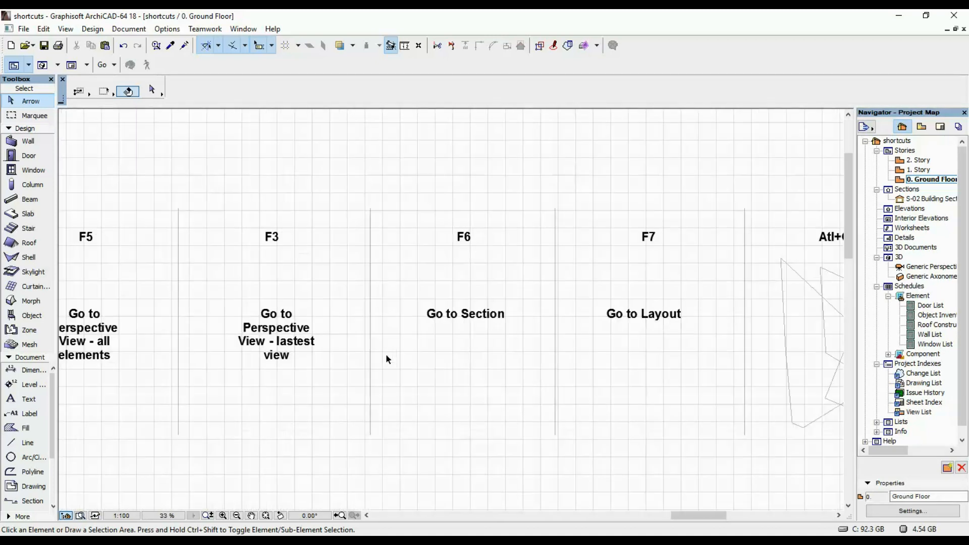
{"action": "scroll", "coordinate": [386, 354], "scroll_direction": "up", "scroll_amount": 2}
{"action": "scroll", "coordinate": [533, 346], "scroll_direction": "down", "scroll_amount": 5}
{"action": "scroll", "coordinate": [483, 369], "scroll_direction": "down", "scroll_amount": 3}
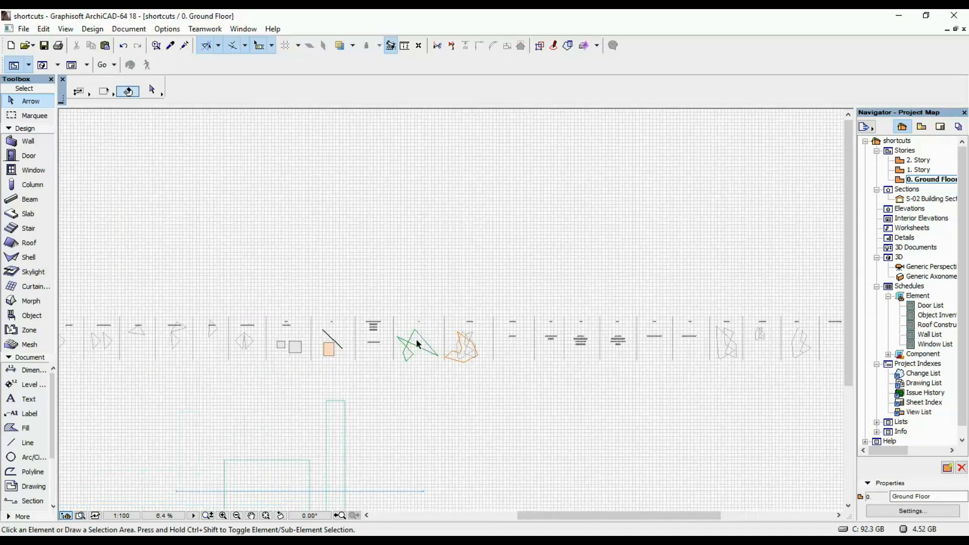